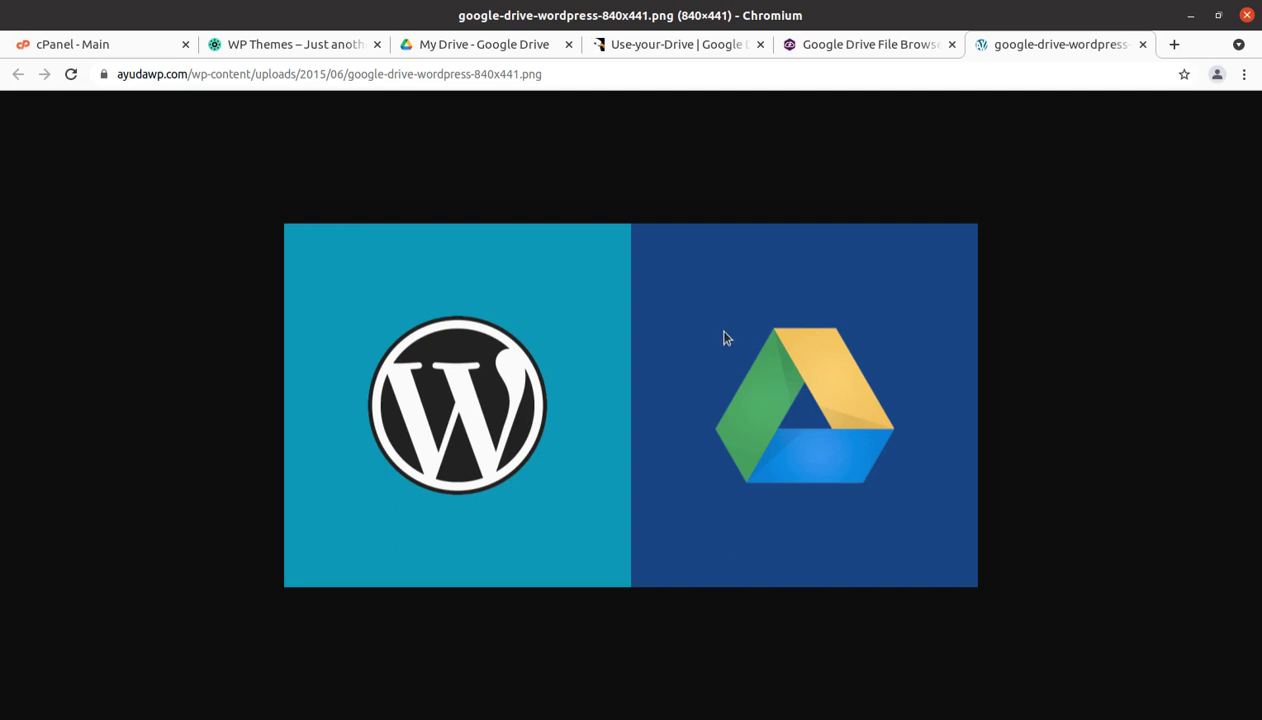
# Check the hosting account's disk usage statistics on the cPanel main page.
pyautogui.click(301, 44)
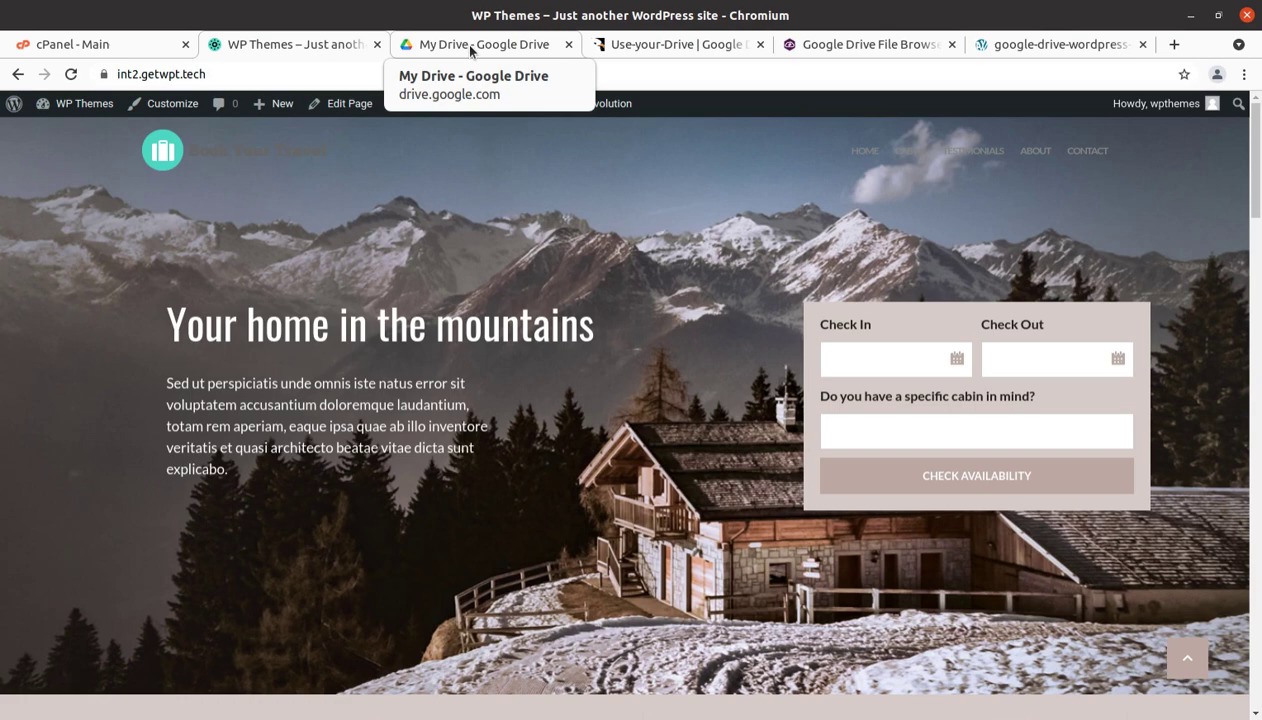
pyautogui.click(112, 46)
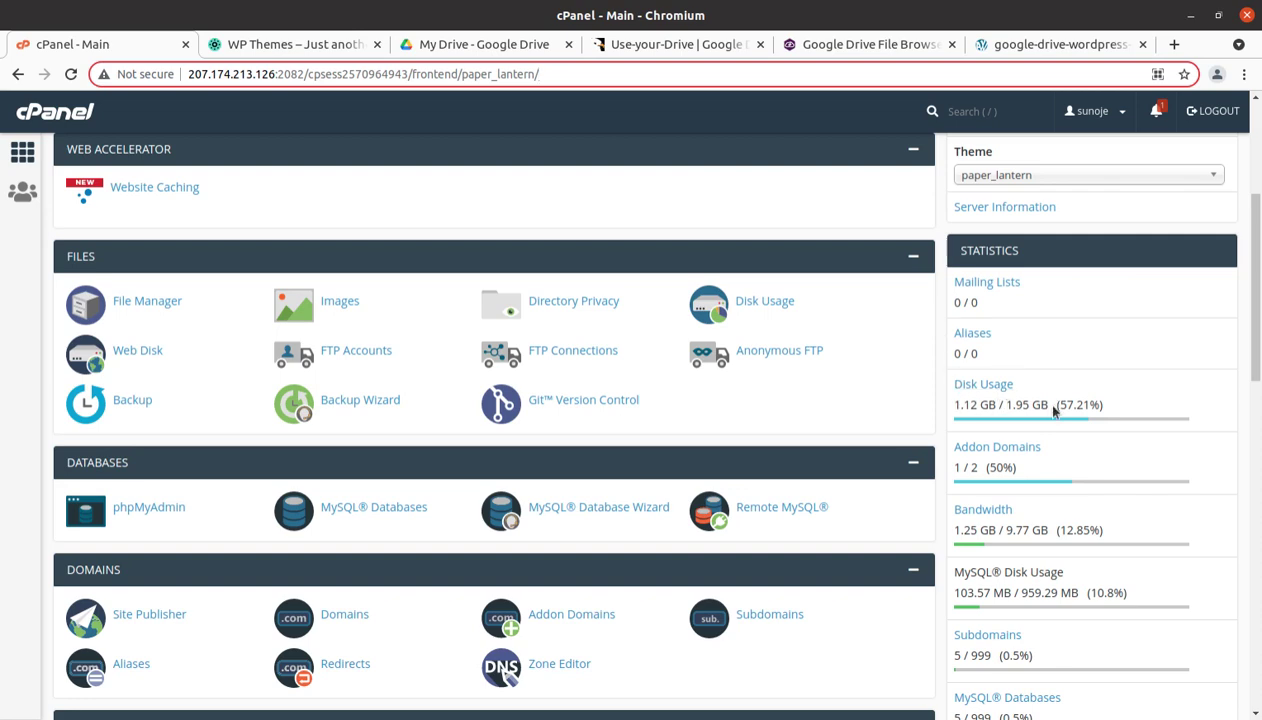
# Open the WP Themes site's WordPress dashboard and show its media library.
pyautogui.click(277, 46)
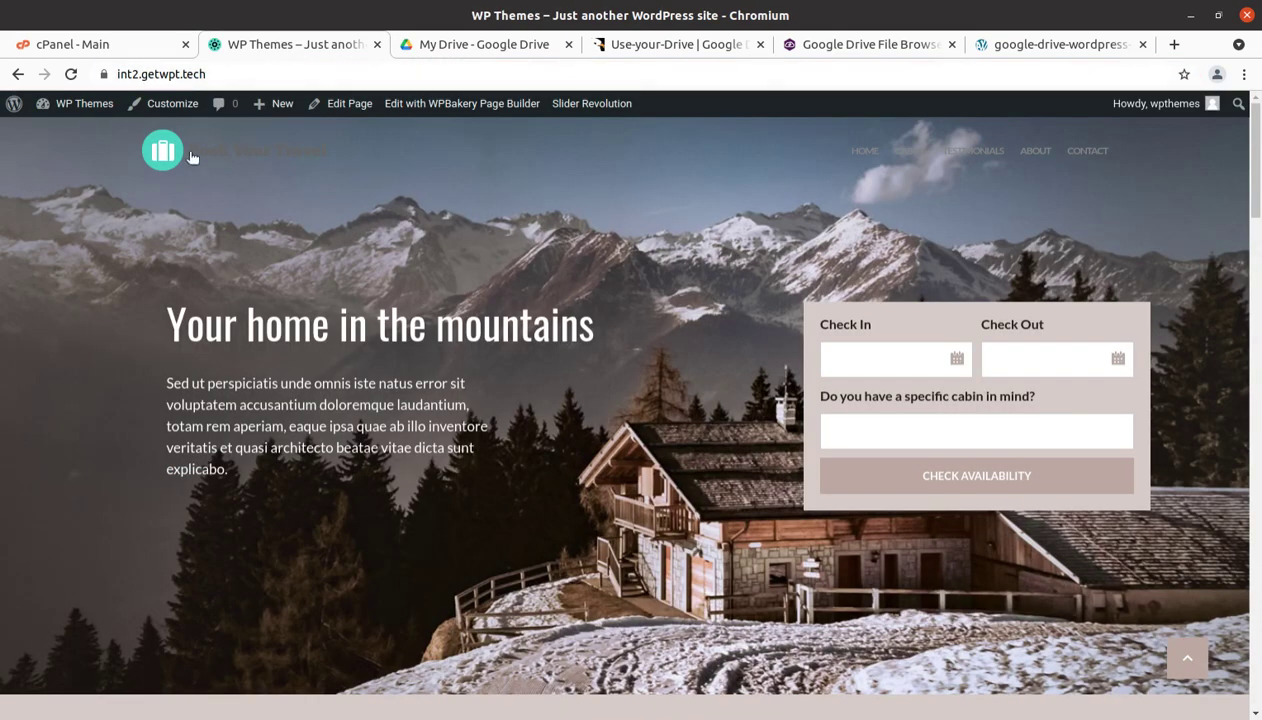
pyautogui.moveTo(90, 108)
pyautogui.click(59, 137)
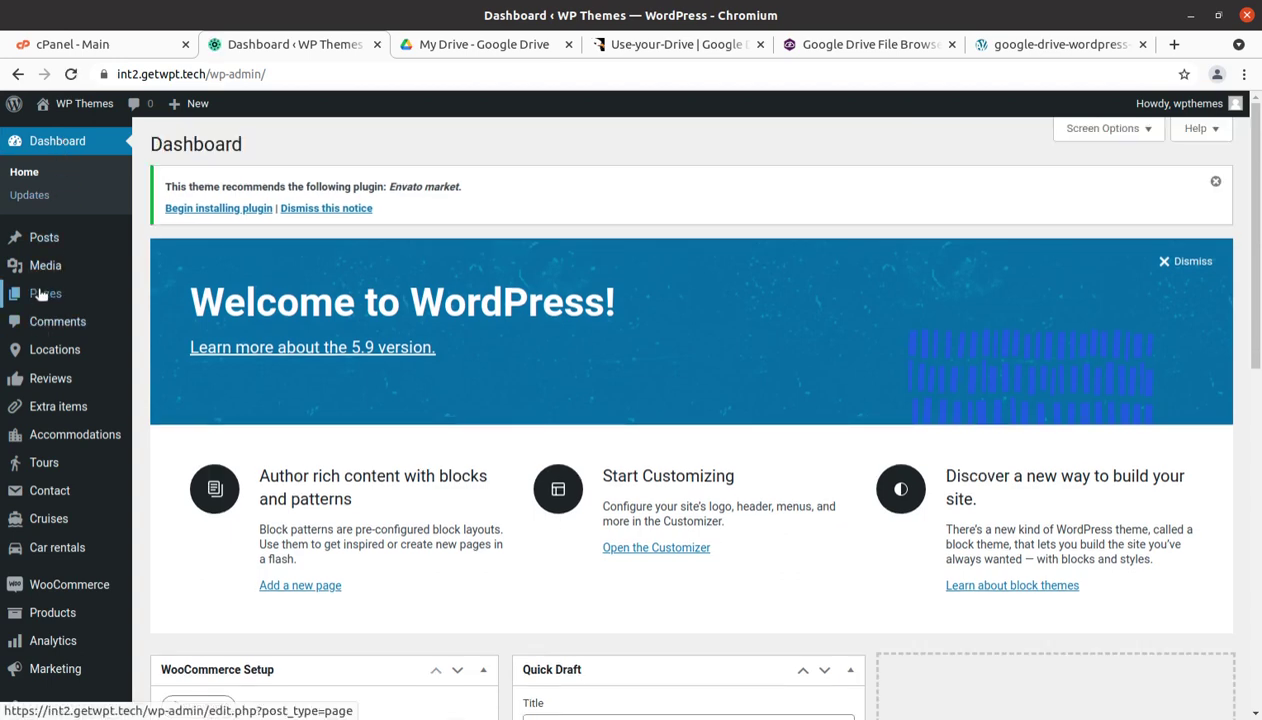
pyautogui.moveTo(37, 270)
pyautogui.click(168, 277)
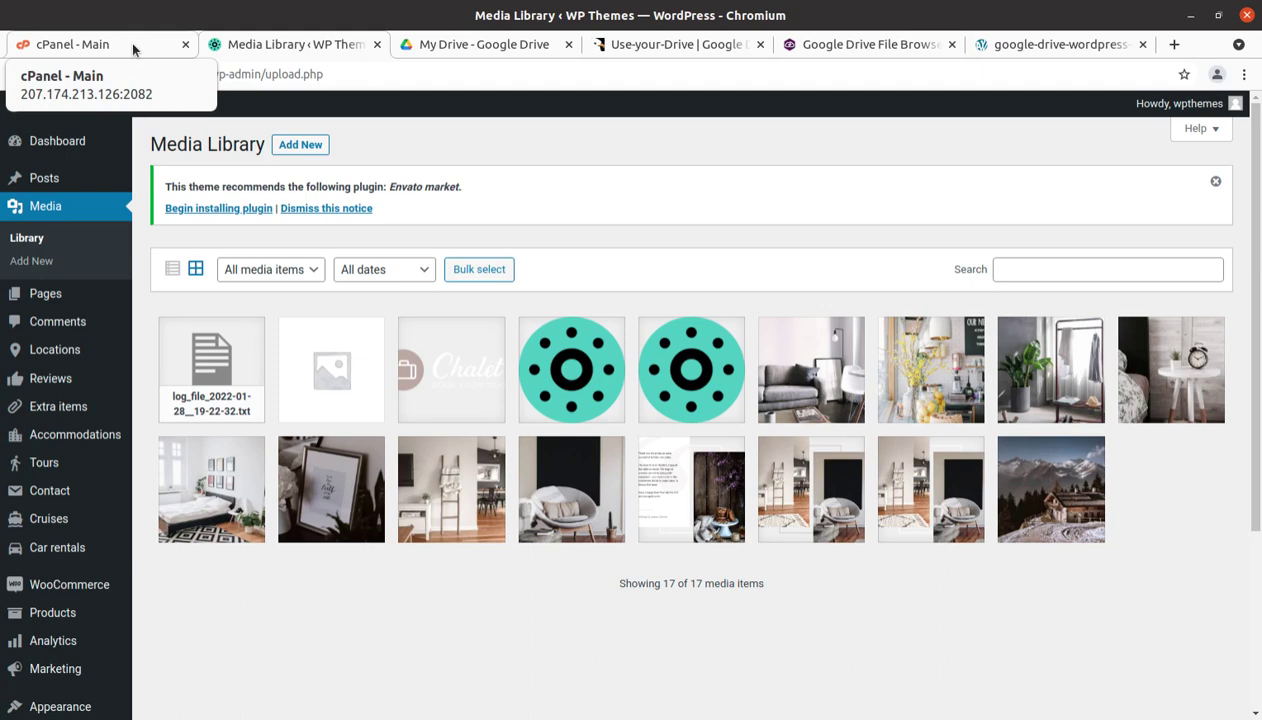
# Look over the folders and files in Google Drive's My Drive and return to the WordPress media library.
pyautogui.click(507, 44)
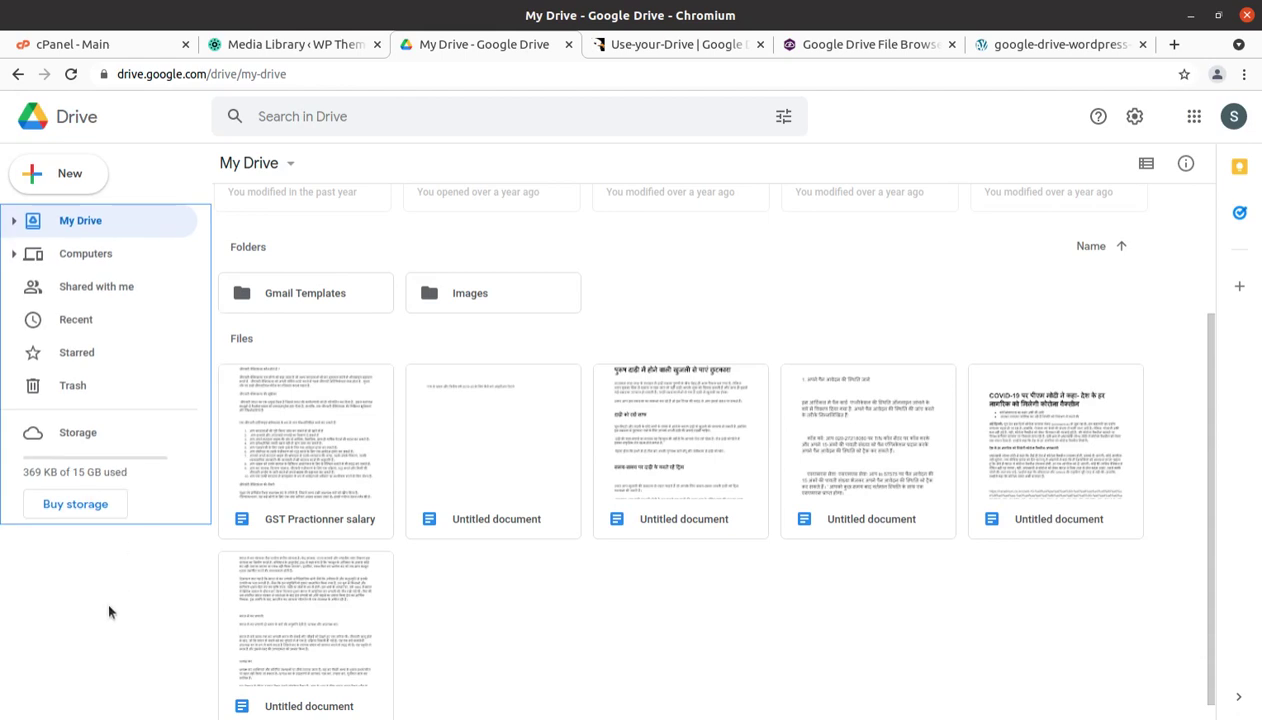
pyautogui.click(134, 566)
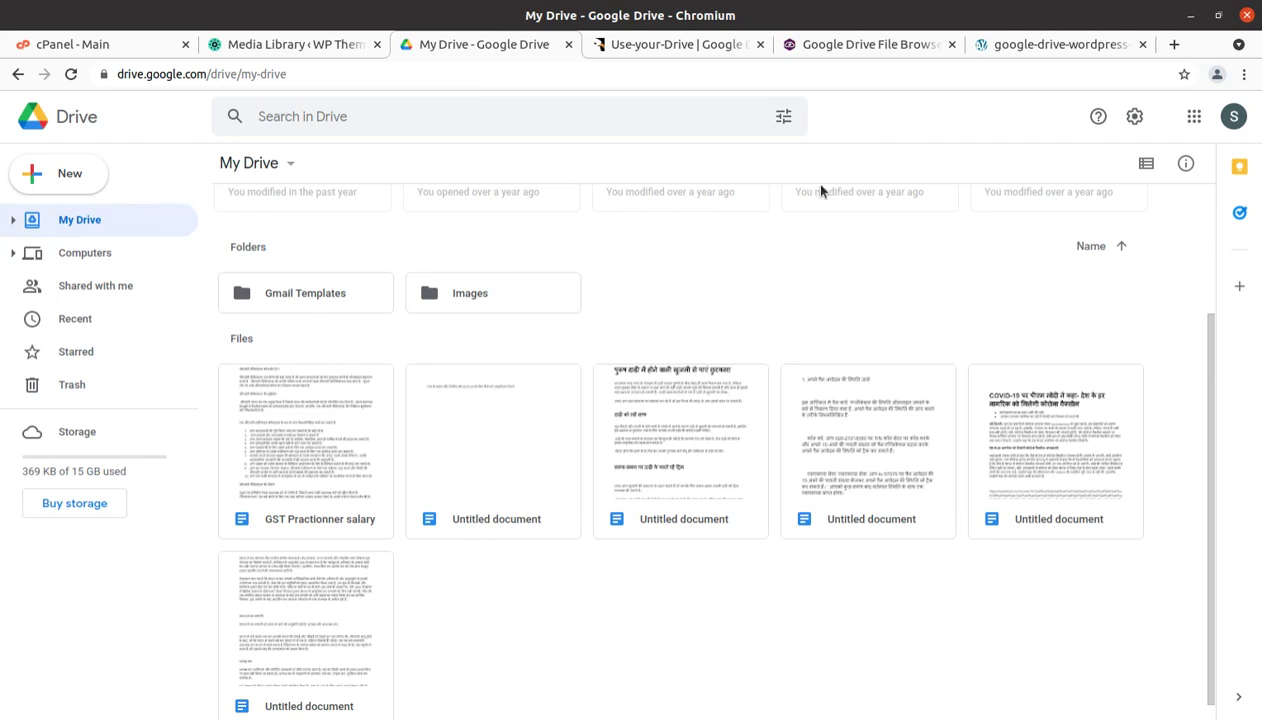
pyautogui.scroll(2, 544, 548)
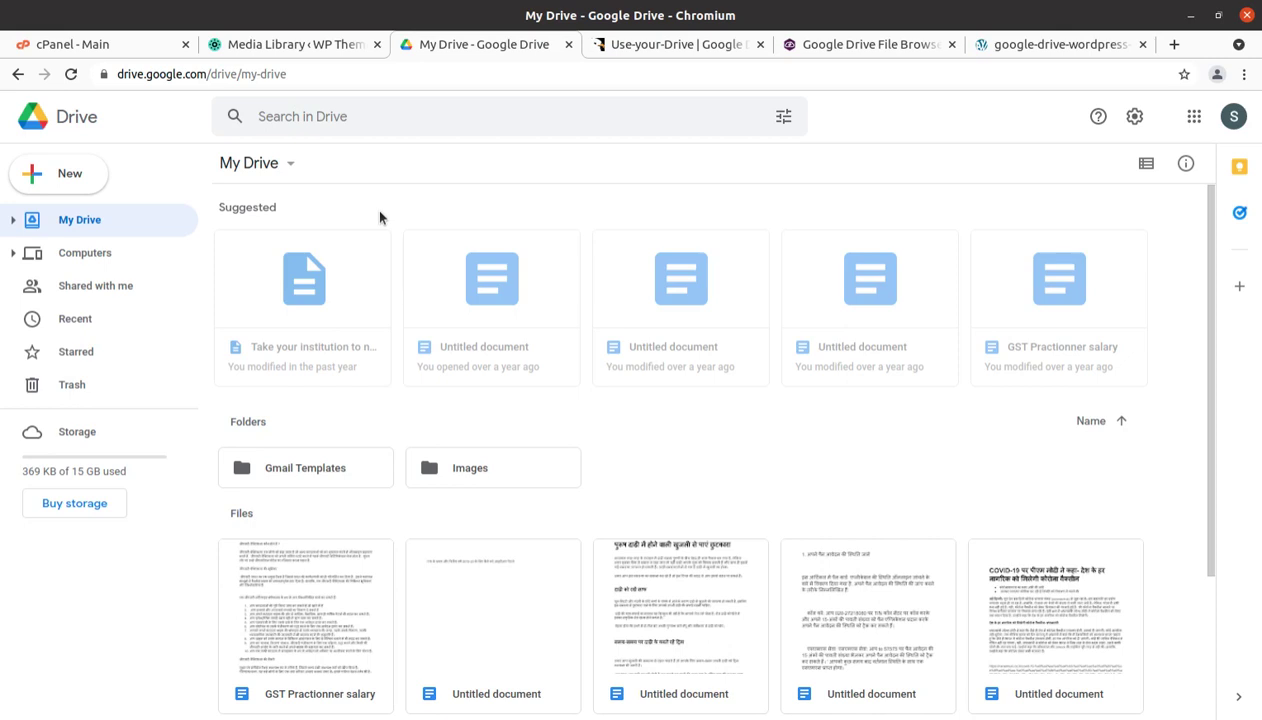
pyautogui.click(304, 46)
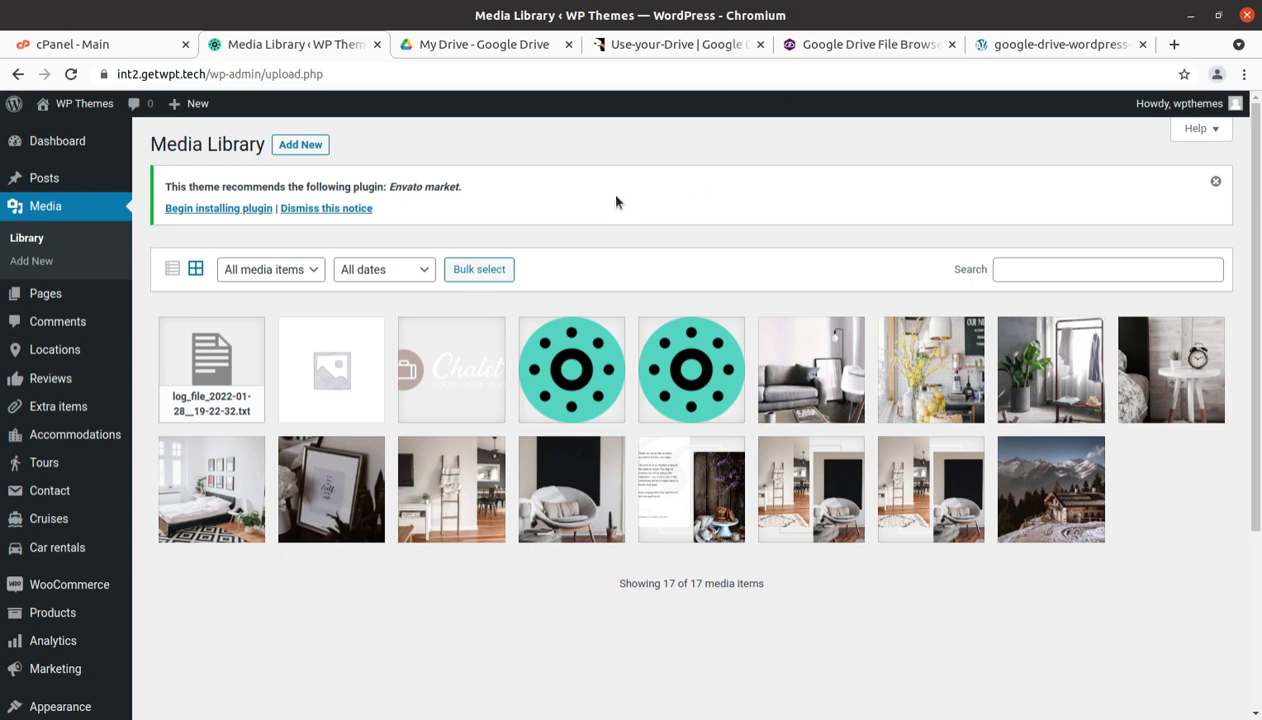
pyautogui.moveTo(74, 146)
pyautogui.moveTo(66, 187)
# Examine the Use-your-Drive item page on CodeCanyon, including its title, publication date and last update.
pyautogui.click(656, 43)
pyautogui.scroll(3, 335, 370)
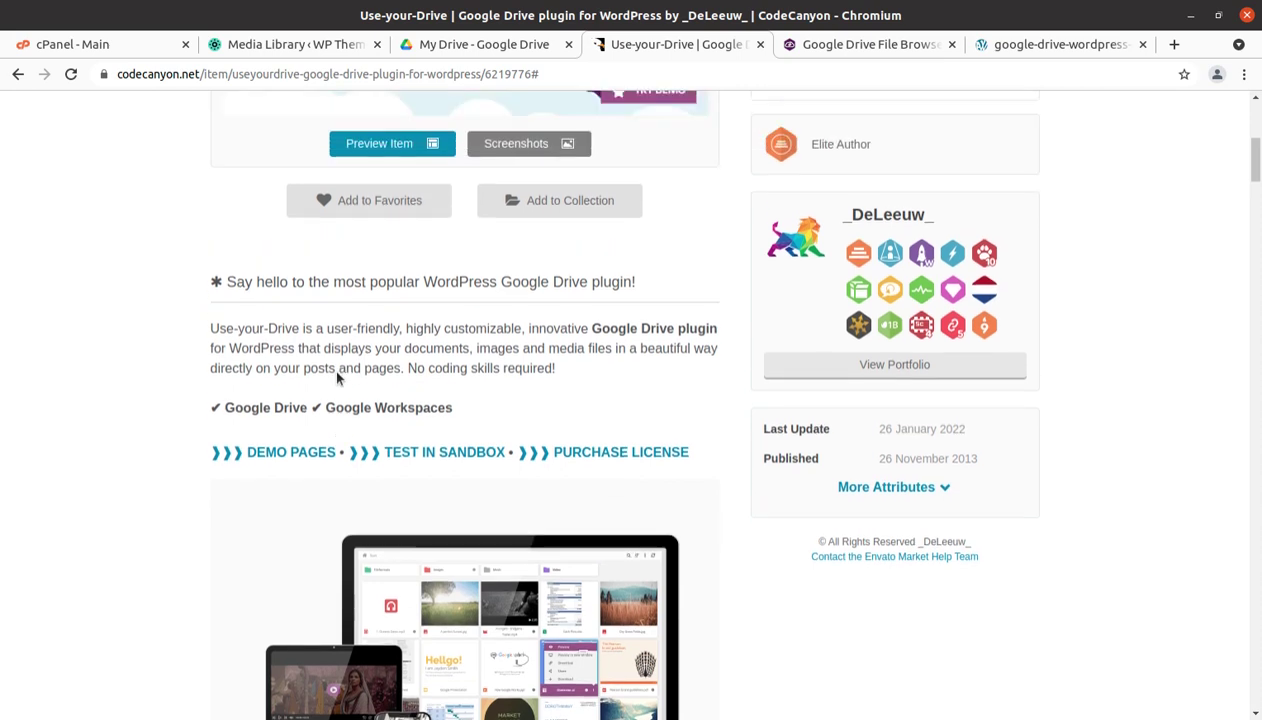
pyautogui.scroll(3, 337, 378)
pyautogui.moveTo(206, 270); pyautogui.dragTo(722, 280)
pyautogui.scroll(-4, 835, 380)
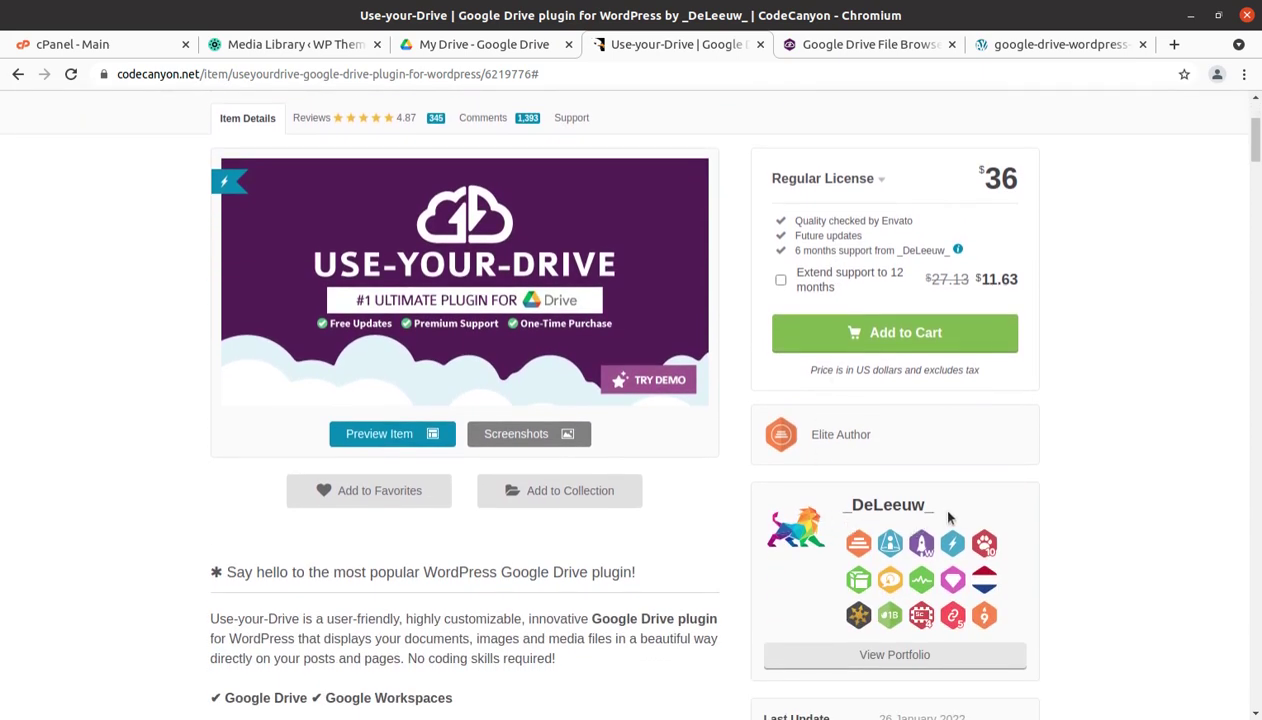
pyautogui.scroll(-3, 959, 513)
pyautogui.moveTo(990, 533); pyautogui.dragTo(876, 538)
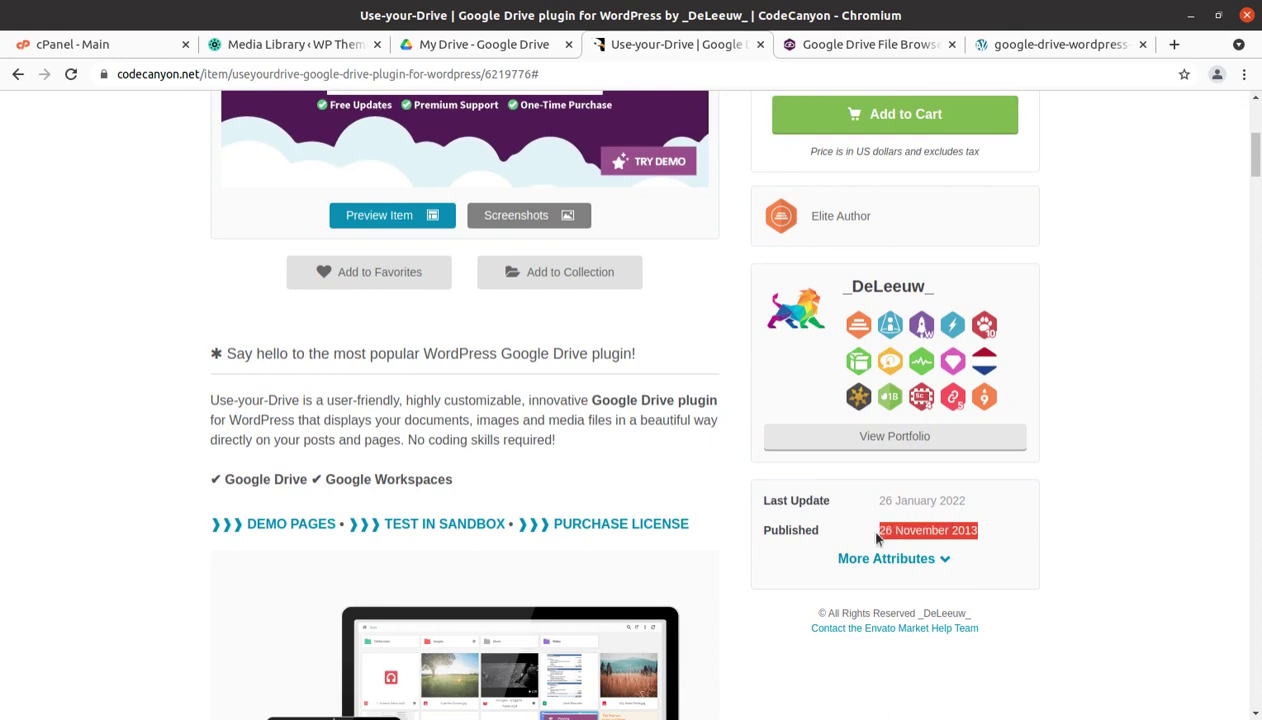
pyautogui.moveTo(983, 499); pyautogui.dragTo(868, 498)
# Read through the Use-your-Drive description and its "What makes this Your #1 Choice?" section.
pyautogui.scroll(-2, 805, 496)
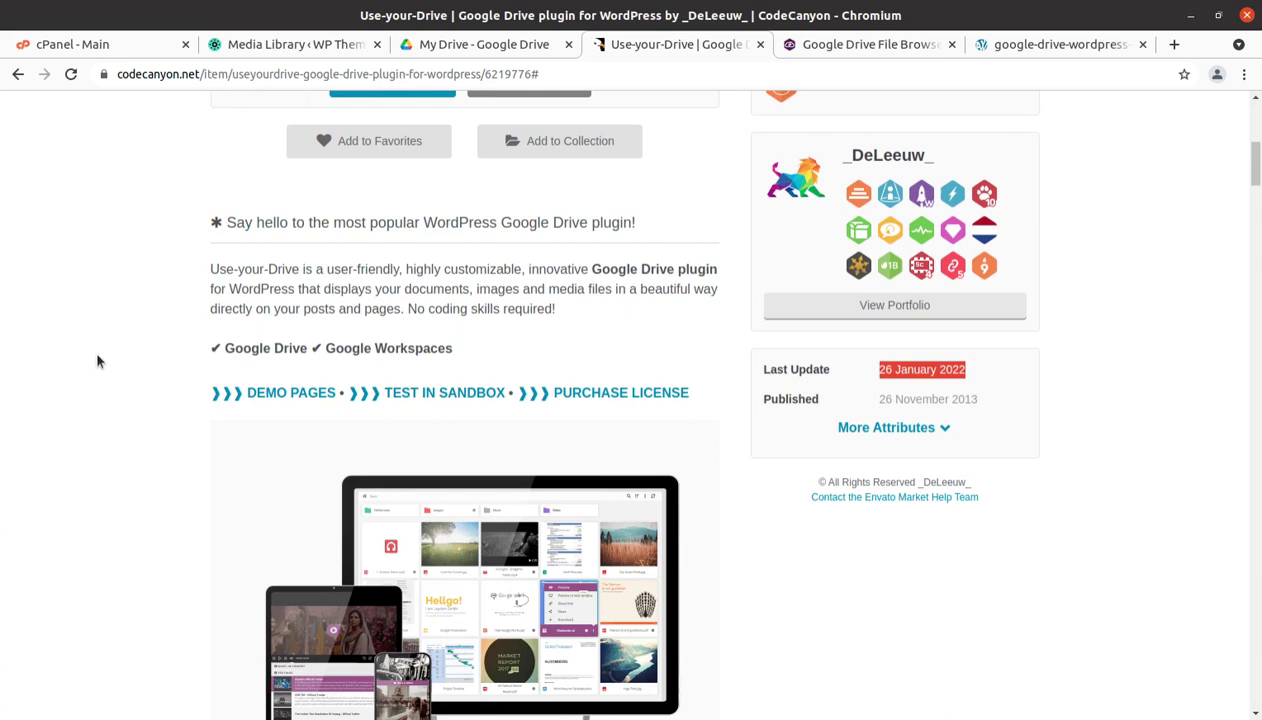
pyautogui.scroll(-2, 113, 431)
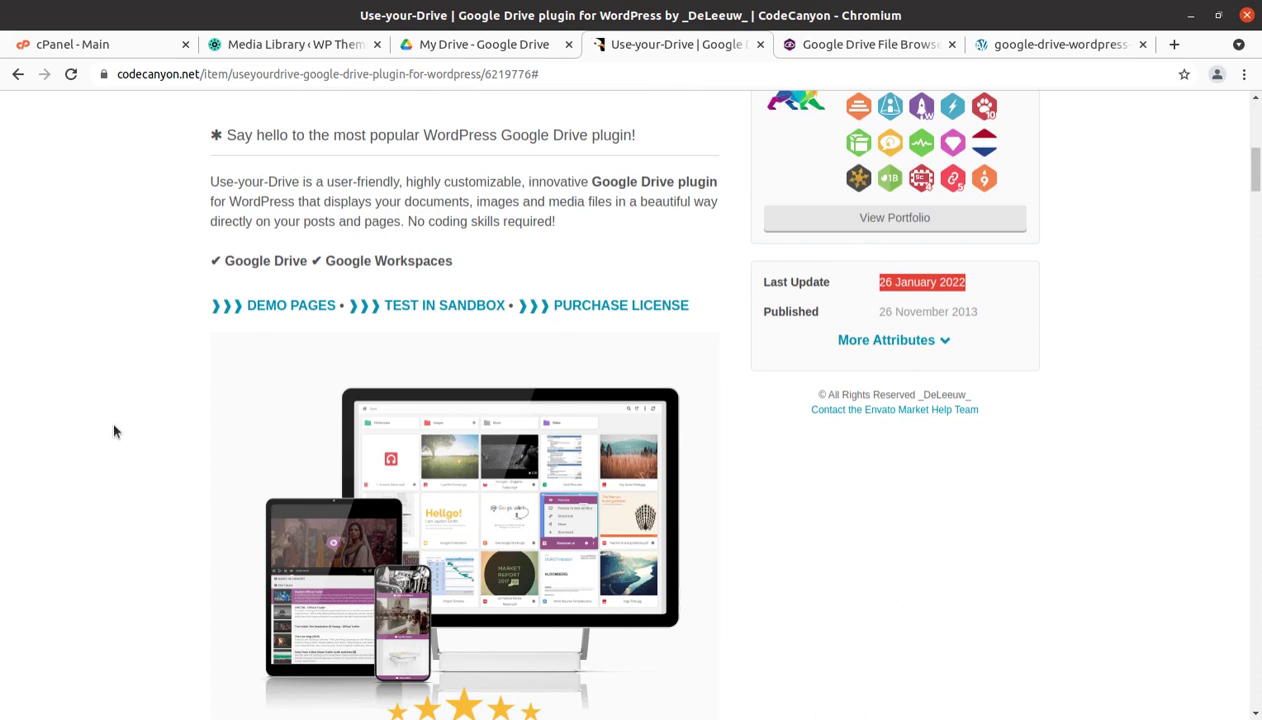
pyautogui.scroll(-1, 113, 431)
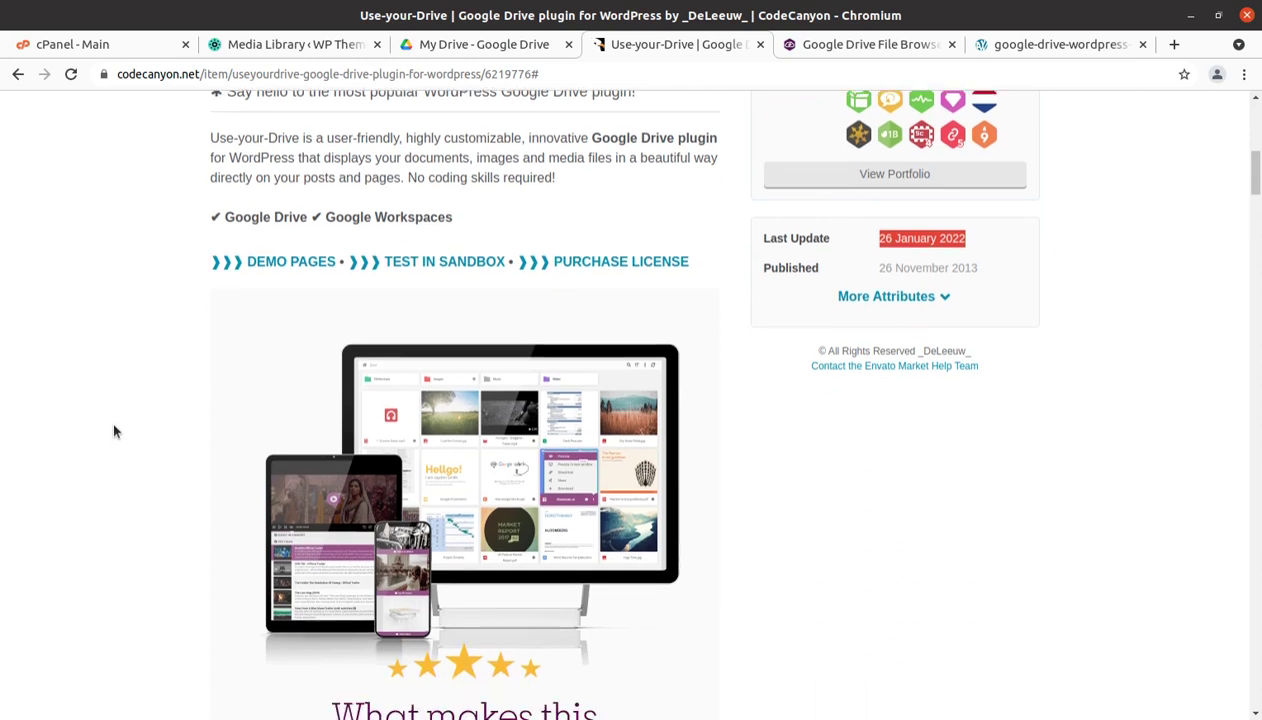
pyautogui.scroll(-6, 112, 425)
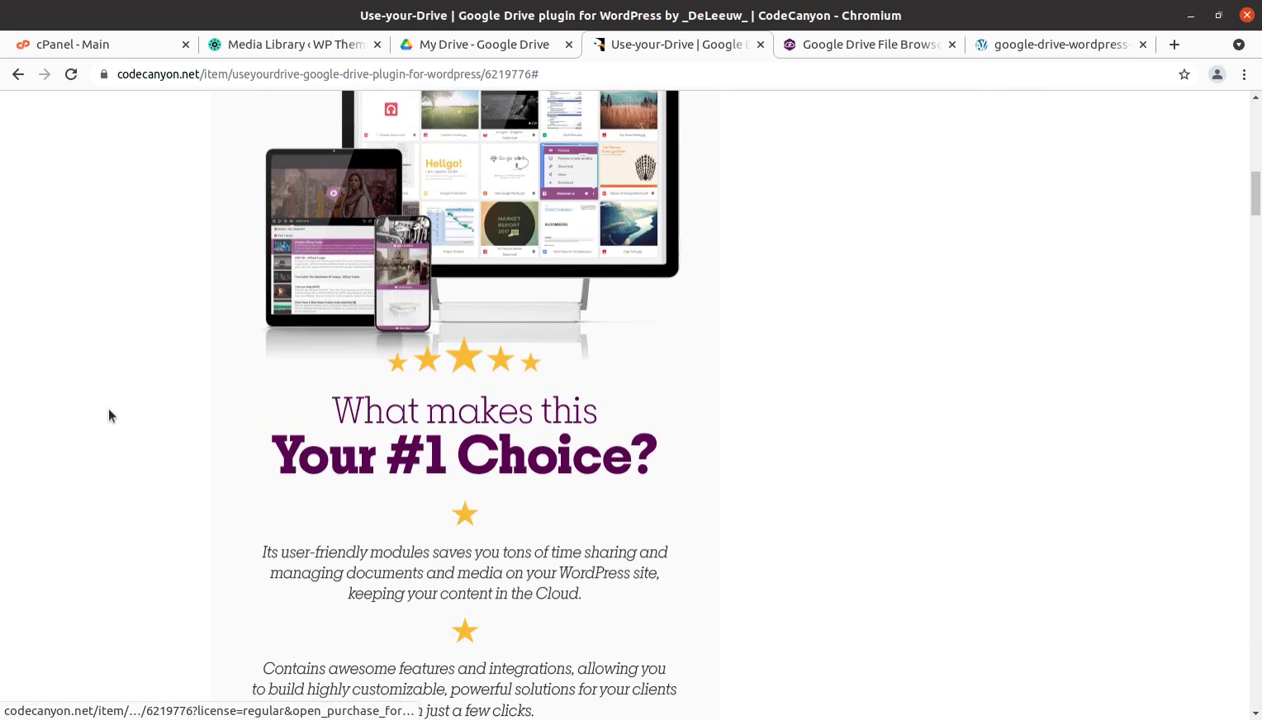
pyautogui.scroll(-3, 110, 416)
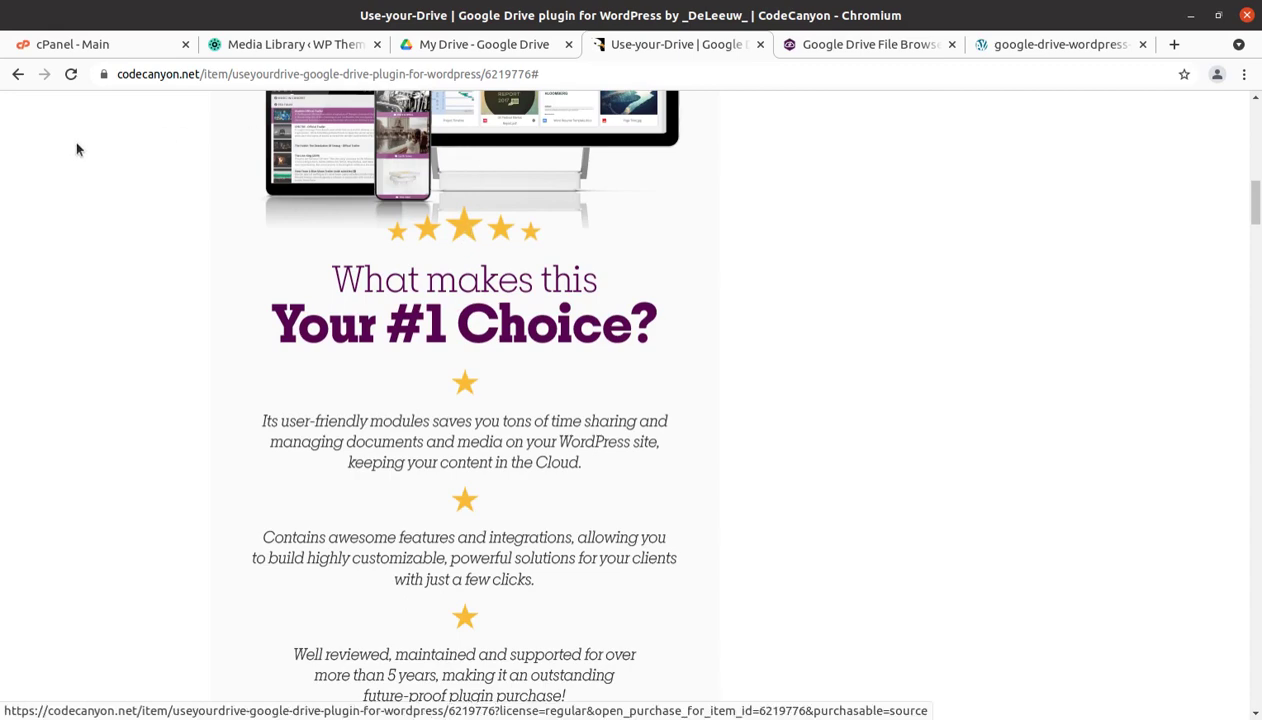
pyautogui.scroll(9, 338, 283)
pyautogui.scroll(8, 338, 290)
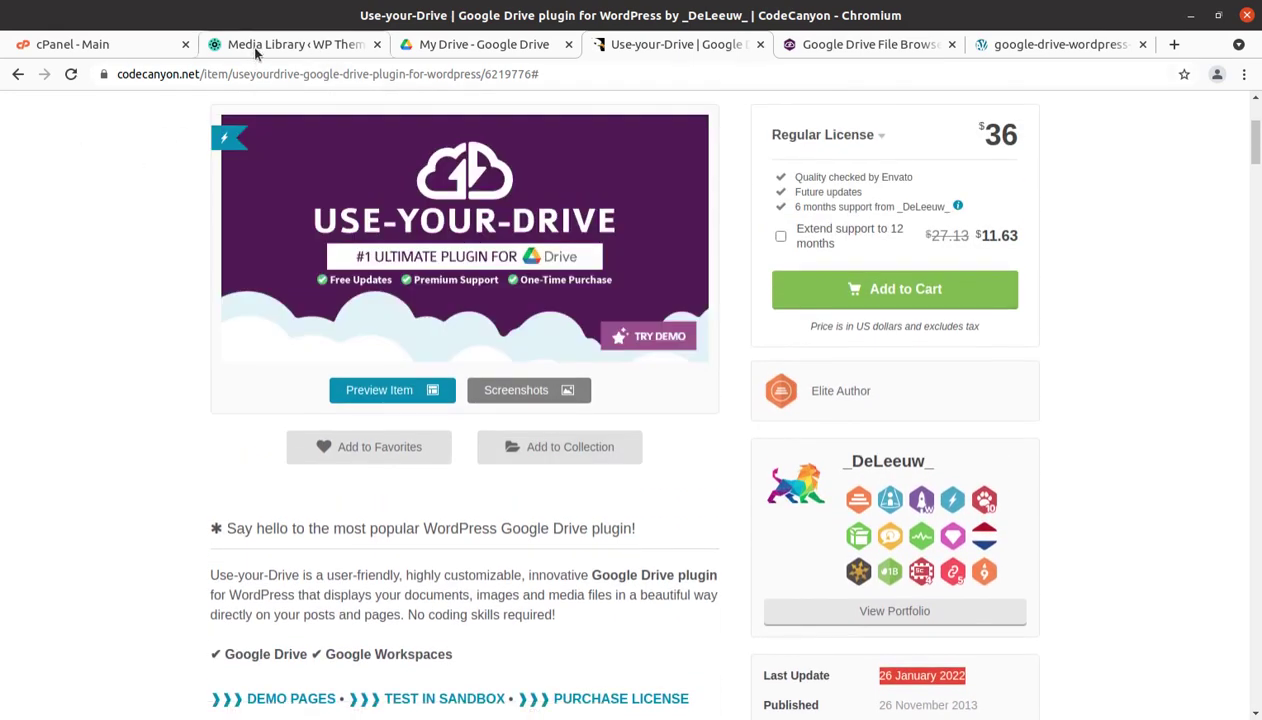
# Switch back to the WordPress media library of the WP Themes site.
pyautogui.click(256, 46)
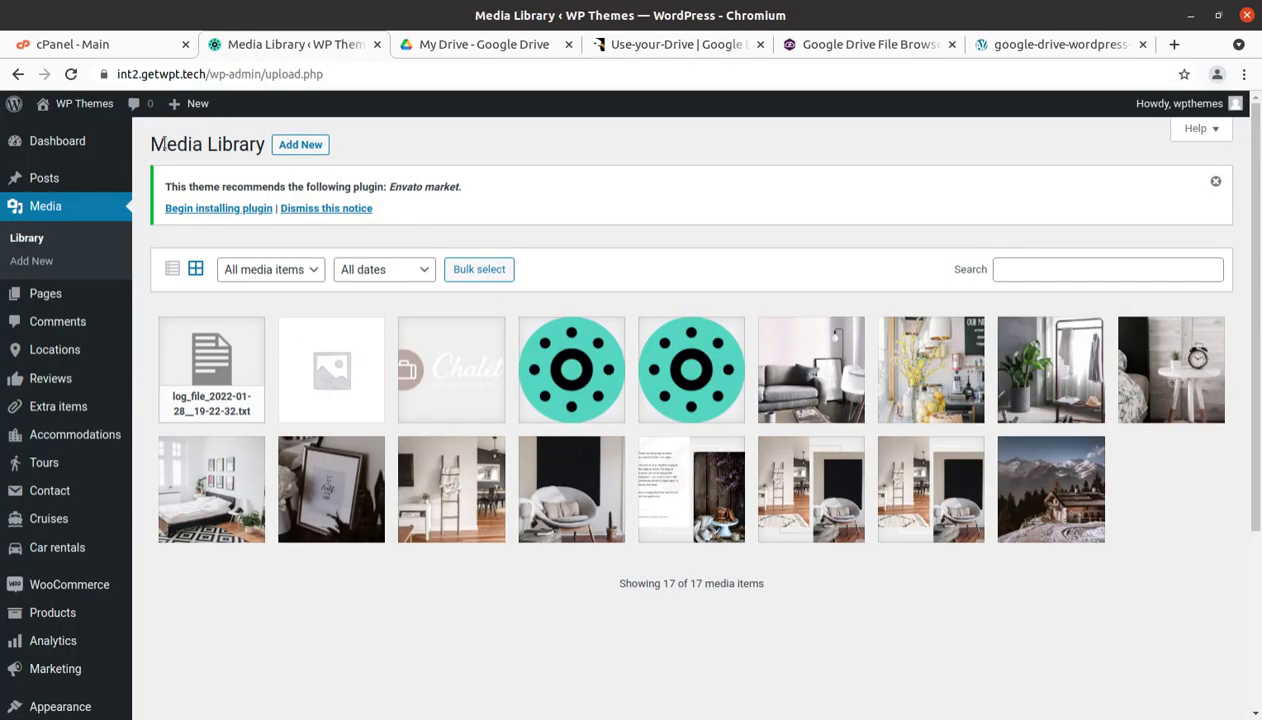
pyautogui.moveTo(60, 140)
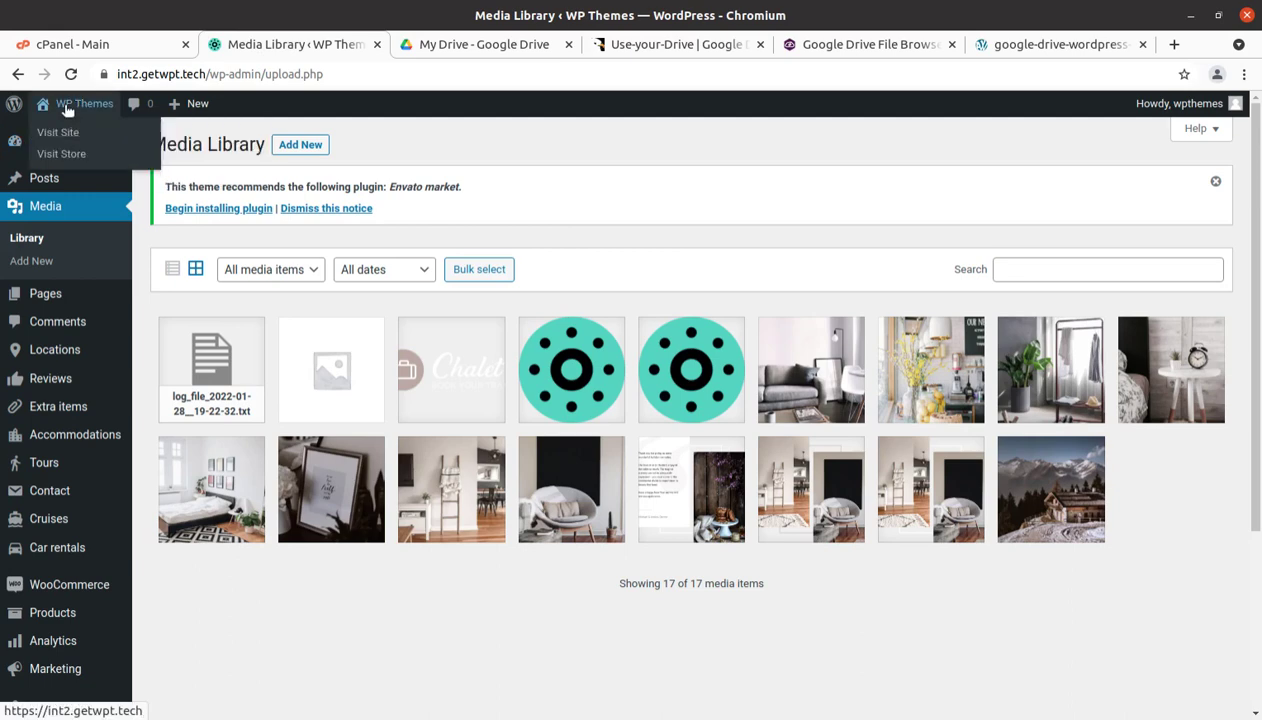
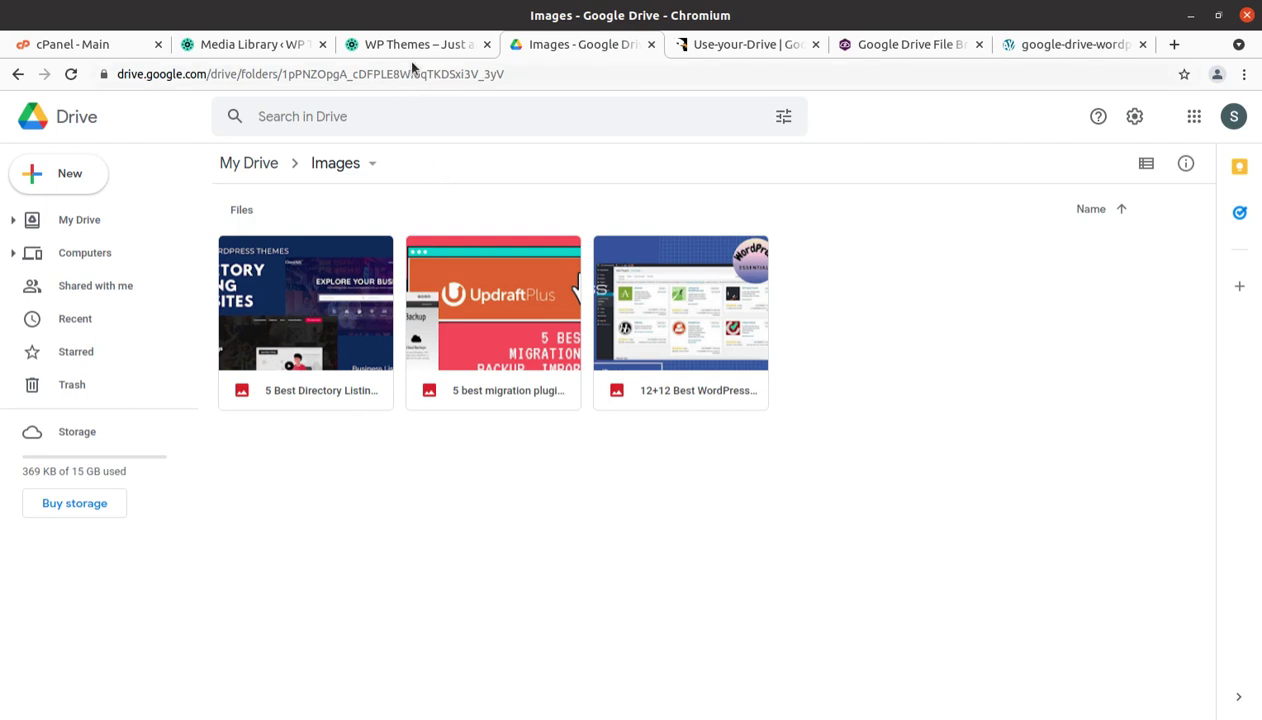
pyautogui.click(265, 45)
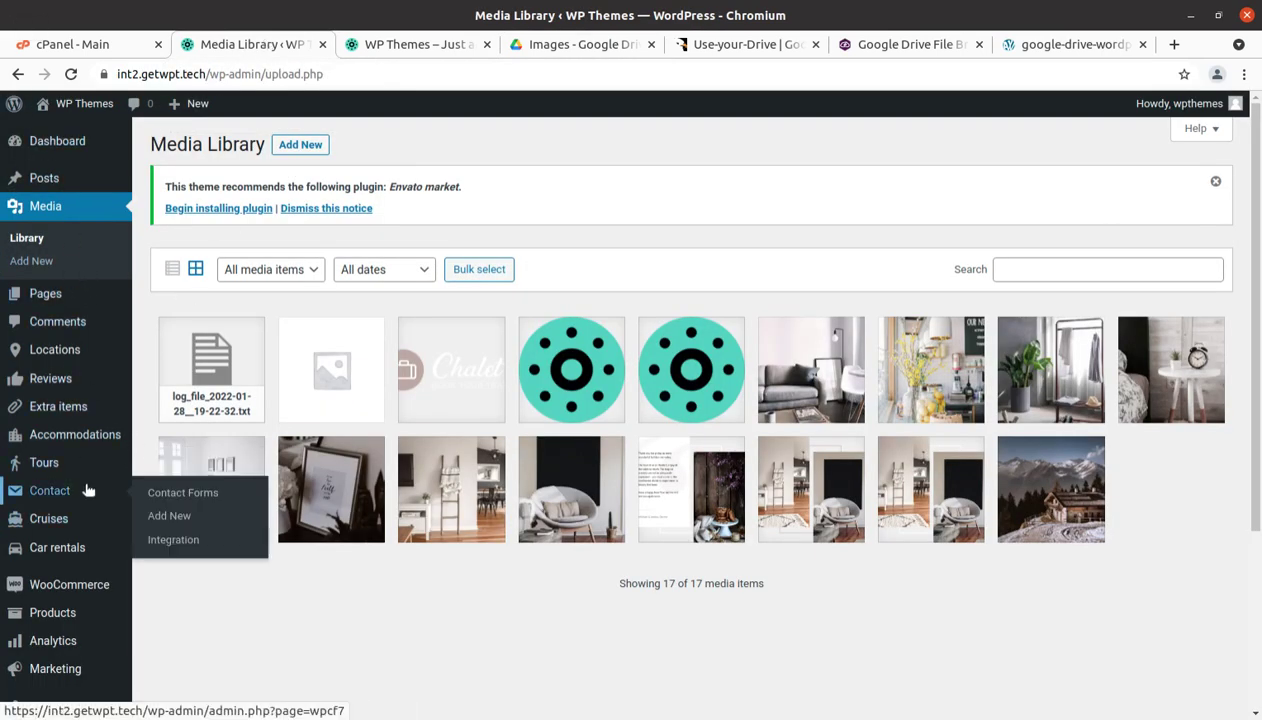
# Revisit the Use-your-Drive item page and examine the Google Drive File Browser demo on the WP Cloud Plugins site.
pyautogui.click(738, 45)
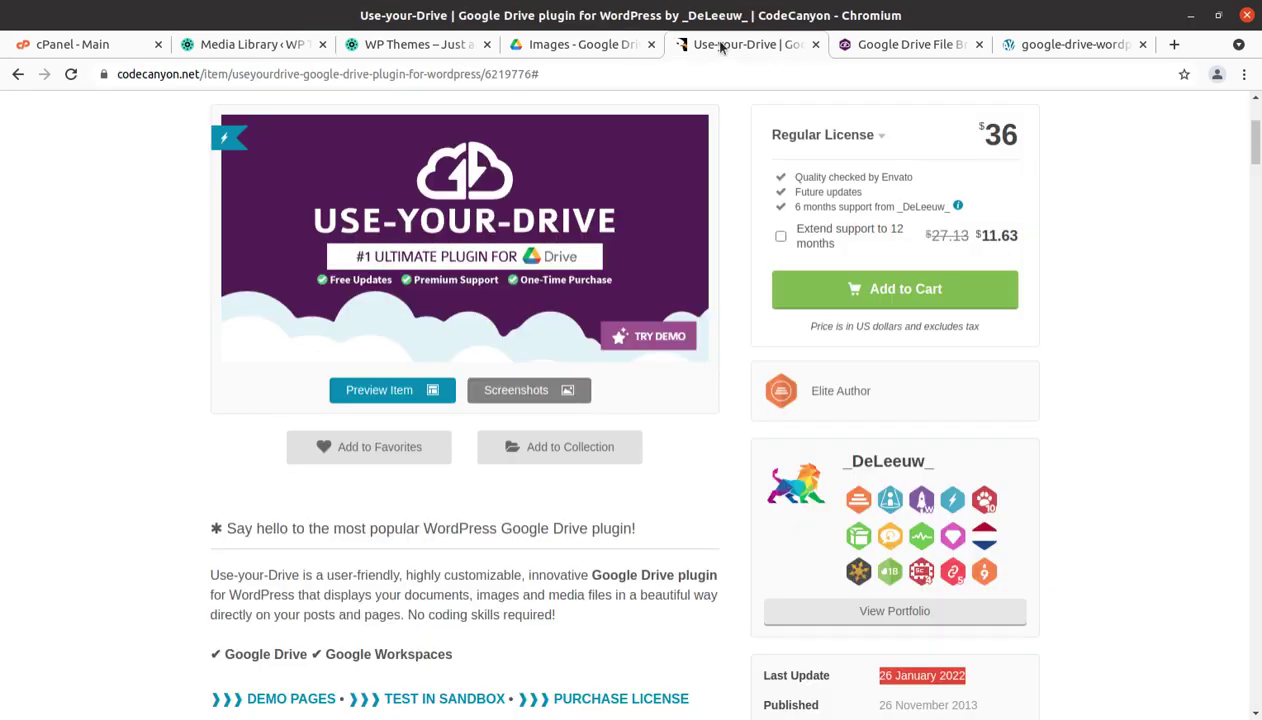
pyautogui.scroll(2, 505, 337)
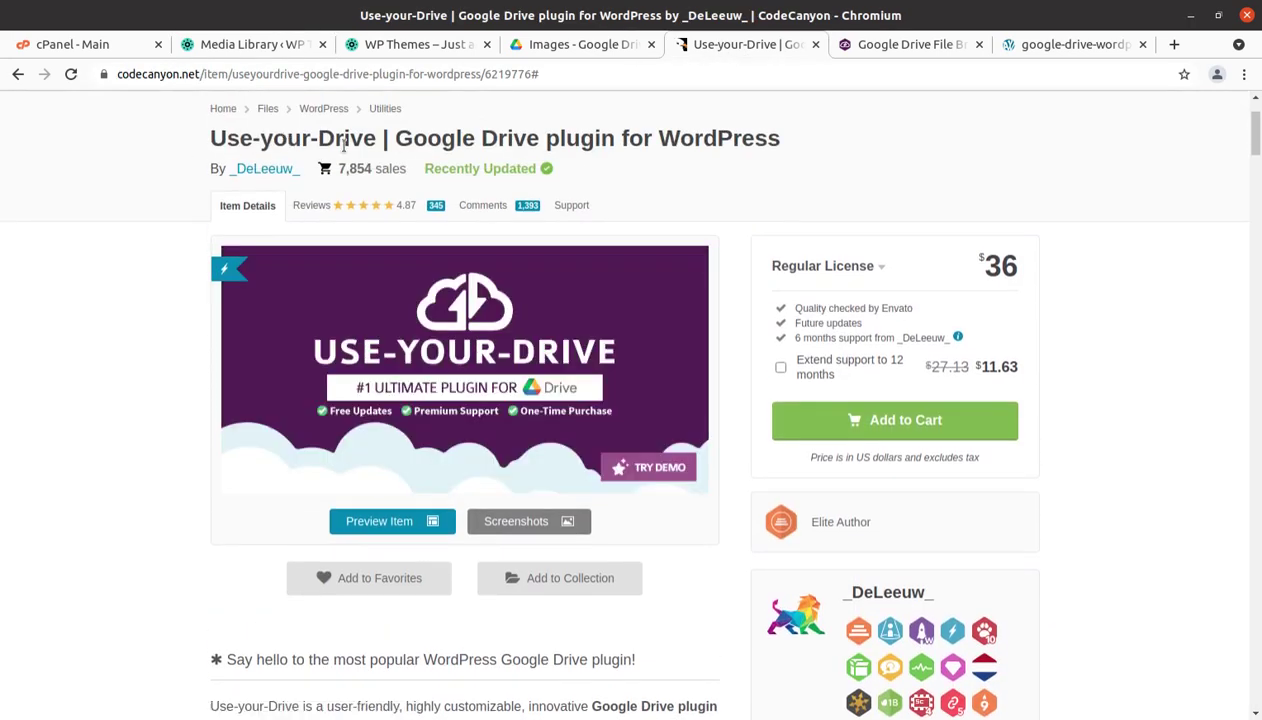
pyautogui.click(913, 47)
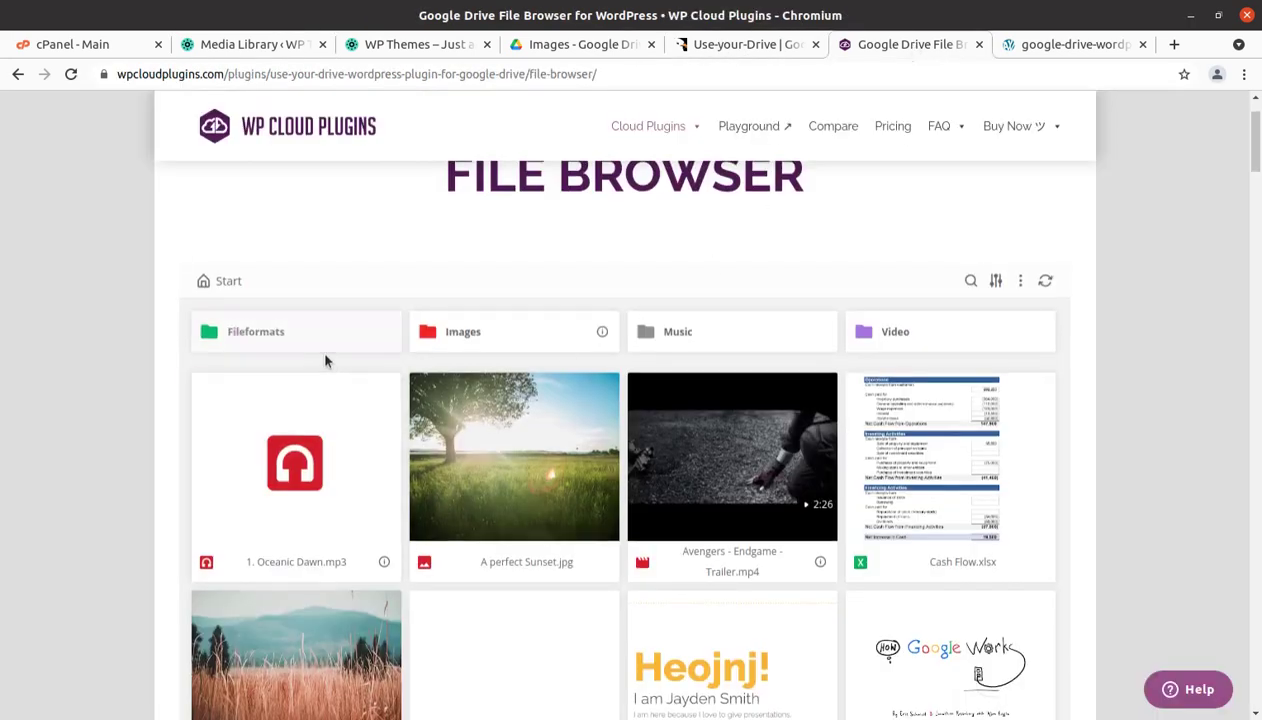
pyautogui.scroll(1, 194, 285)
pyautogui.scroll(-1, 432, 345)
pyautogui.scroll(-5, 432, 345)
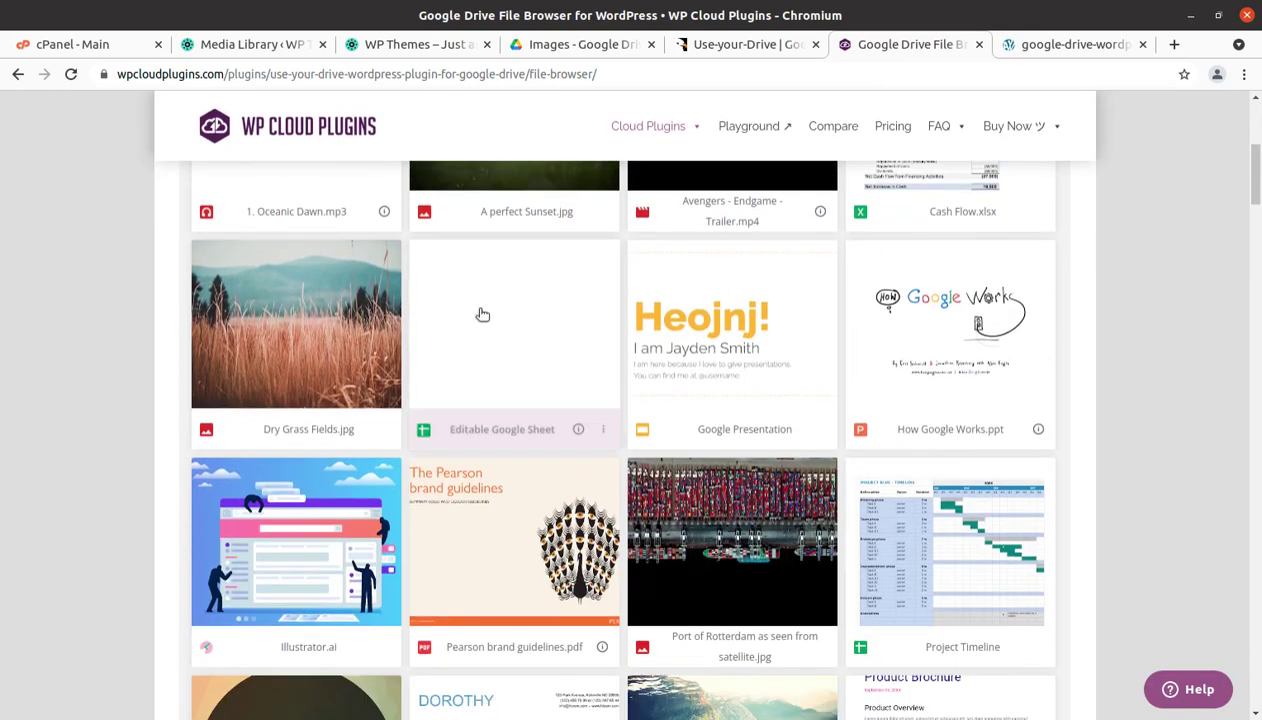
pyautogui.scroll(-2, 870, 315)
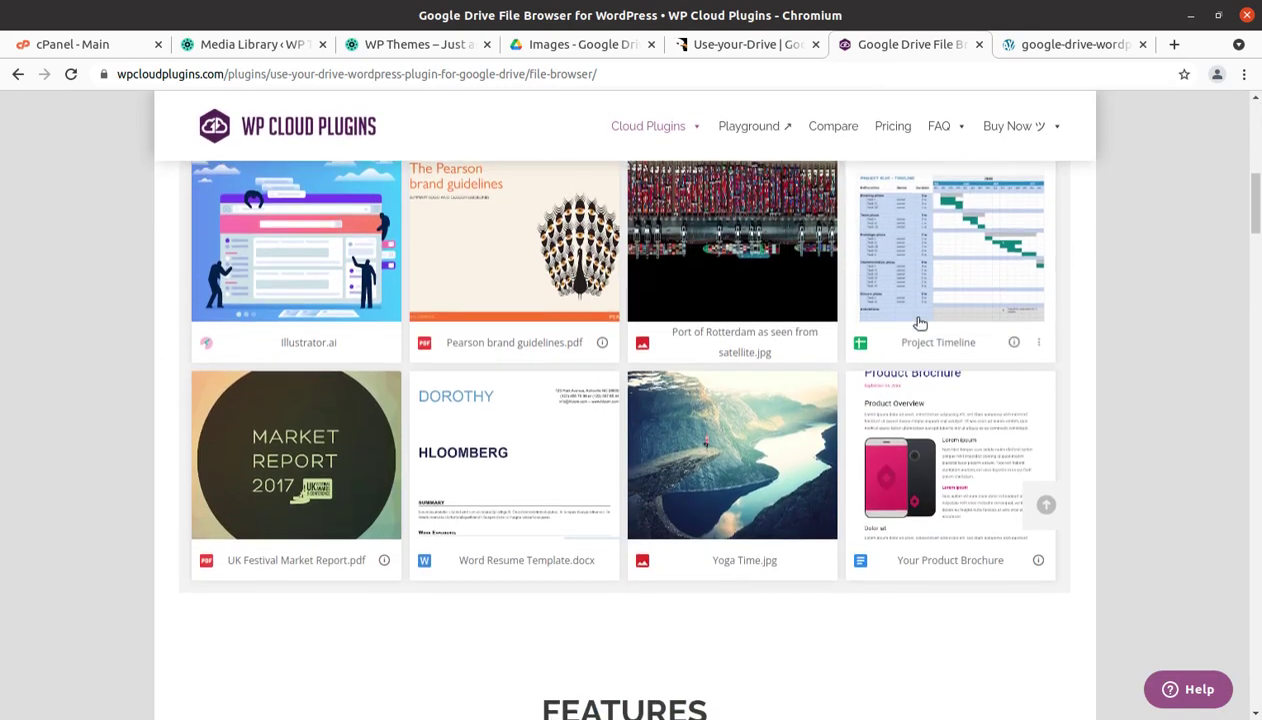
pyautogui.scroll(5, 533, 412)
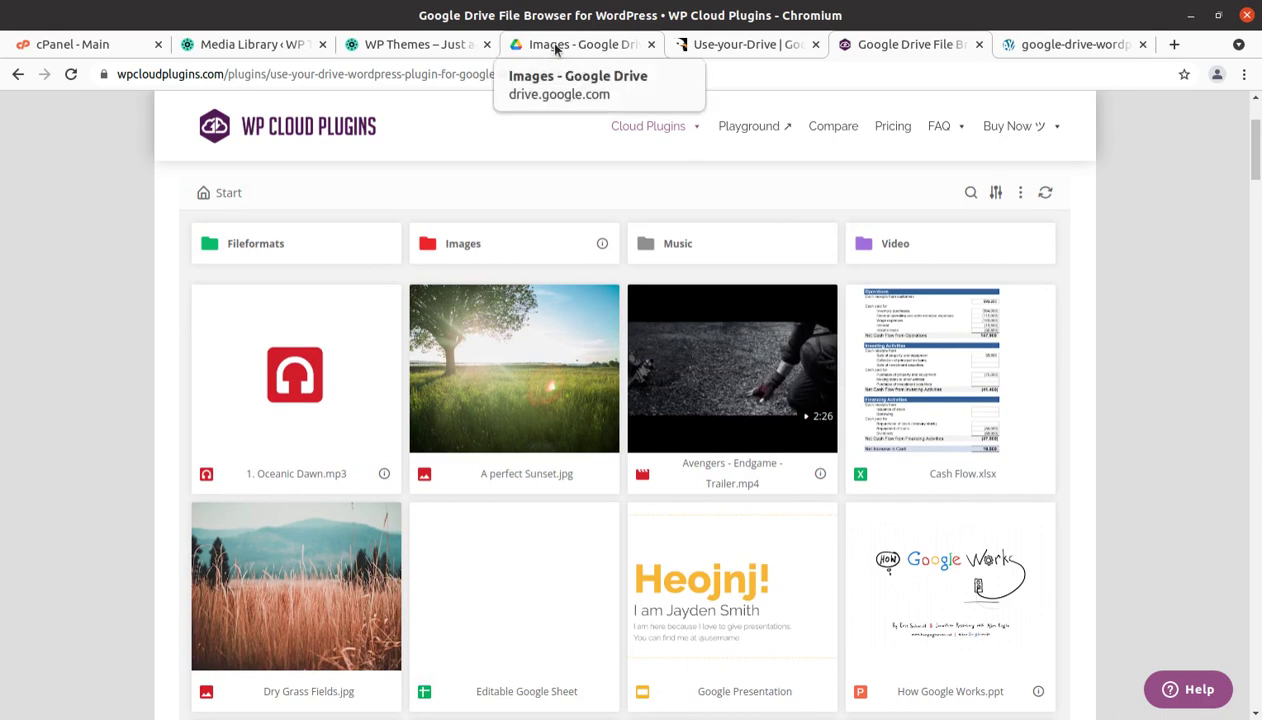
# Return to the WordPress dashboard and check for use-your-drive.zip in the downloaded use-your-drive_v1.19.1 folder.
pyautogui.click(243, 48)
pyautogui.click(47, 146)
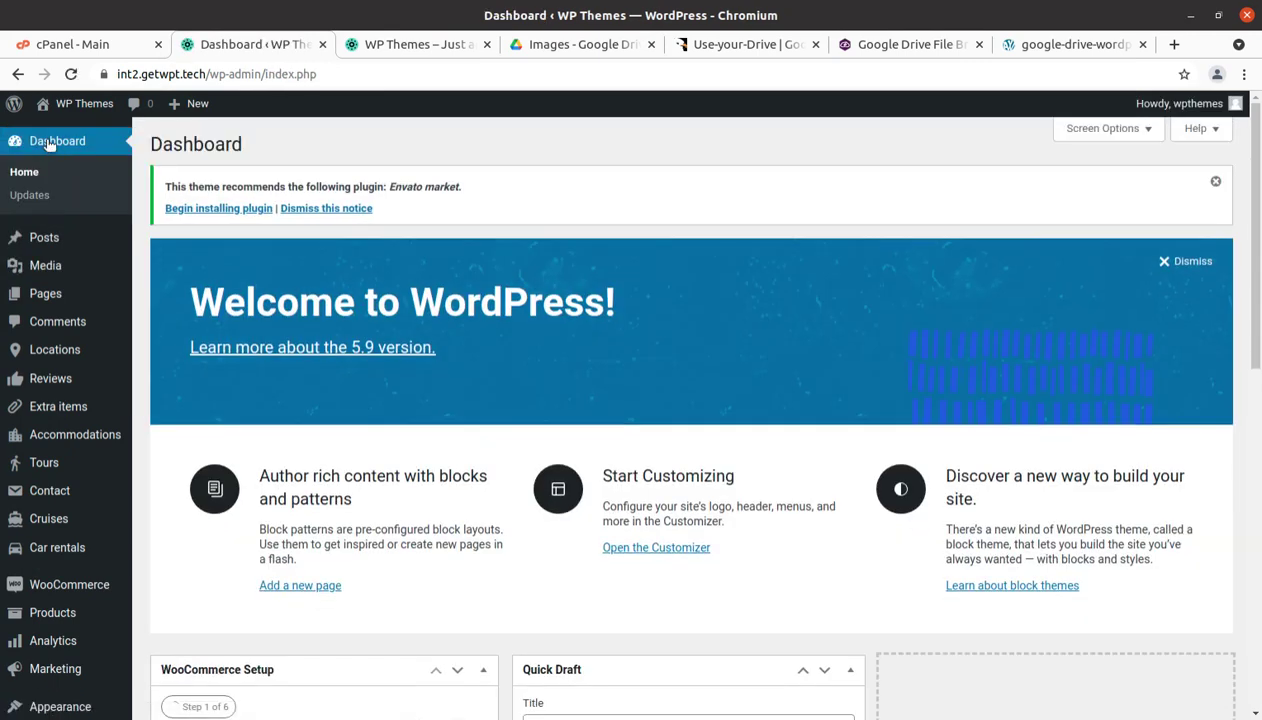
pyautogui.hotkey('alt', 'Tab')
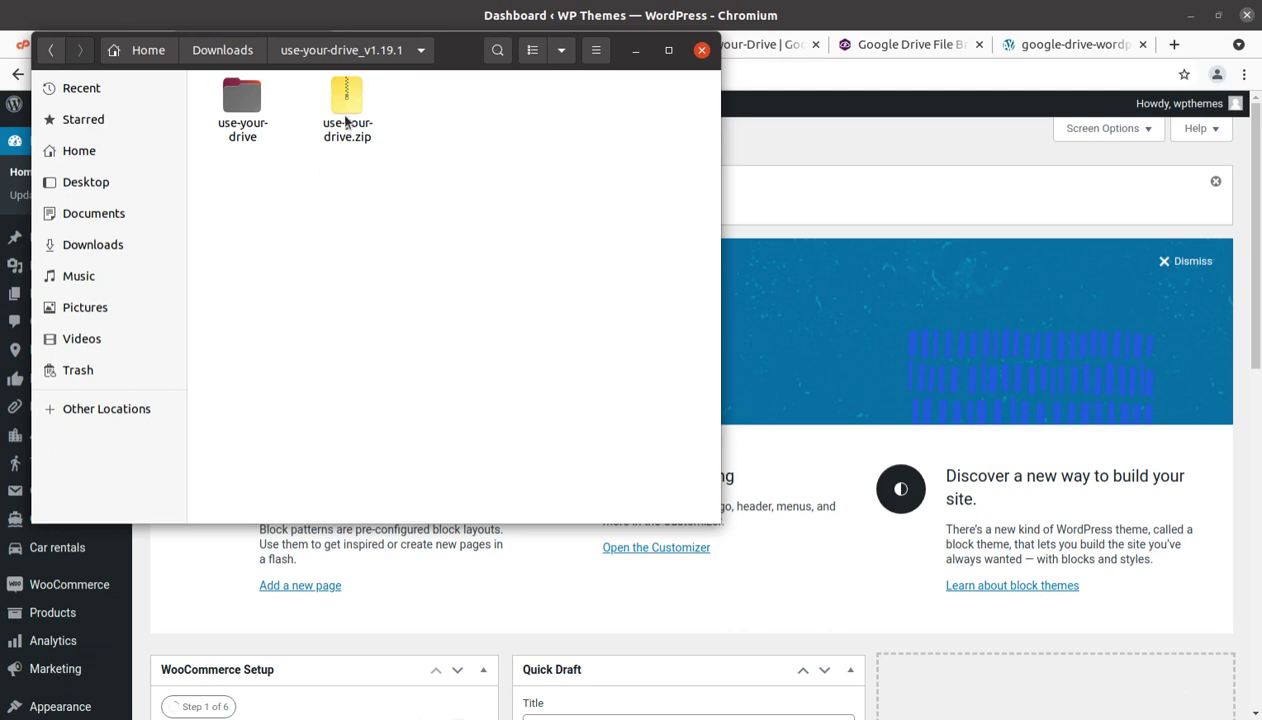
pyautogui.click(637, 52)
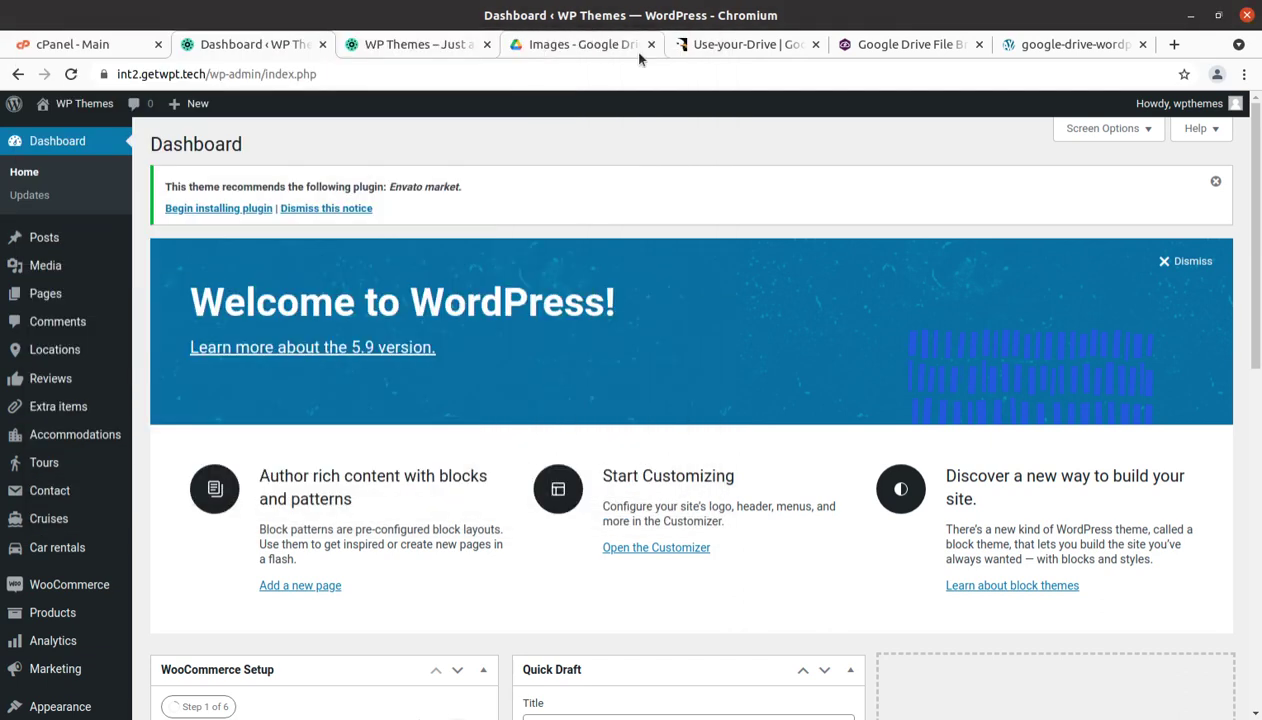
# Open the WordPress page for adding new plugins.
pyautogui.scroll(-2, 160, 472)
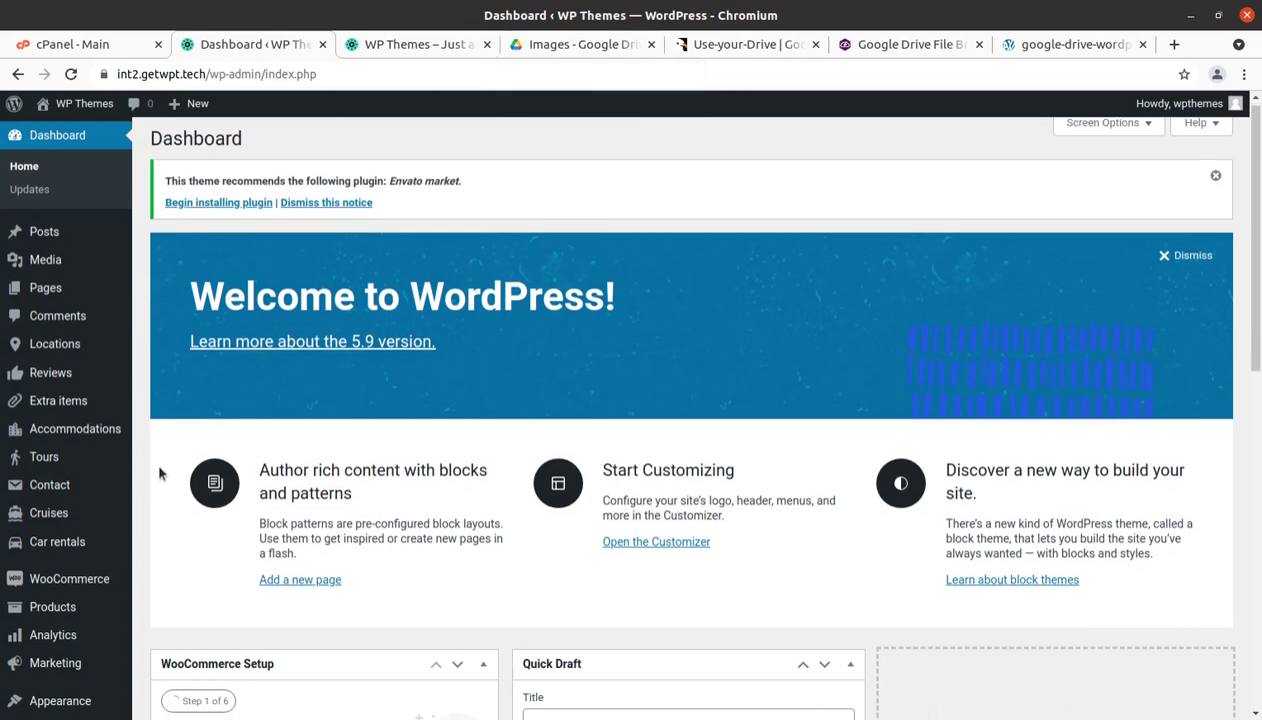
pyautogui.scroll(-1, 60, 645)
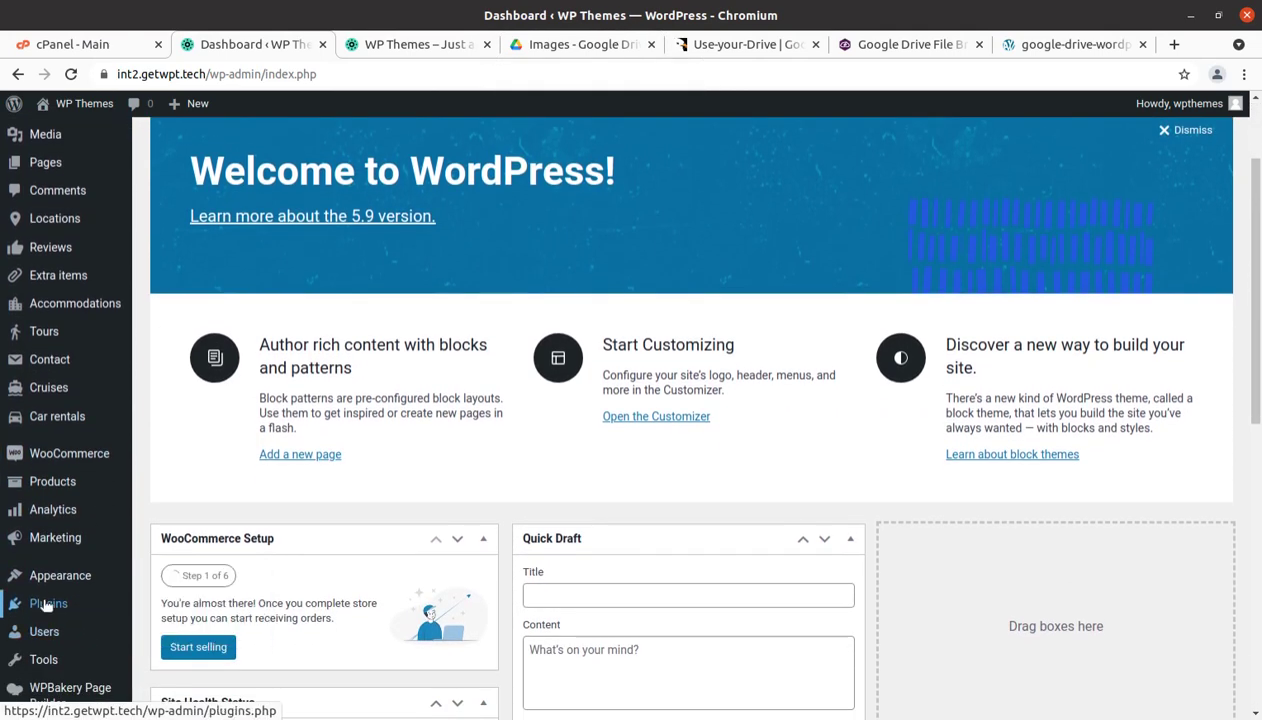
pyautogui.moveTo(126, 608)
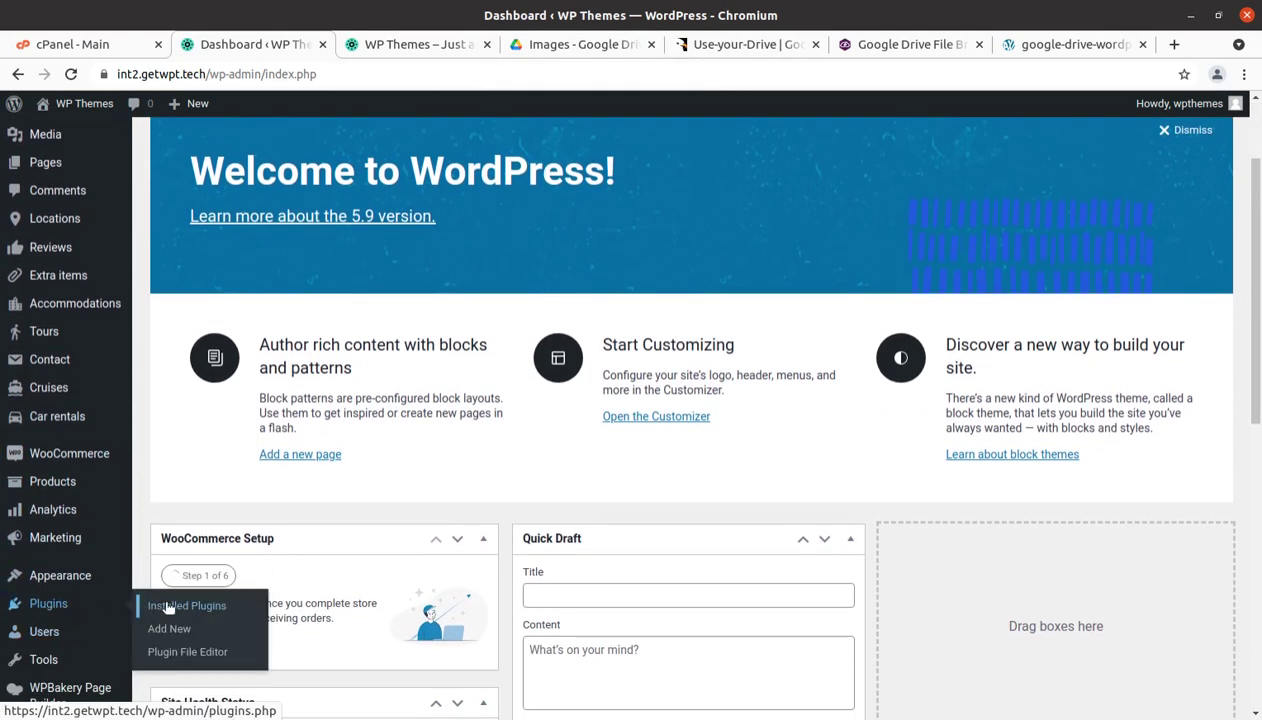
pyautogui.click(167, 633)
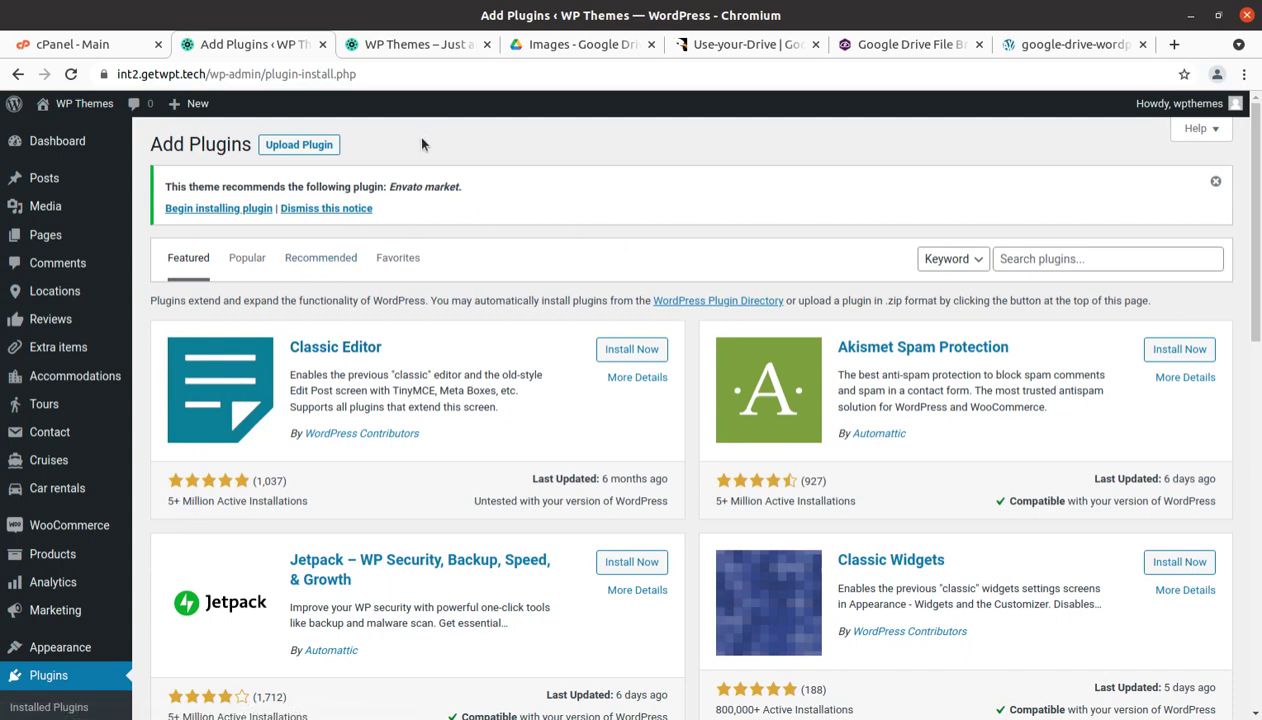
# Upload use-your-drive.zip from the use-your-drive_v1.19.1 folder in Downloads and install it as a plugin.
pyautogui.click(299, 145)
pyautogui.click(566, 374)
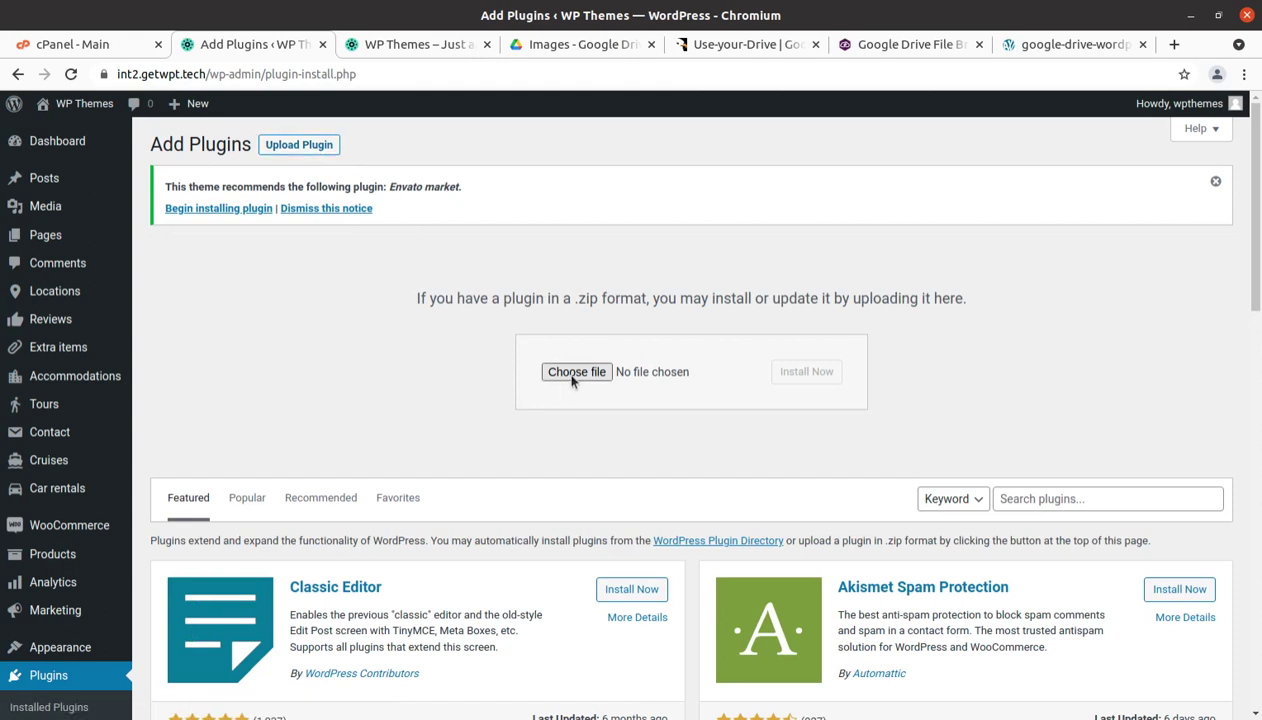
pyautogui.click(219, 186)
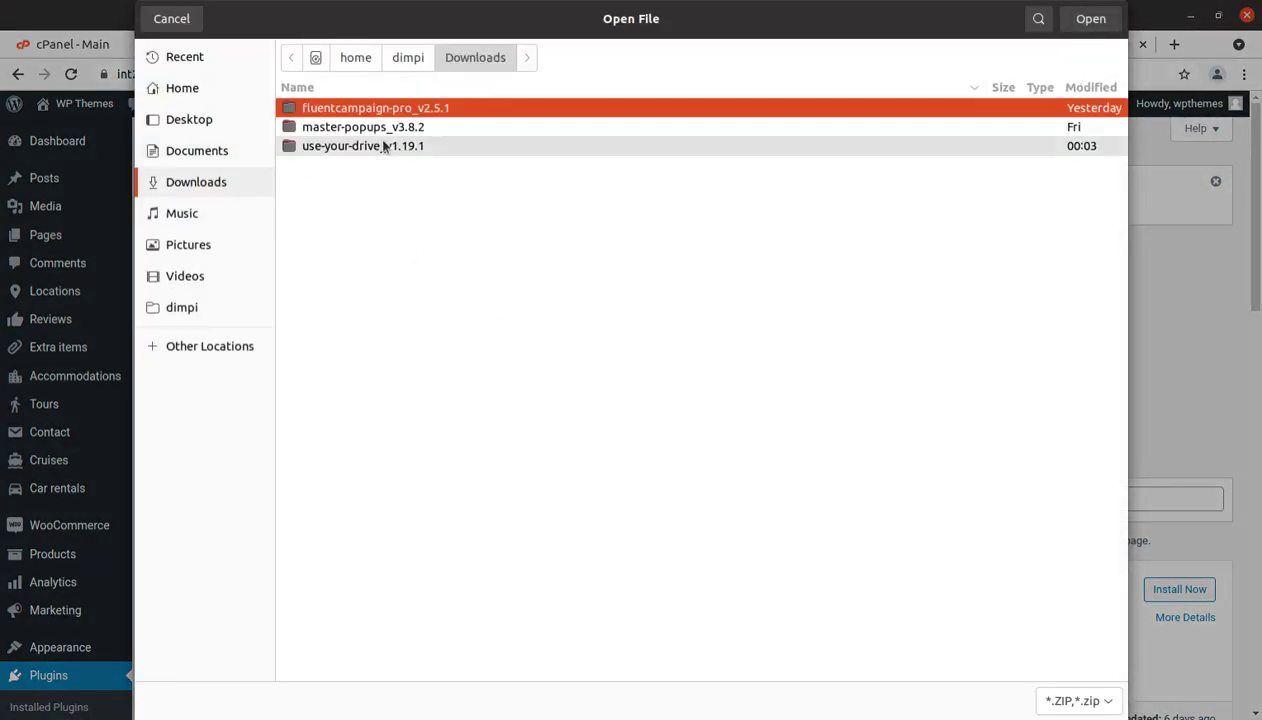
pyautogui.click(377, 150)
pyautogui.doubleClick(376, 151)
pyautogui.click(349, 127)
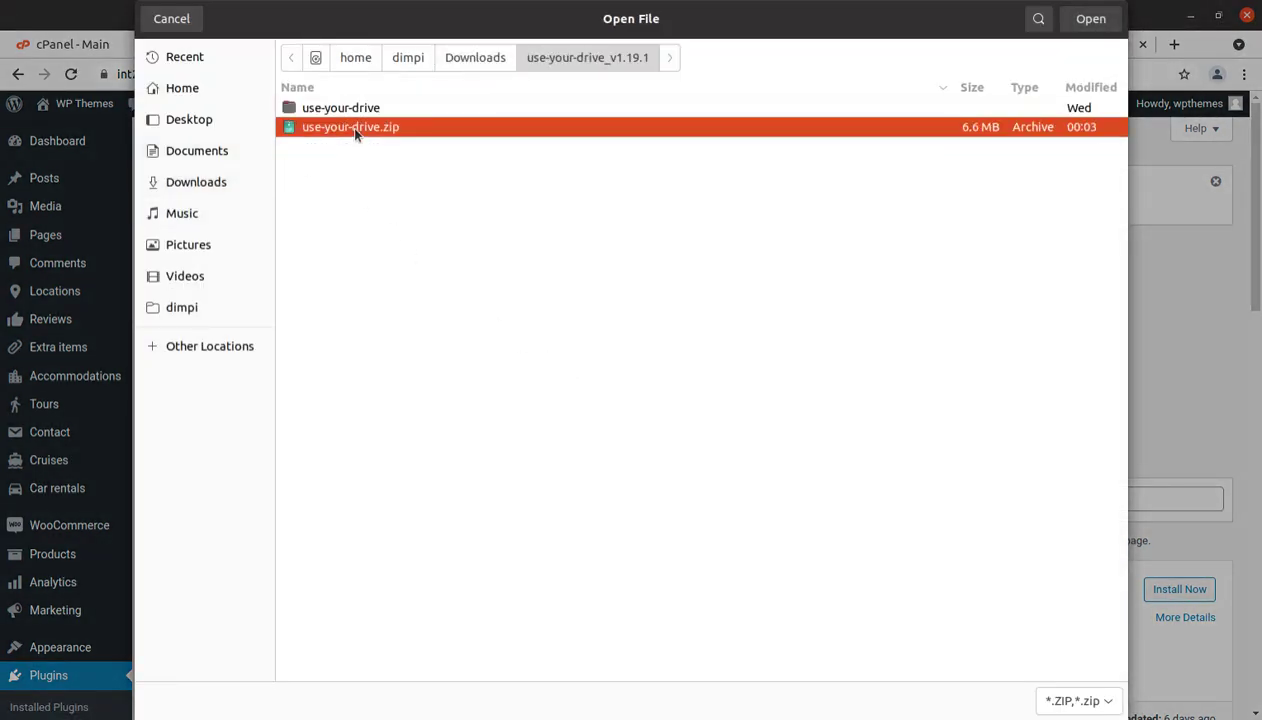
pyautogui.click(1088, 22)
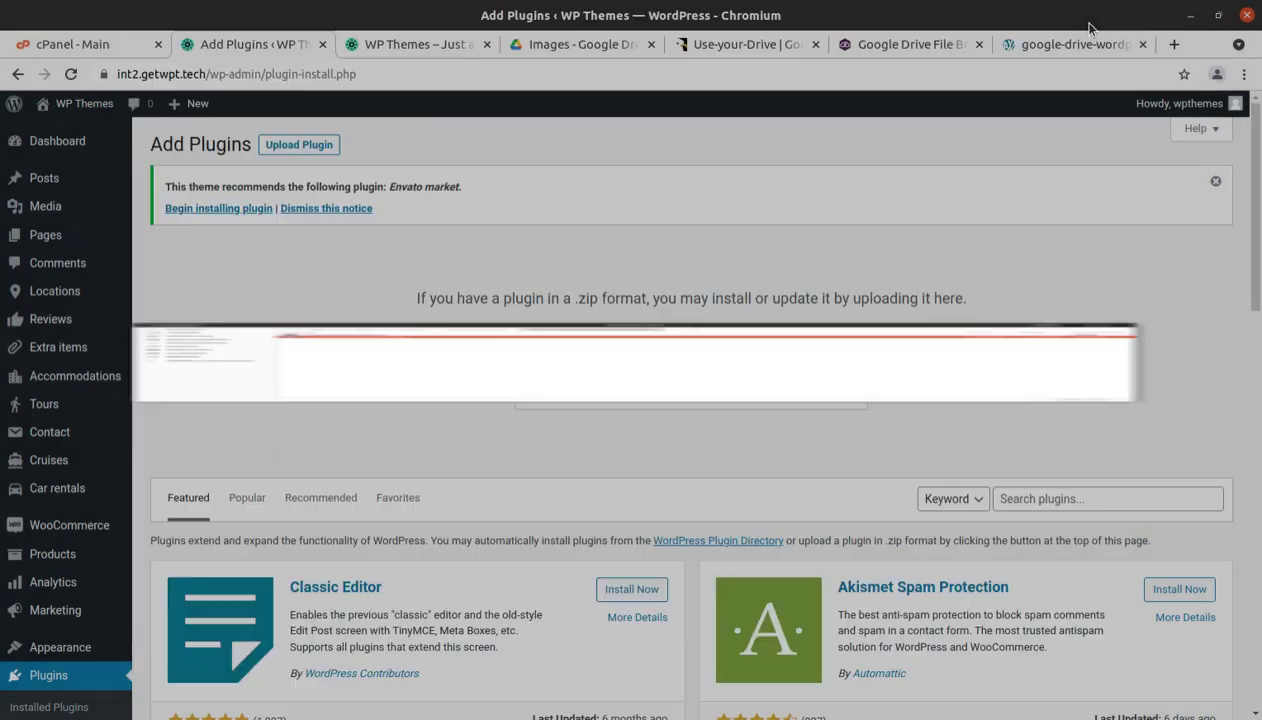
pyautogui.click(820, 386)
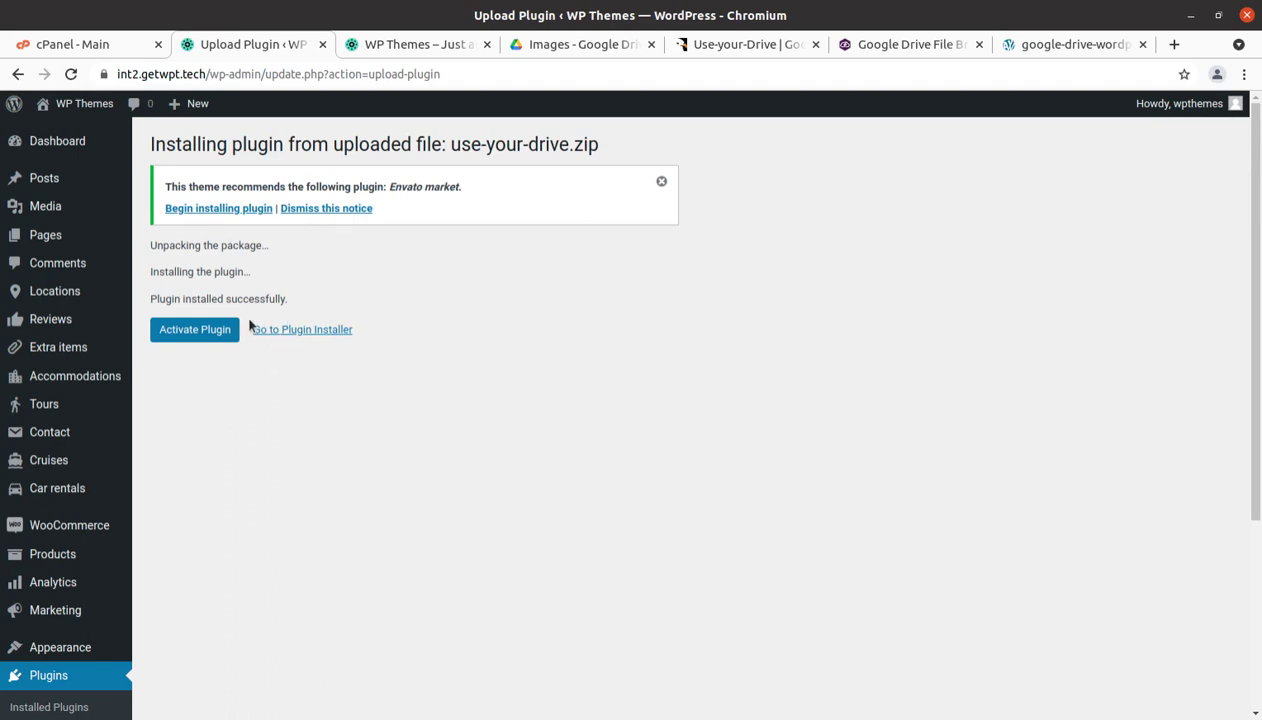
# Activate the newly installed plugin and go from its authorization notice to the Use-your-Drive settings.
pyautogui.click(212, 336)
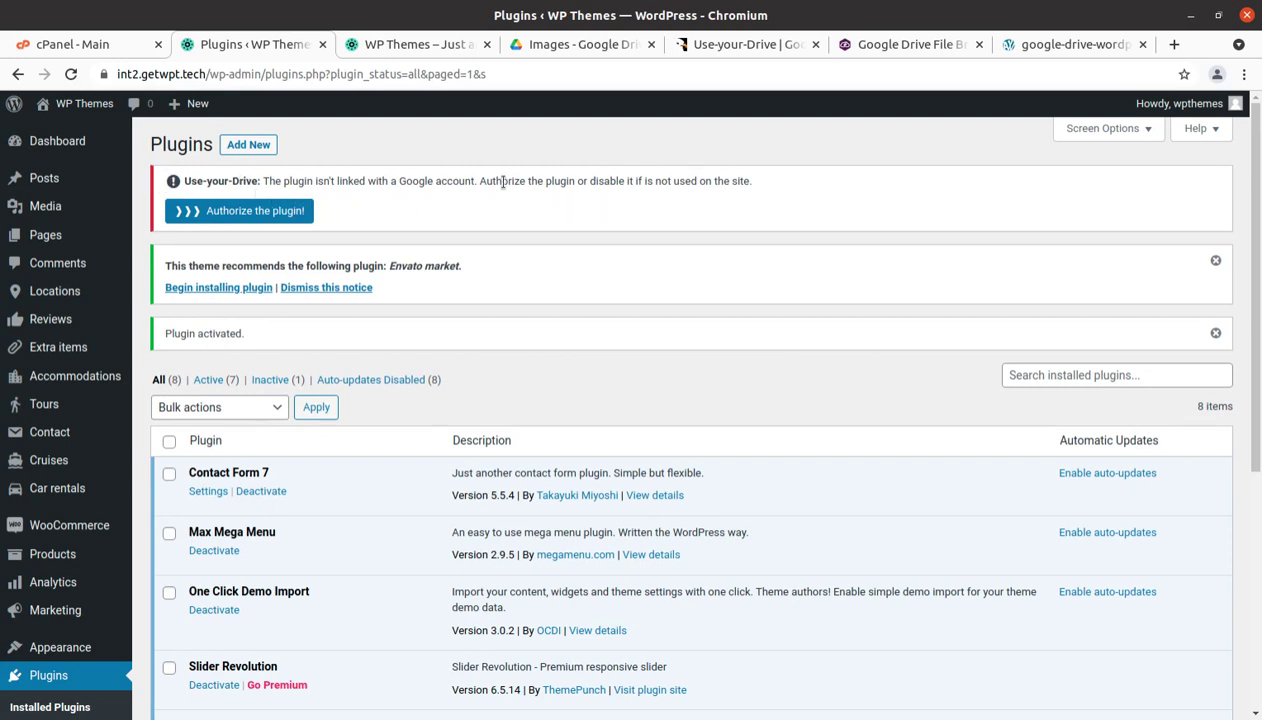
pyautogui.moveTo(502, 181); pyautogui.dragTo(601, 181)
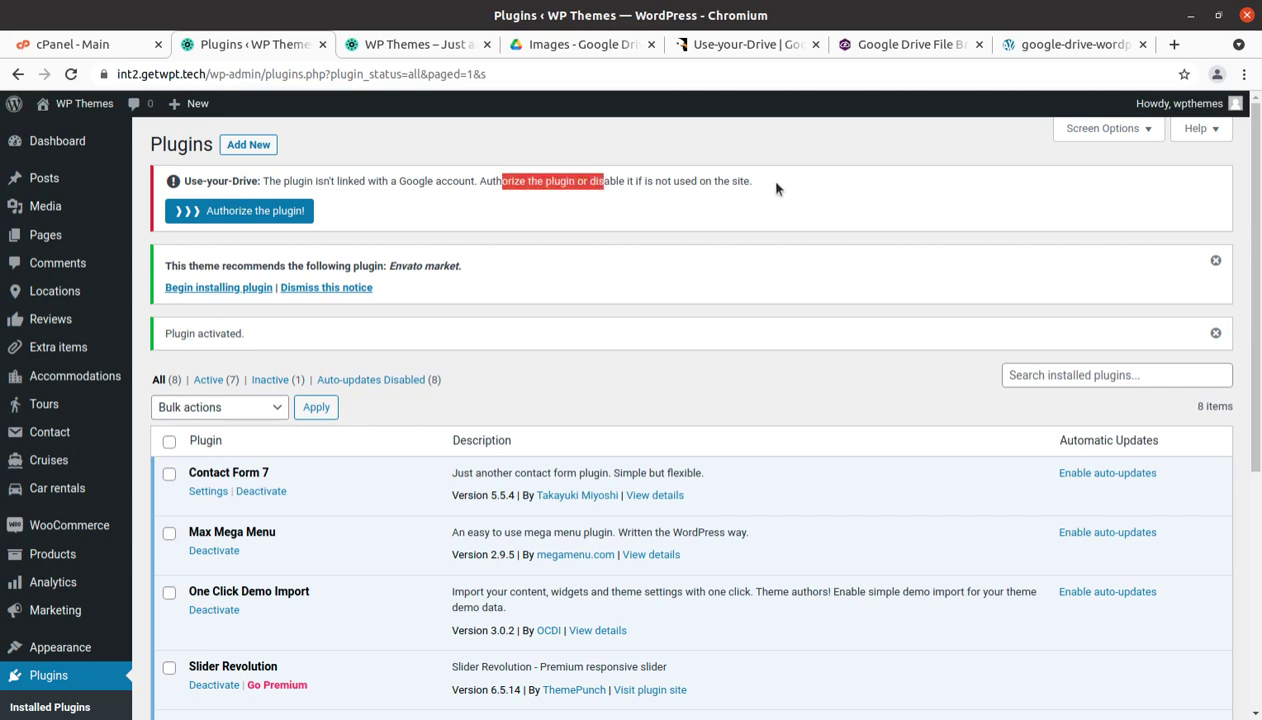
pyautogui.click(452, 218)
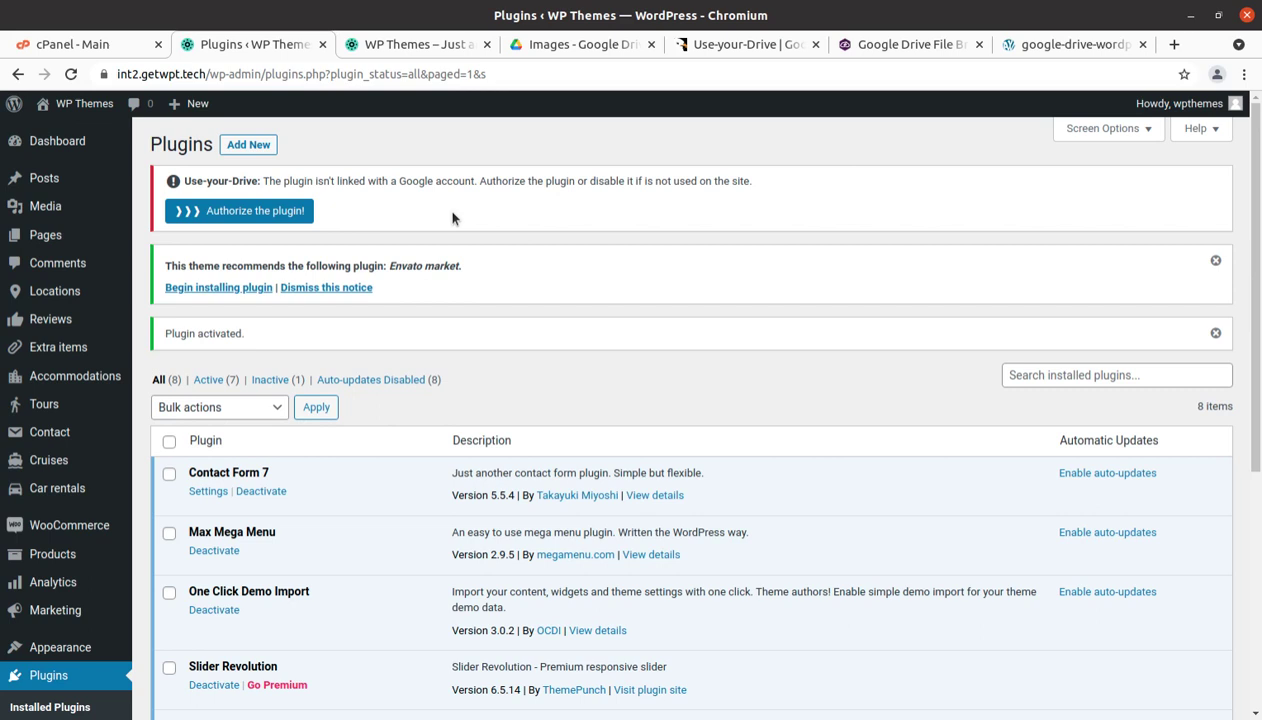
pyautogui.click(245, 214)
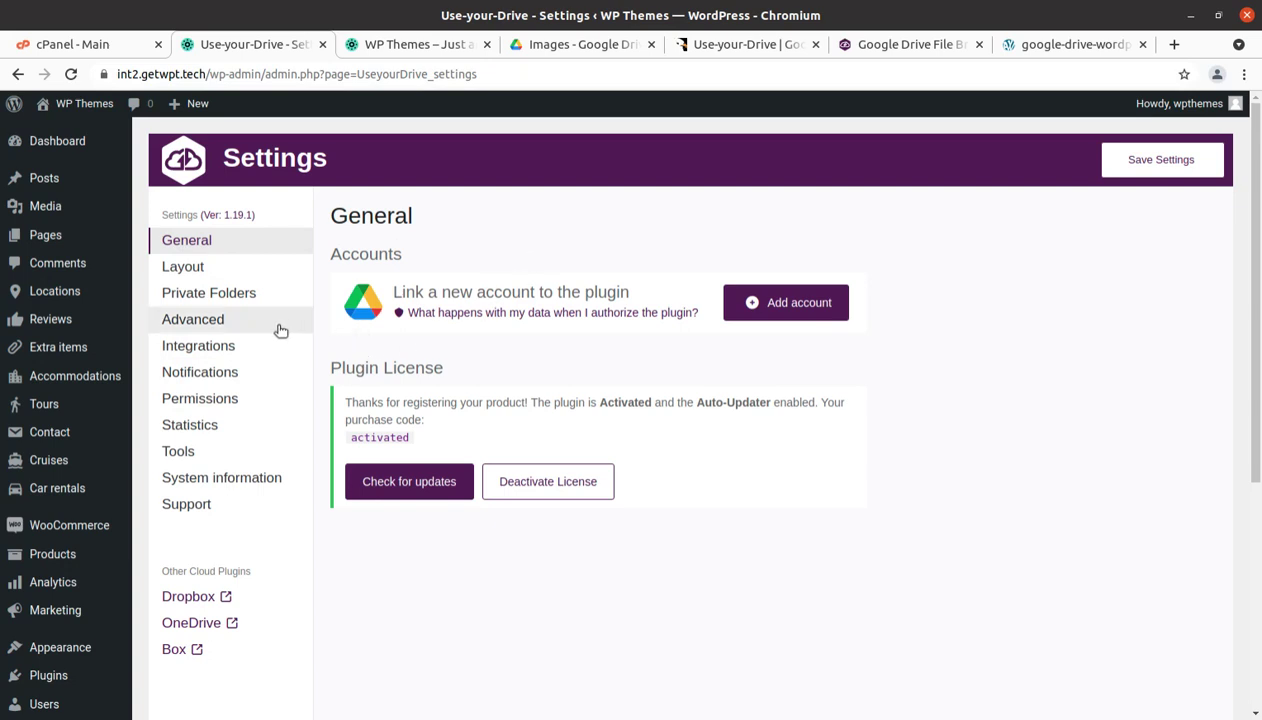
# Look through the Layout and Private Folders sections of the Use-your-Drive settings.
pyautogui.scroll(-1, 235, 290)
pyautogui.click(185, 230)
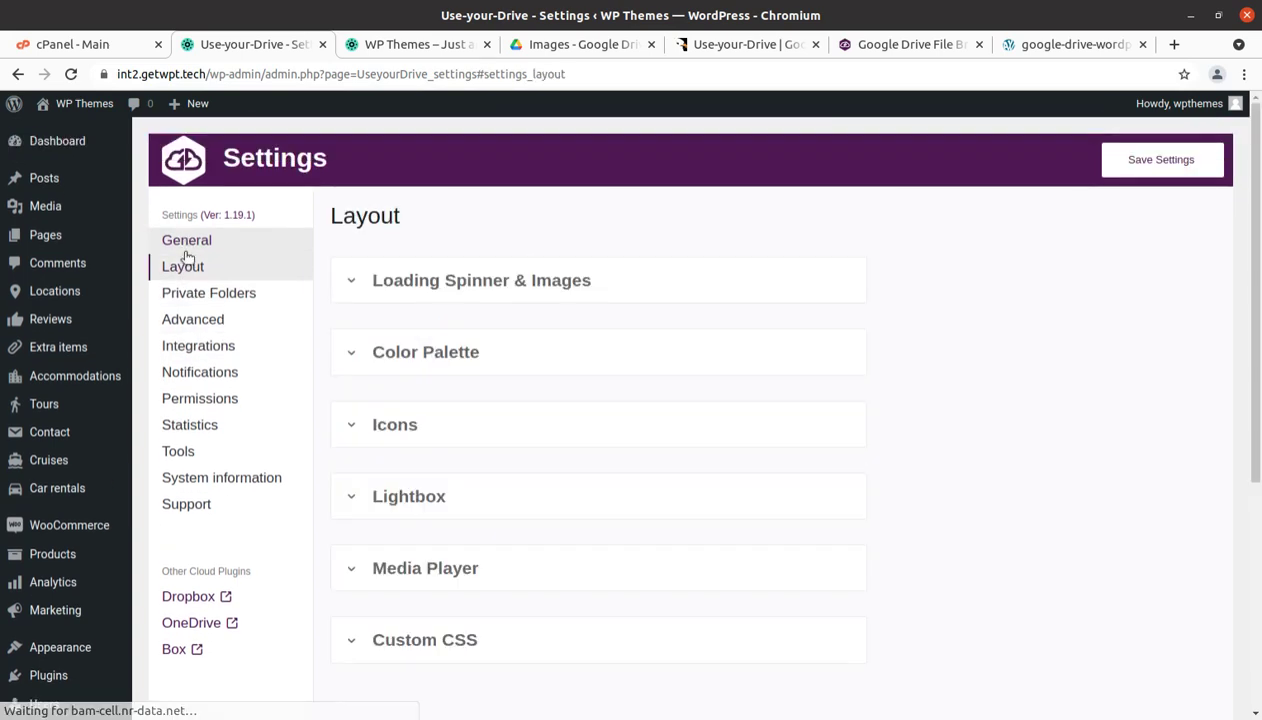
pyautogui.click(190, 298)
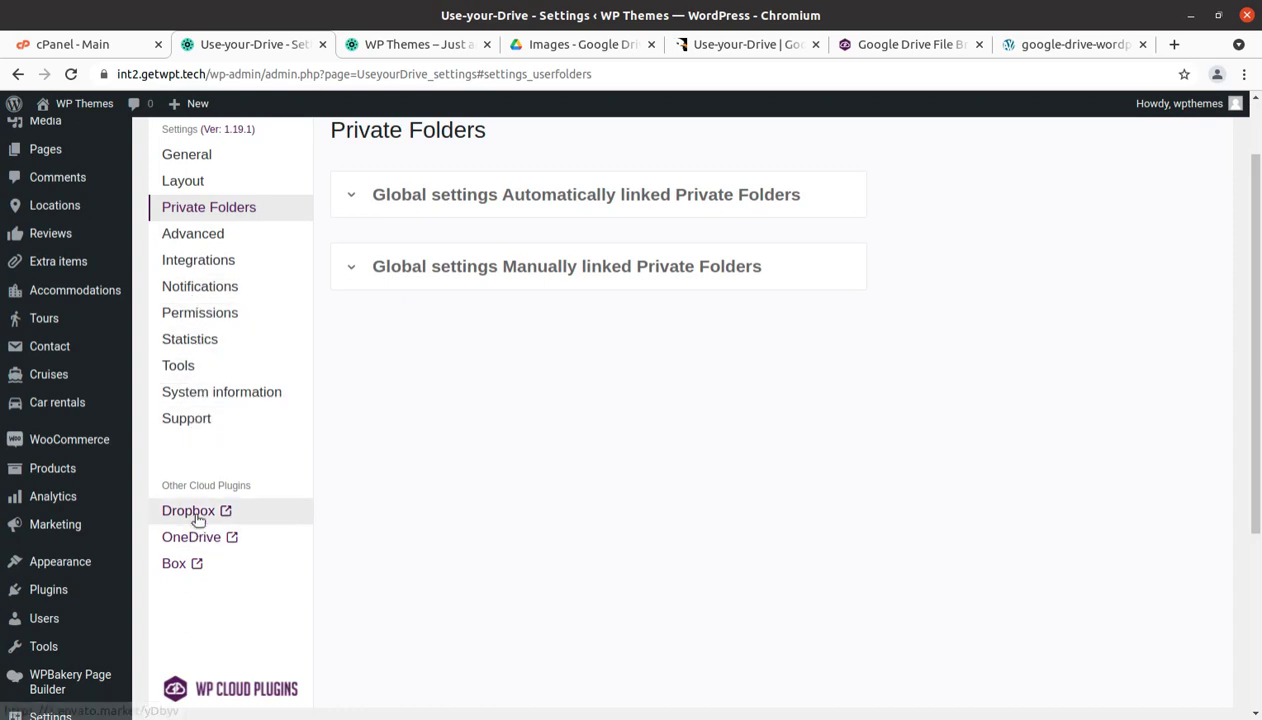
pyautogui.scroll(2, 246, 240)
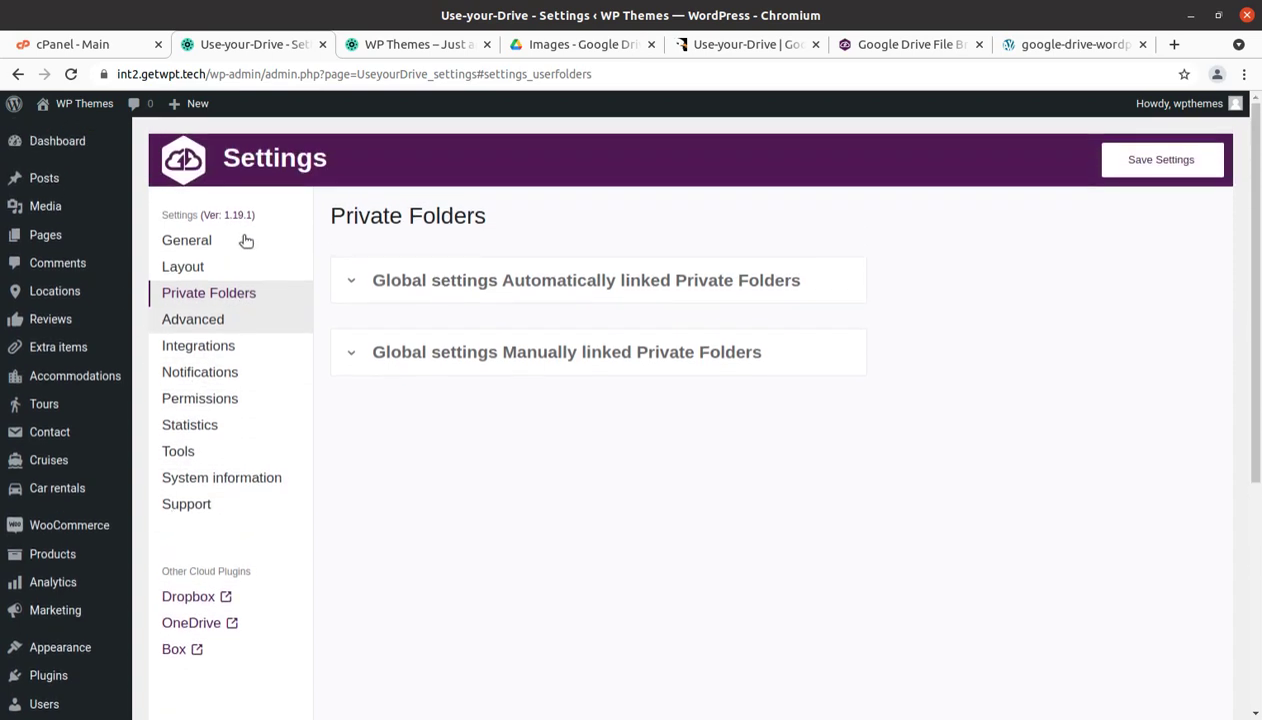
# Examine the CodeCanyon page of the related Dropbox plugin, Out-of-the-Box, and close it.
pyautogui.click(197, 600)
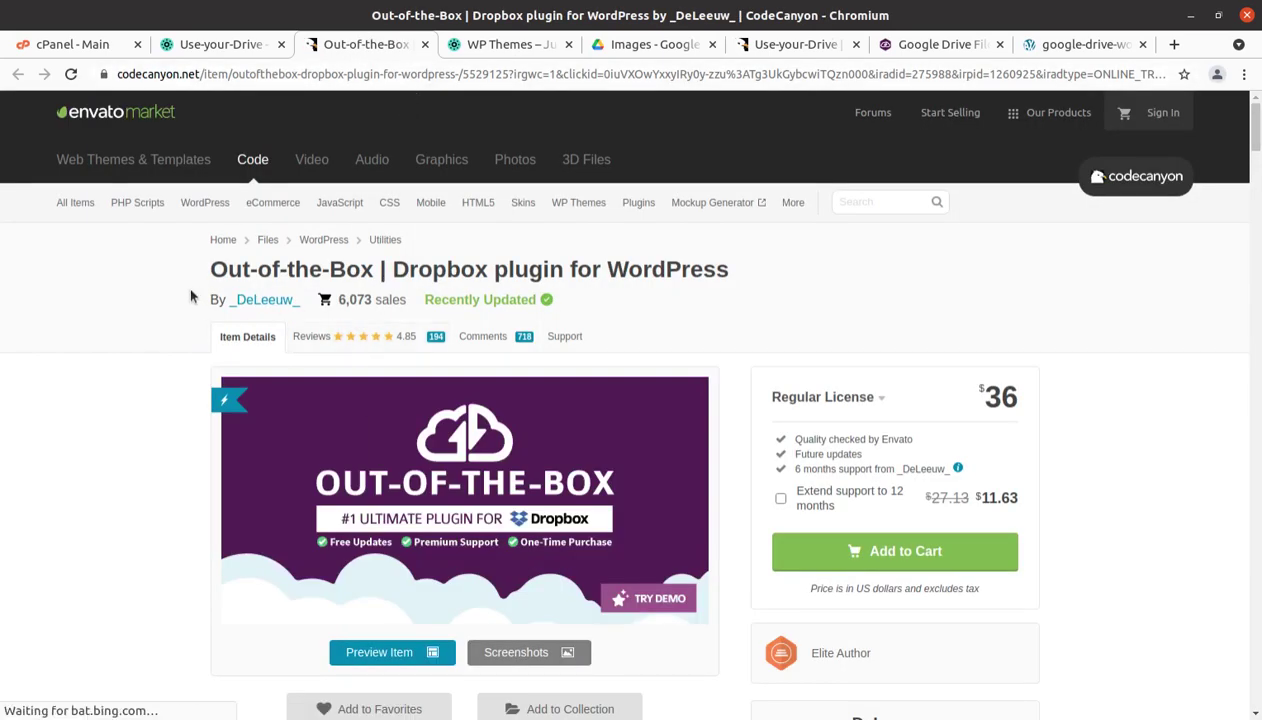
pyautogui.moveTo(176, 268); pyautogui.dragTo(750, 310)
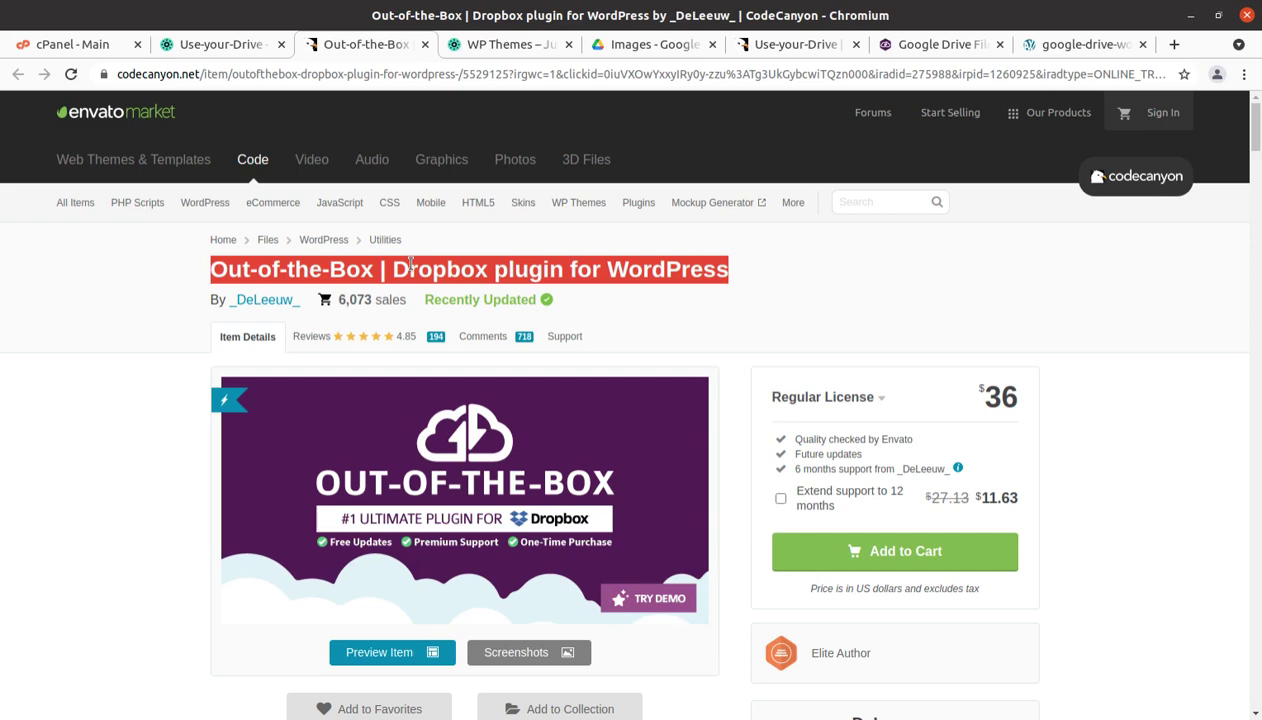
pyautogui.scroll(-3, 497, 292)
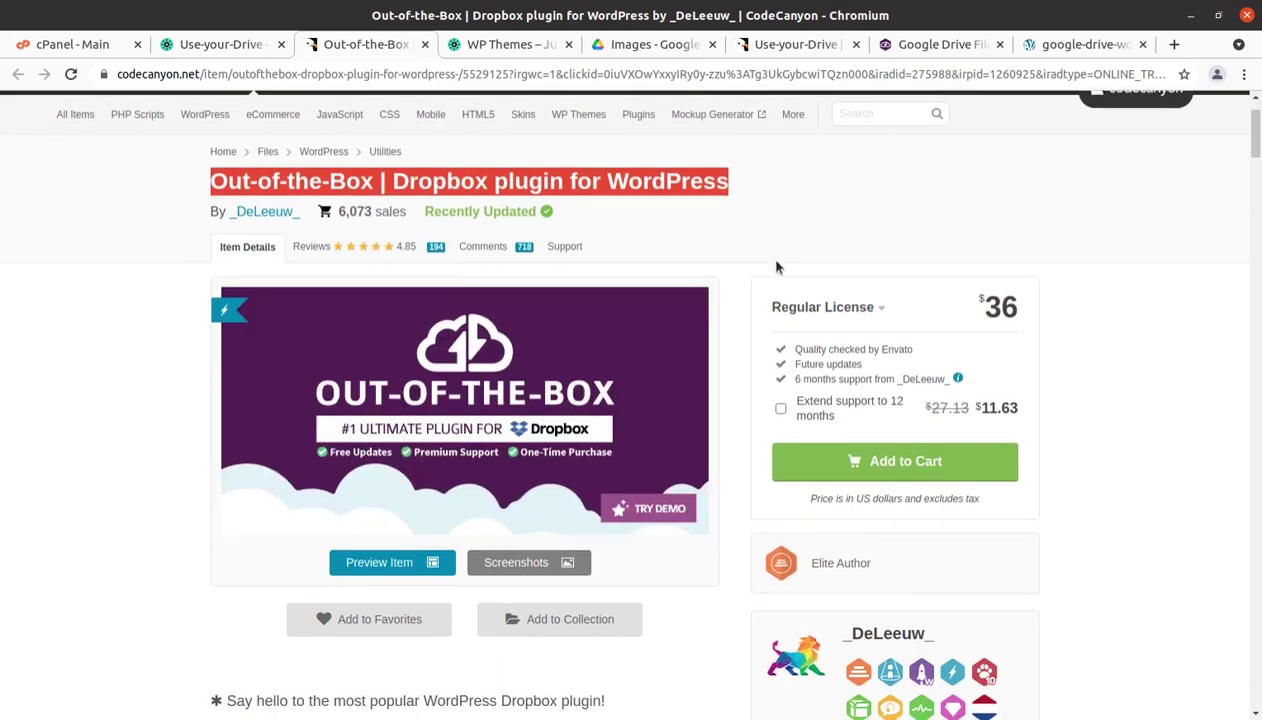
pyautogui.scroll(2, 704, 290)
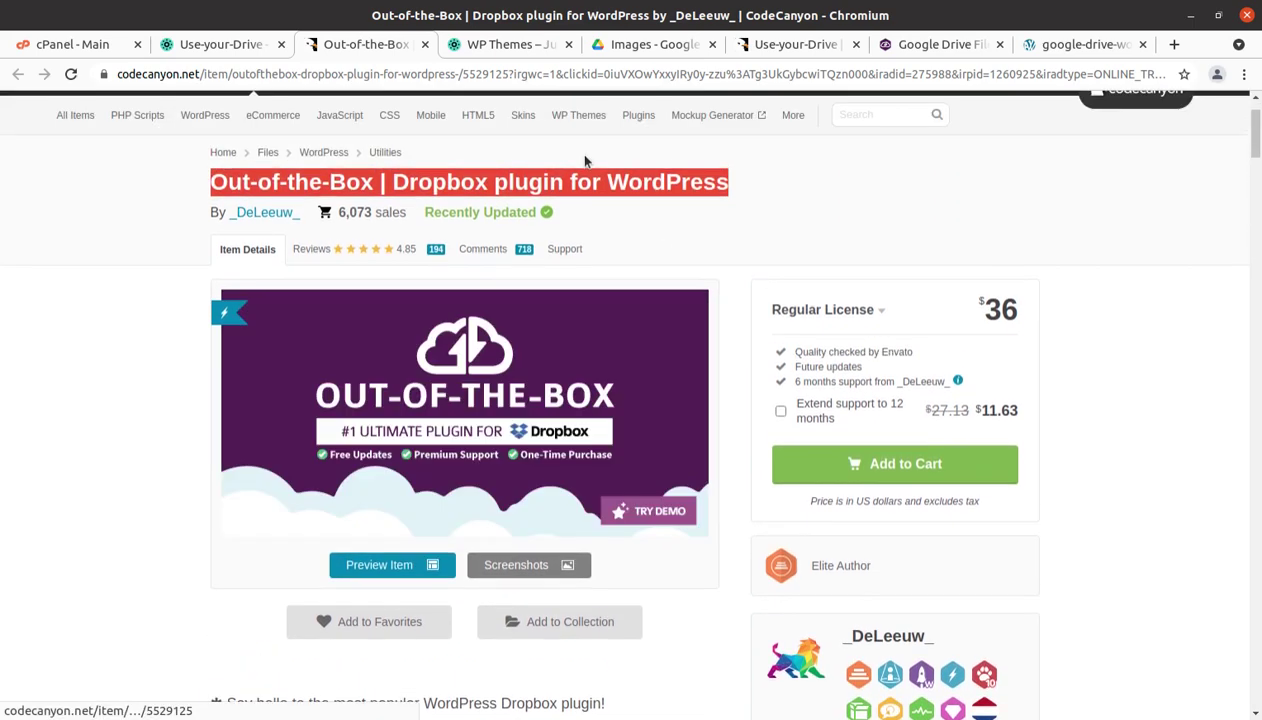
pyautogui.click(424, 47)
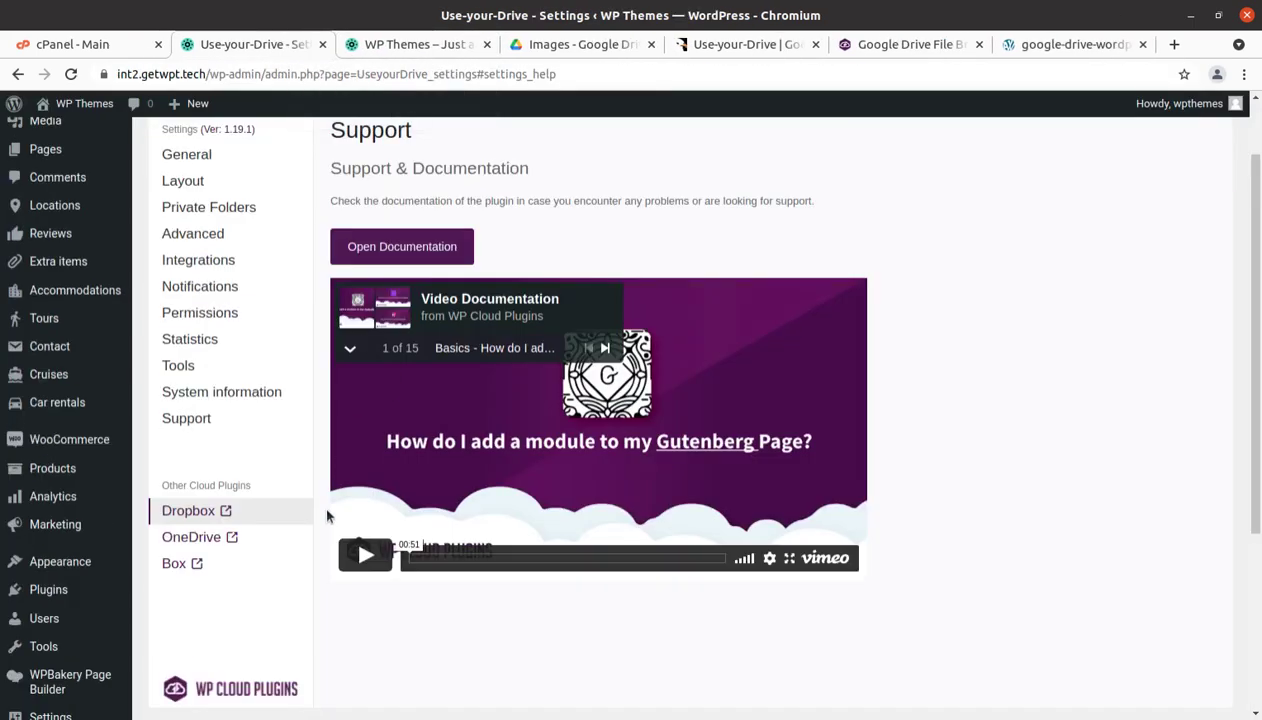
# Link the signed-in Google account to Use-your-Drive in the General settings and allow access to its Drive files.
pyautogui.scroll(2, 326, 515)
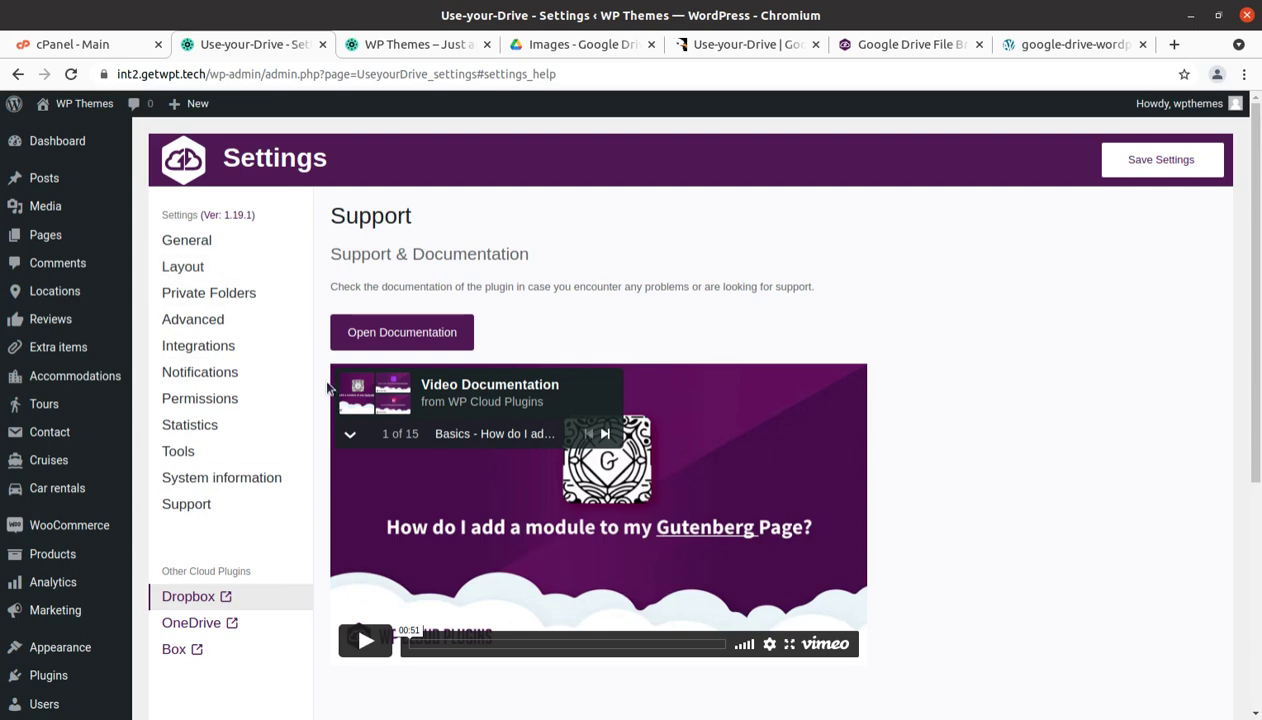
pyautogui.scroll(-3, 327, 389)
pyautogui.scroll(3, 327, 389)
pyautogui.click(211, 248)
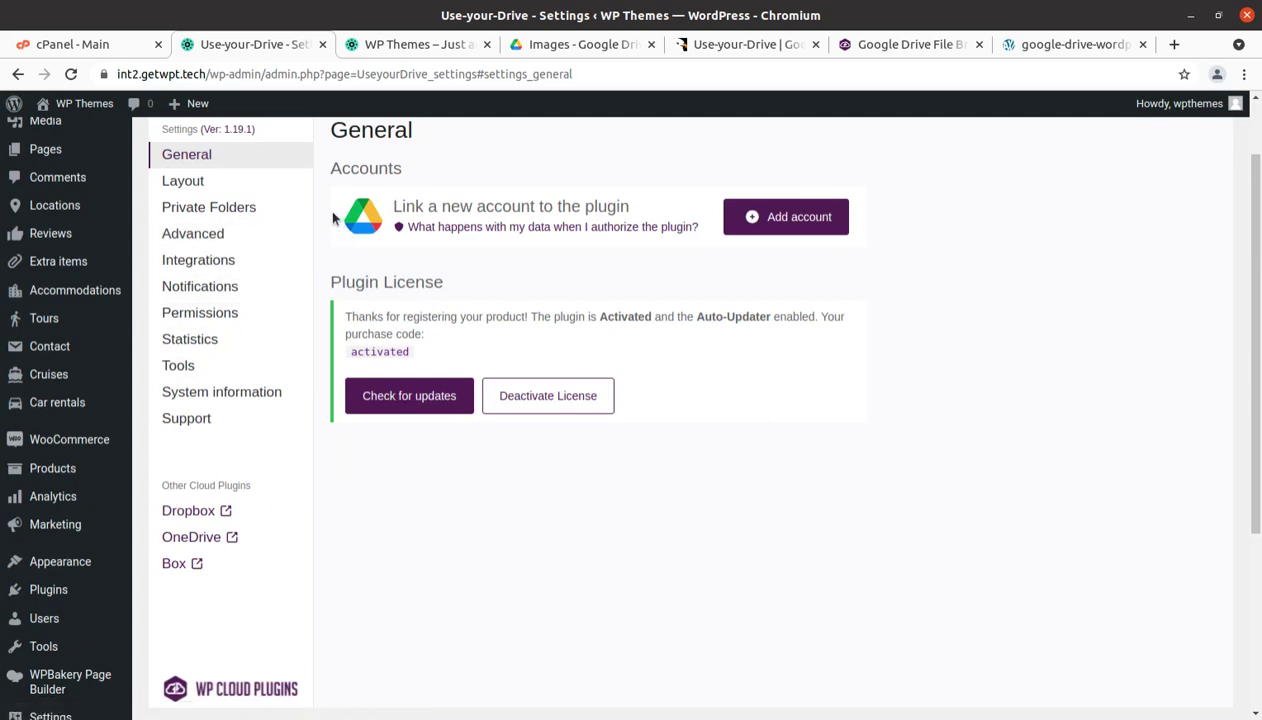
pyautogui.scroll(2, 477, 316)
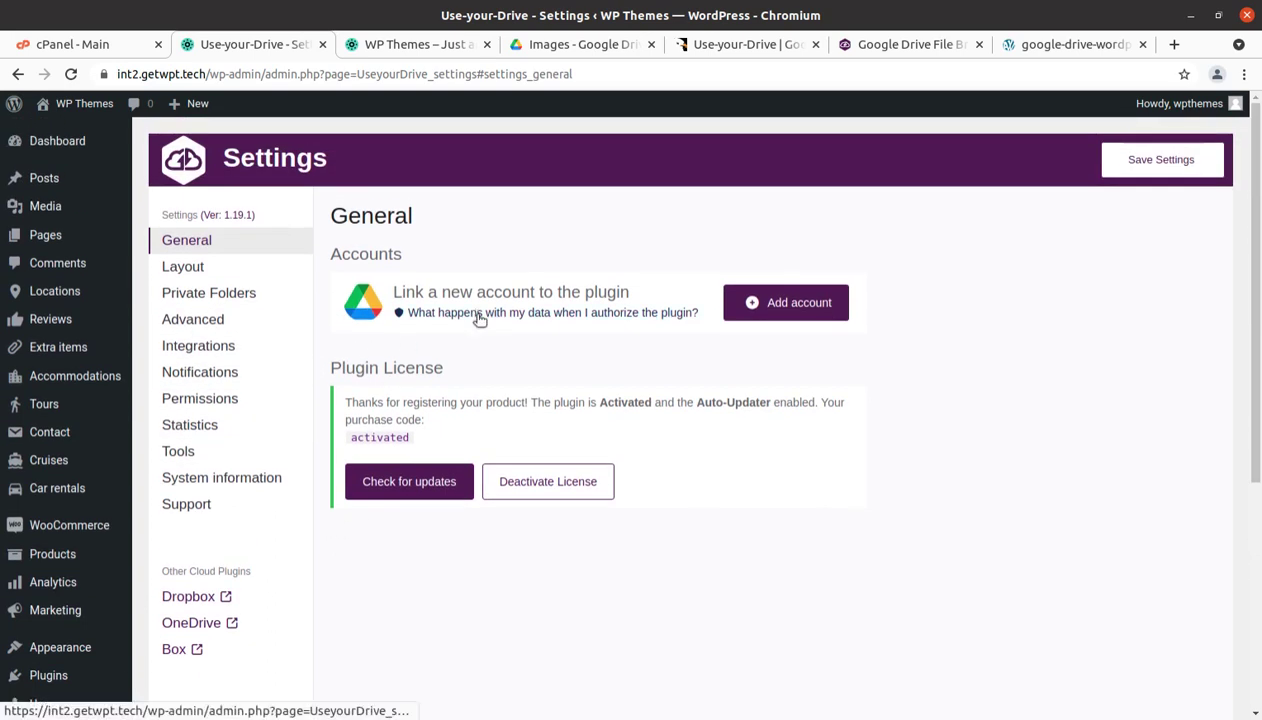
pyautogui.click(811, 312)
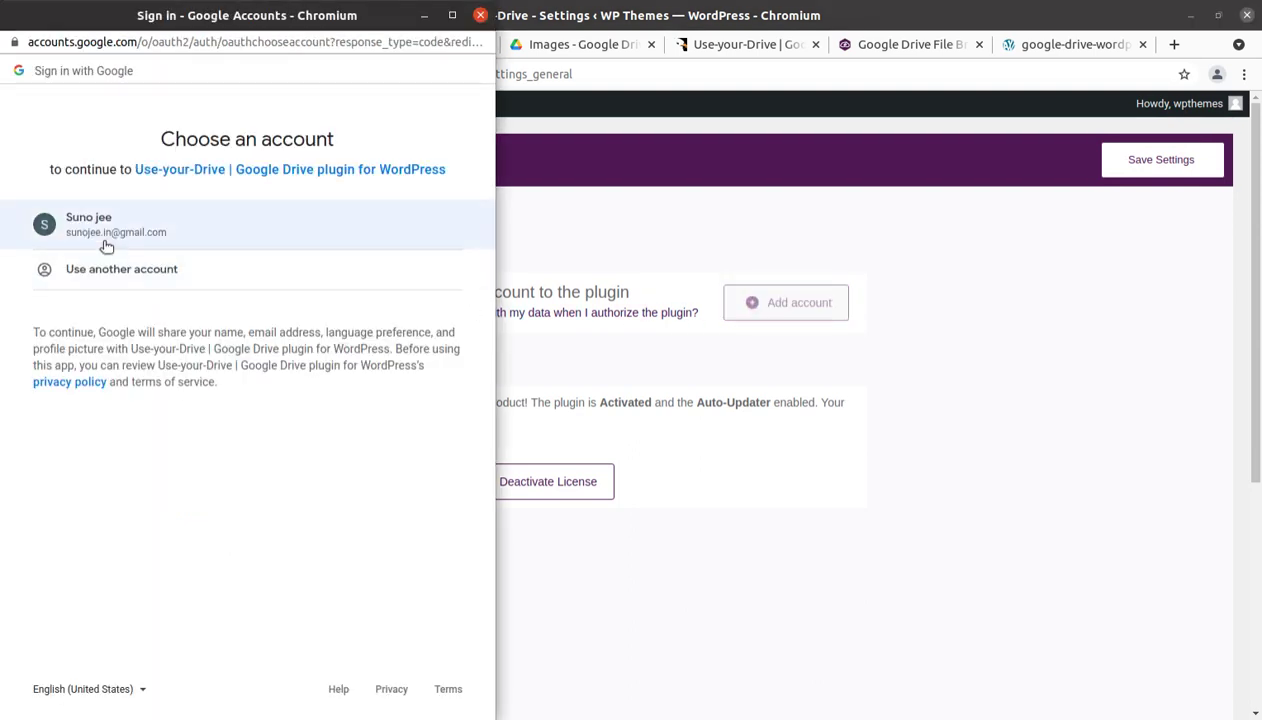
pyautogui.click(201, 241)
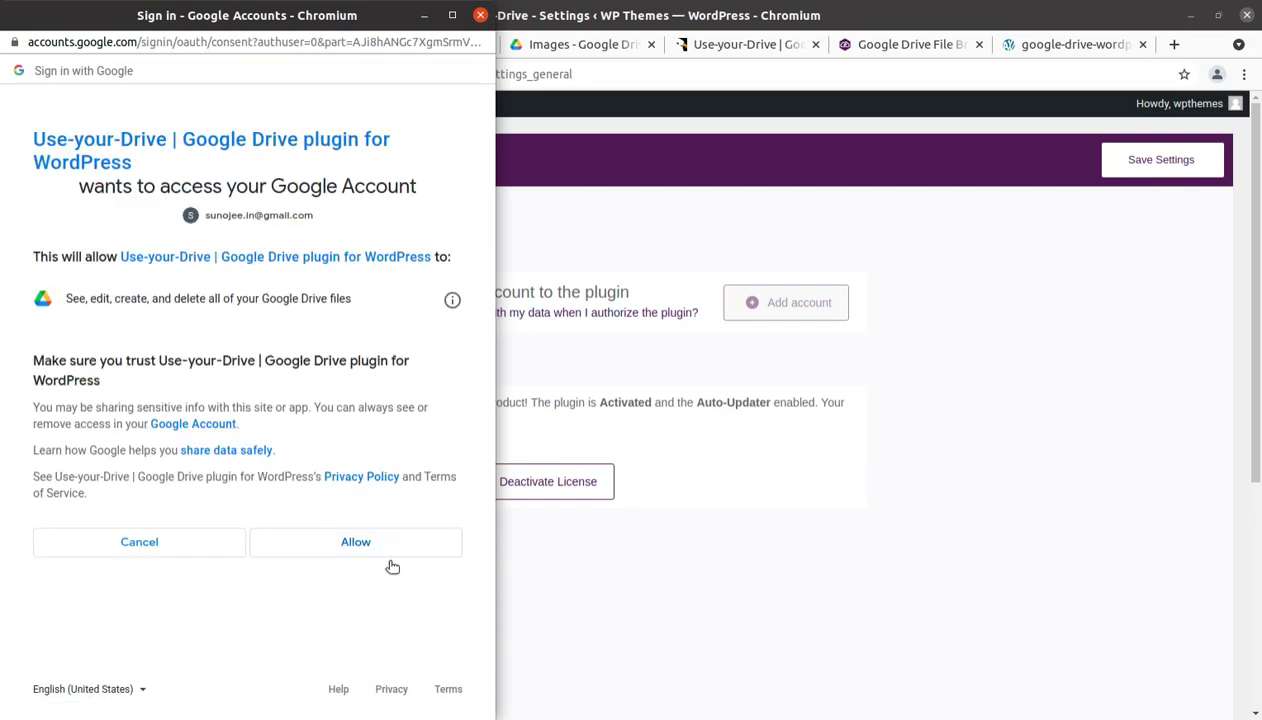
pyautogui.click(343, 543)
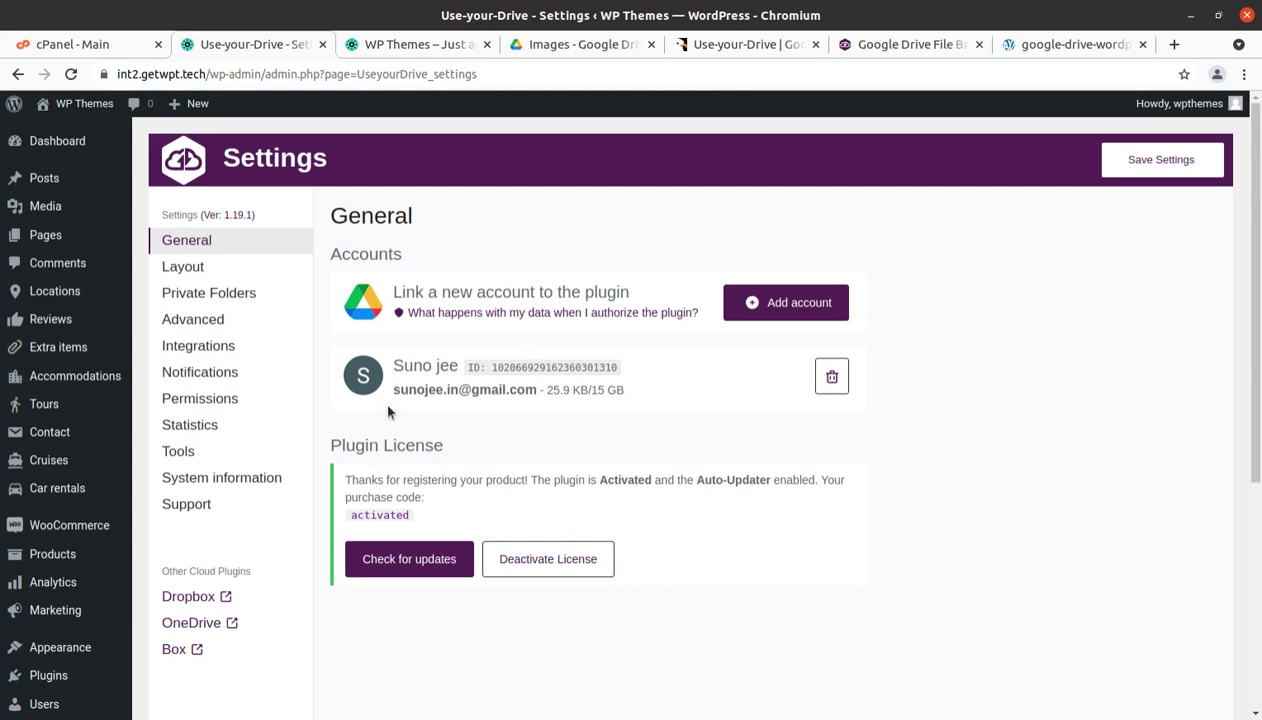
# Expand Loading Spinner & Images in the Layout settings and review its loader and image options.
pyautogui.click(193, 268)
pyautogui.scroll(2, 480, 330)
pyautogui.click(494, 291)
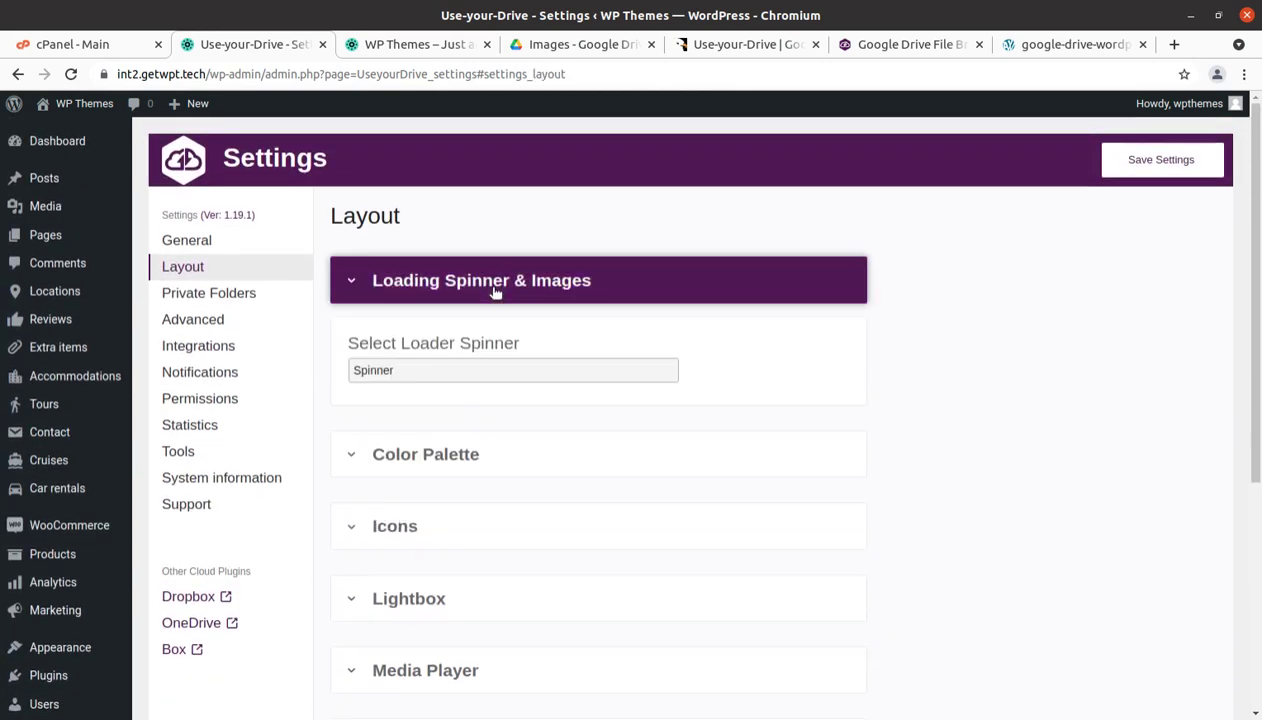
pyautogui.scroll(-3, 520, 430)
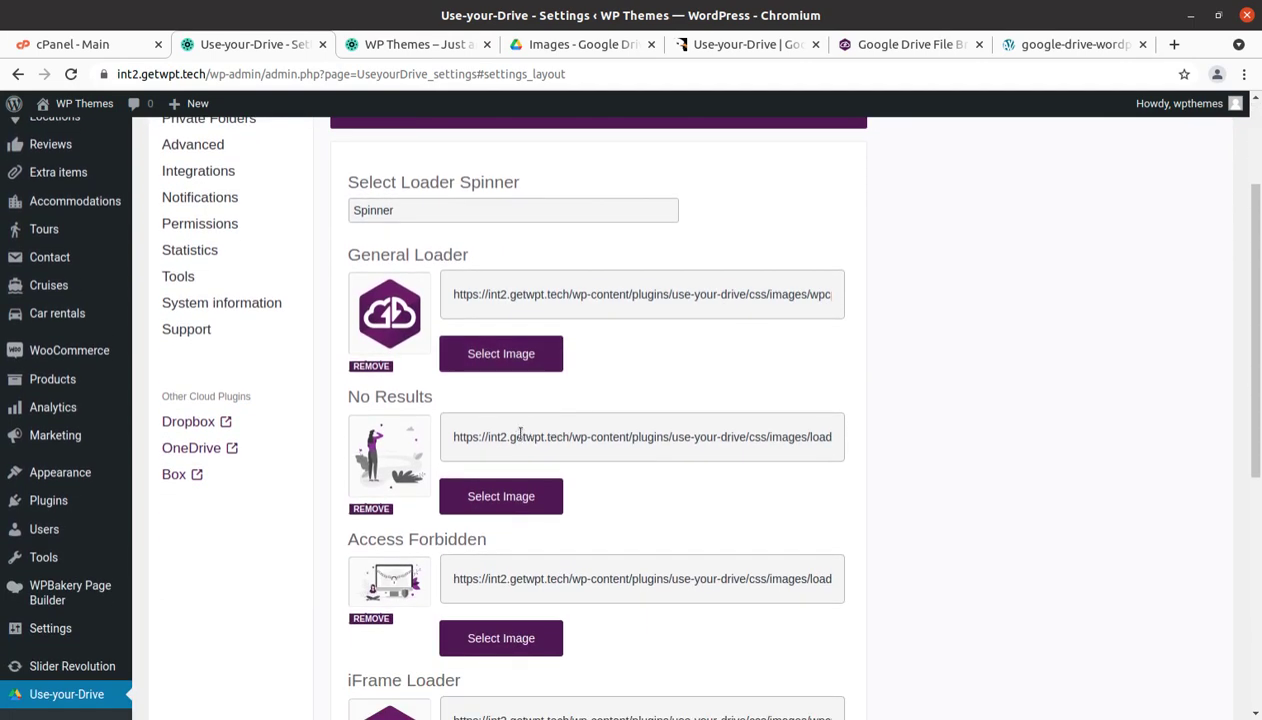
pyautogui.scroll(-2, 512, 432)
pyautogui.scroll(4, 341, 388)
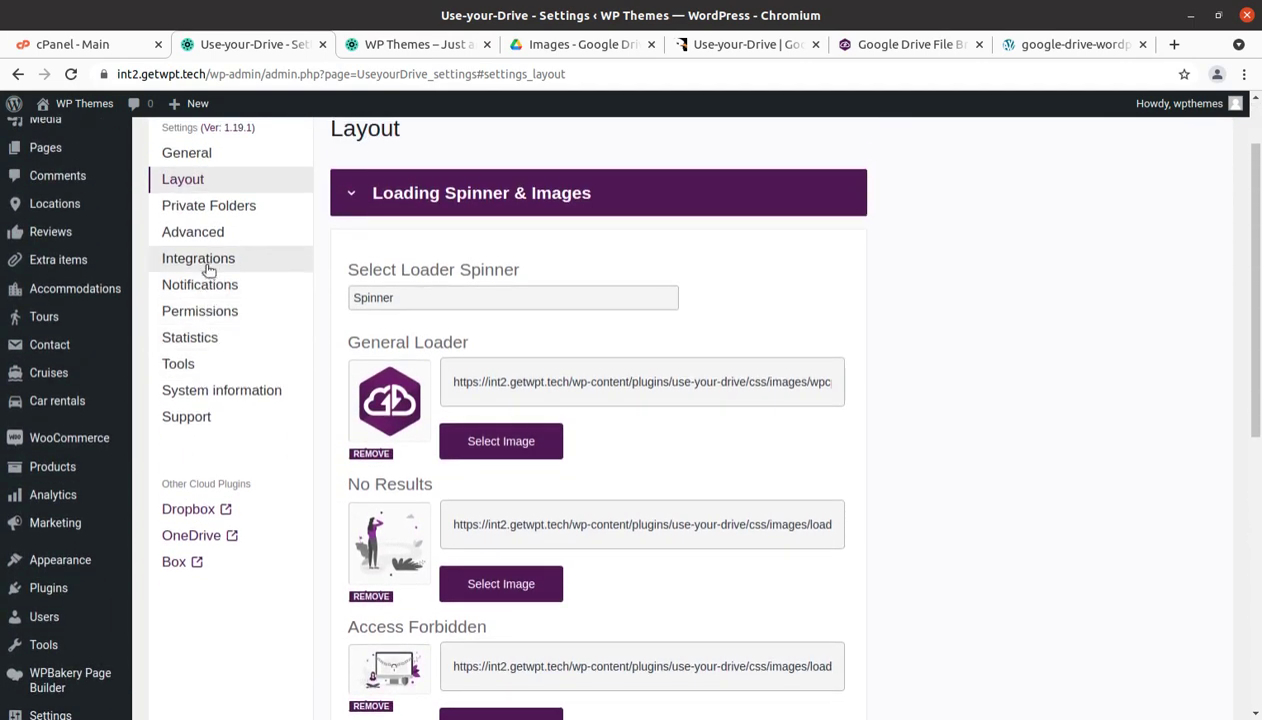
# Review the Private Folders and Advanced sections of the plugin settings.
pyautogui.click(168, 206)
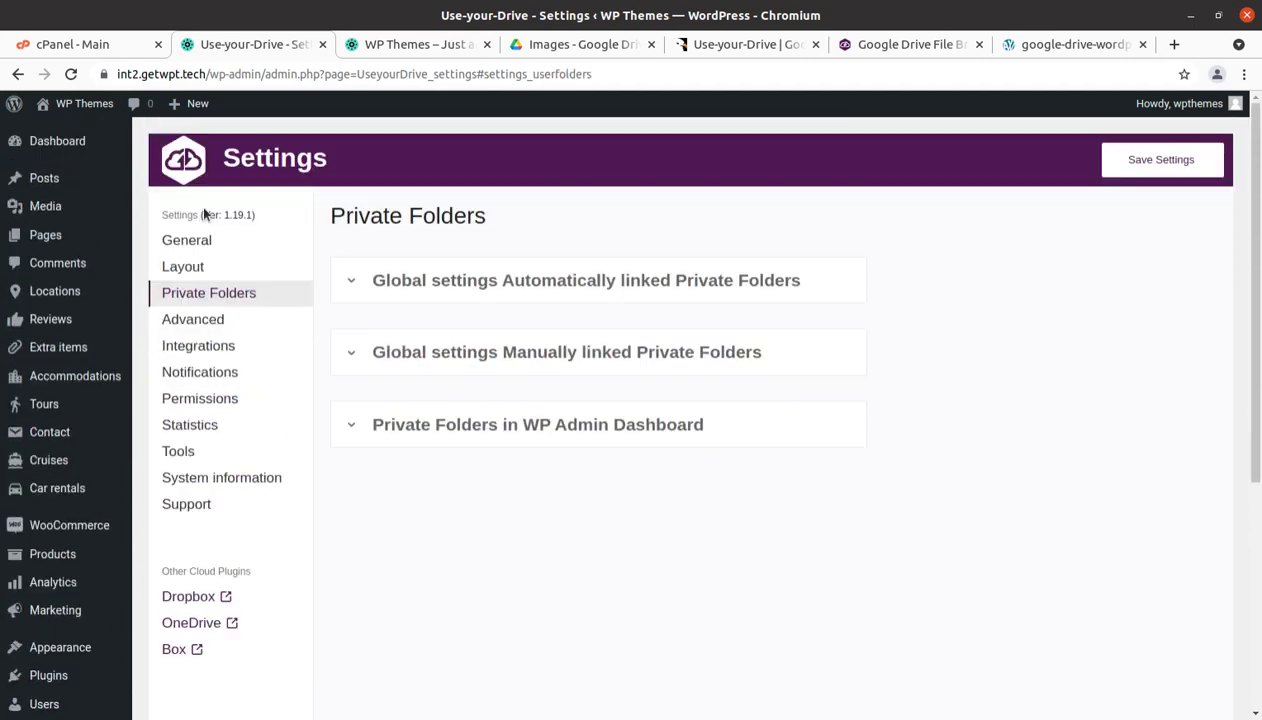
pyautogui.click(188, 320)
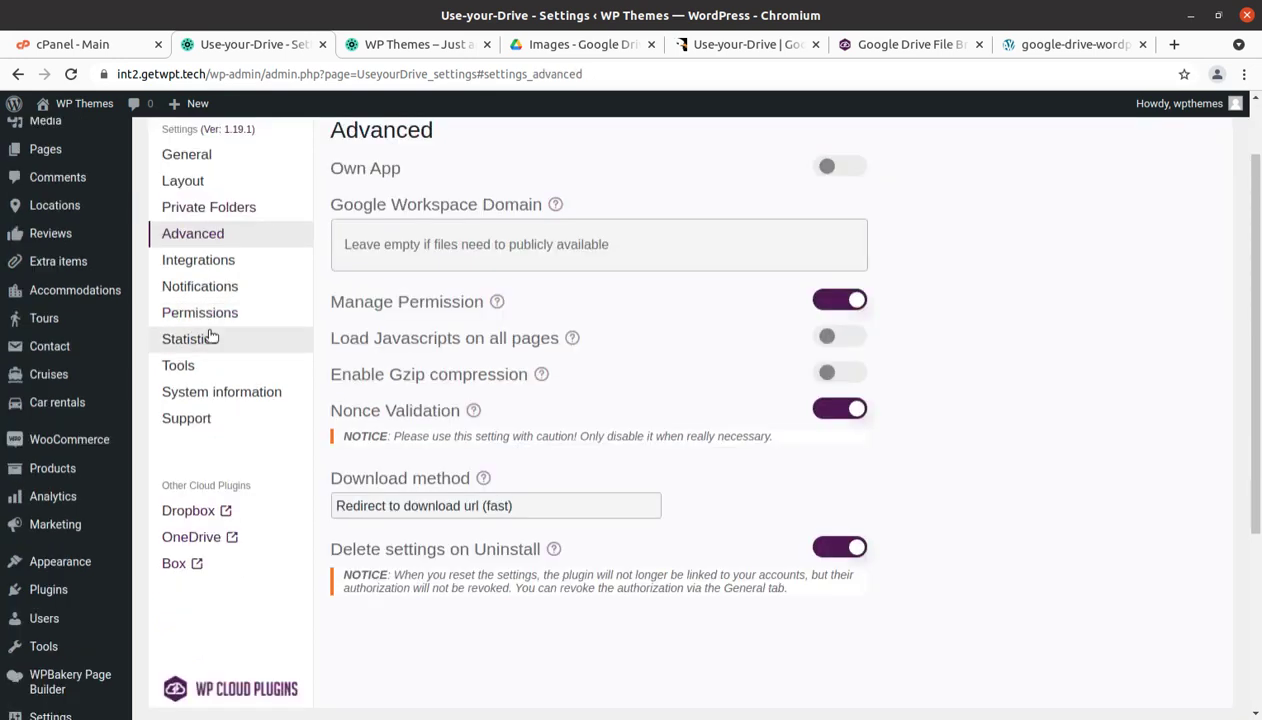
pyautogui.scroll(2, 211, 340)
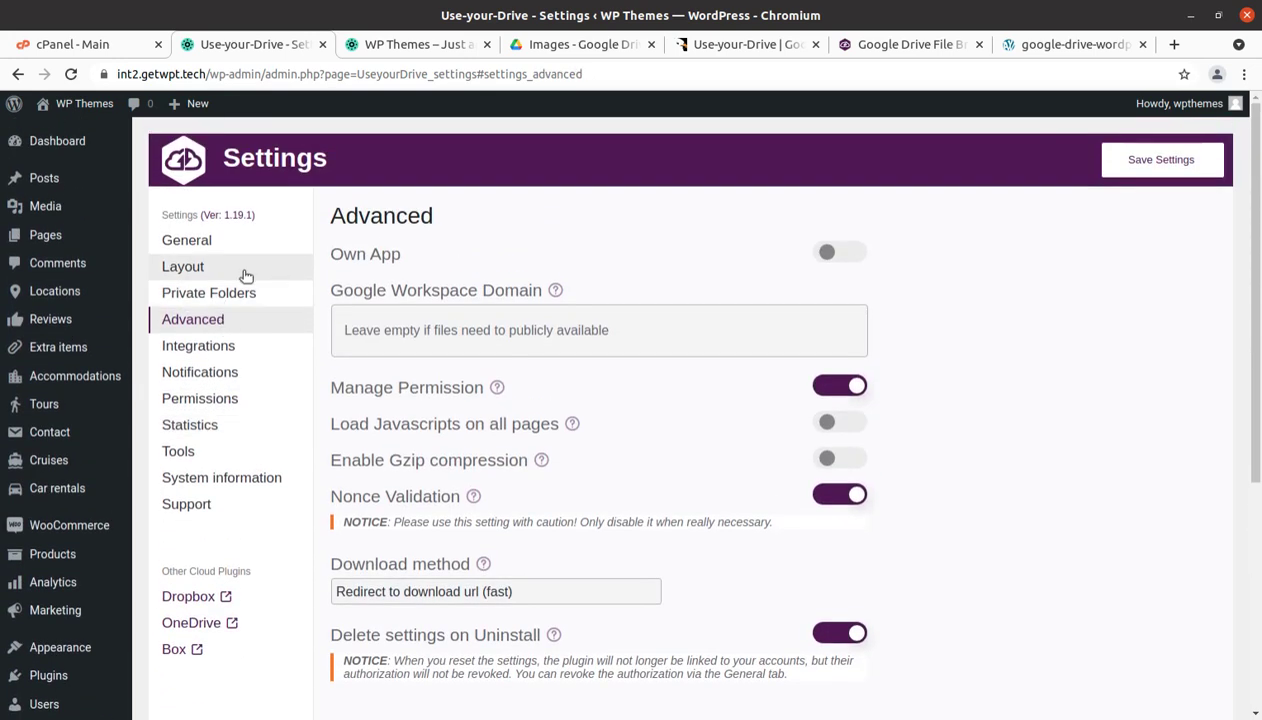
# Switch to Google Drive, look over the folders and files in My Drive, and open the Images folder.
pyautogui.click(601, 48)
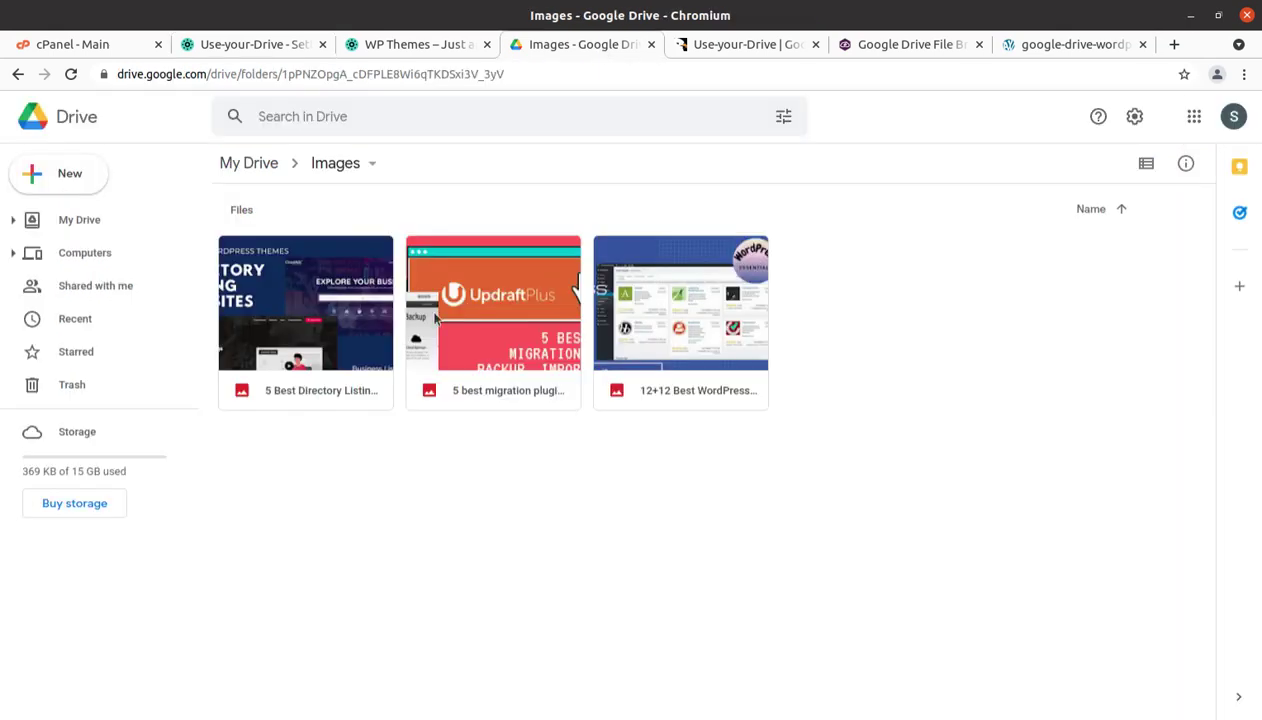
pyautogui.click(250, 166)
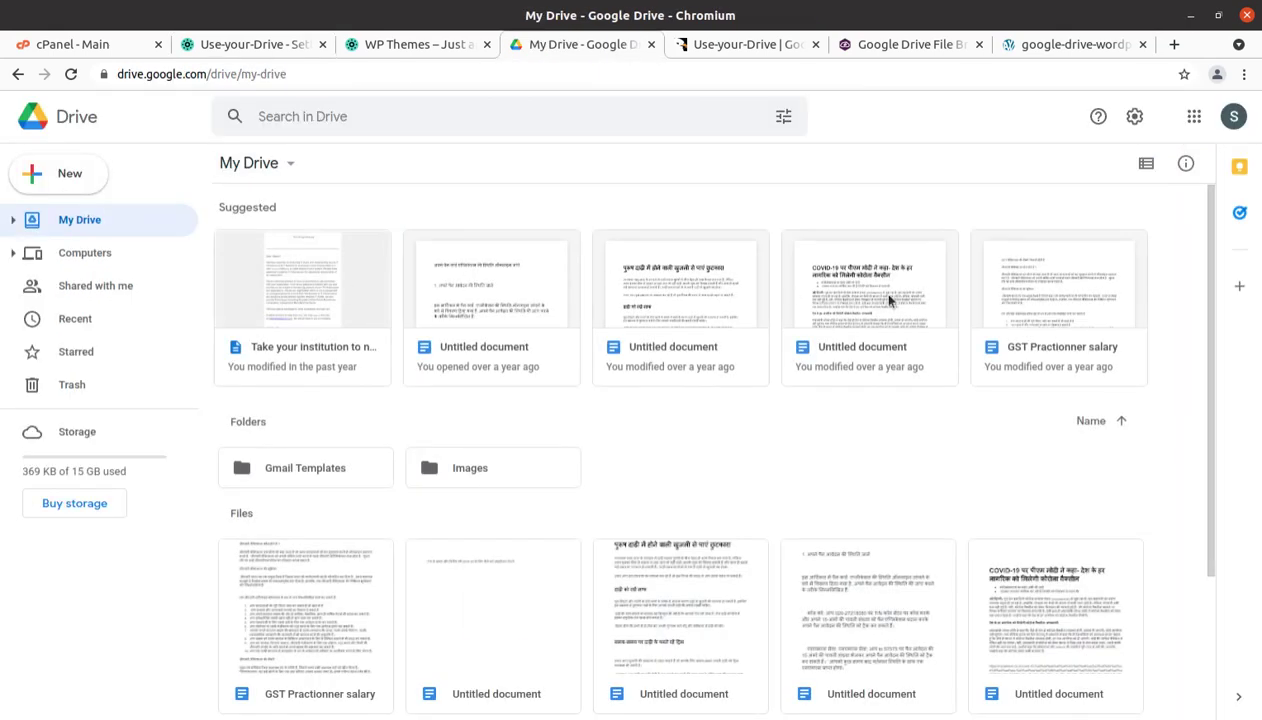
pyautogui.scroll(-2, 888, 300)
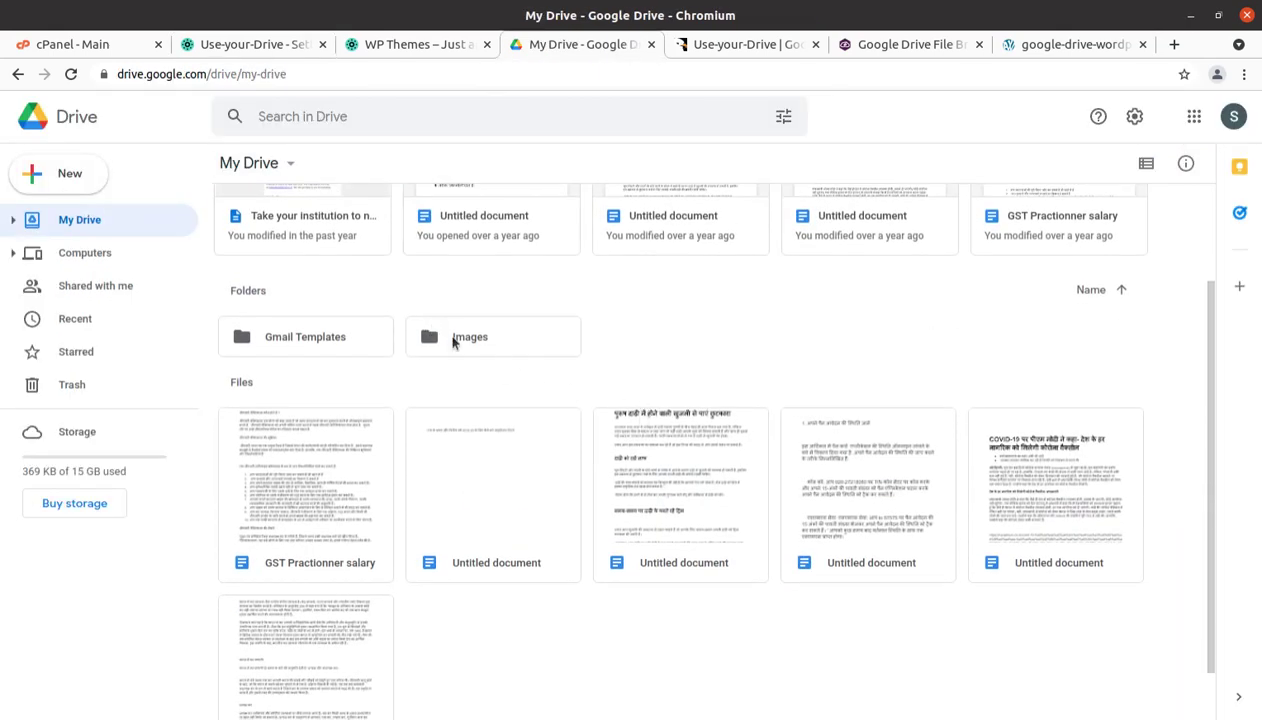
pyautogui.doubleClick(452, 341)
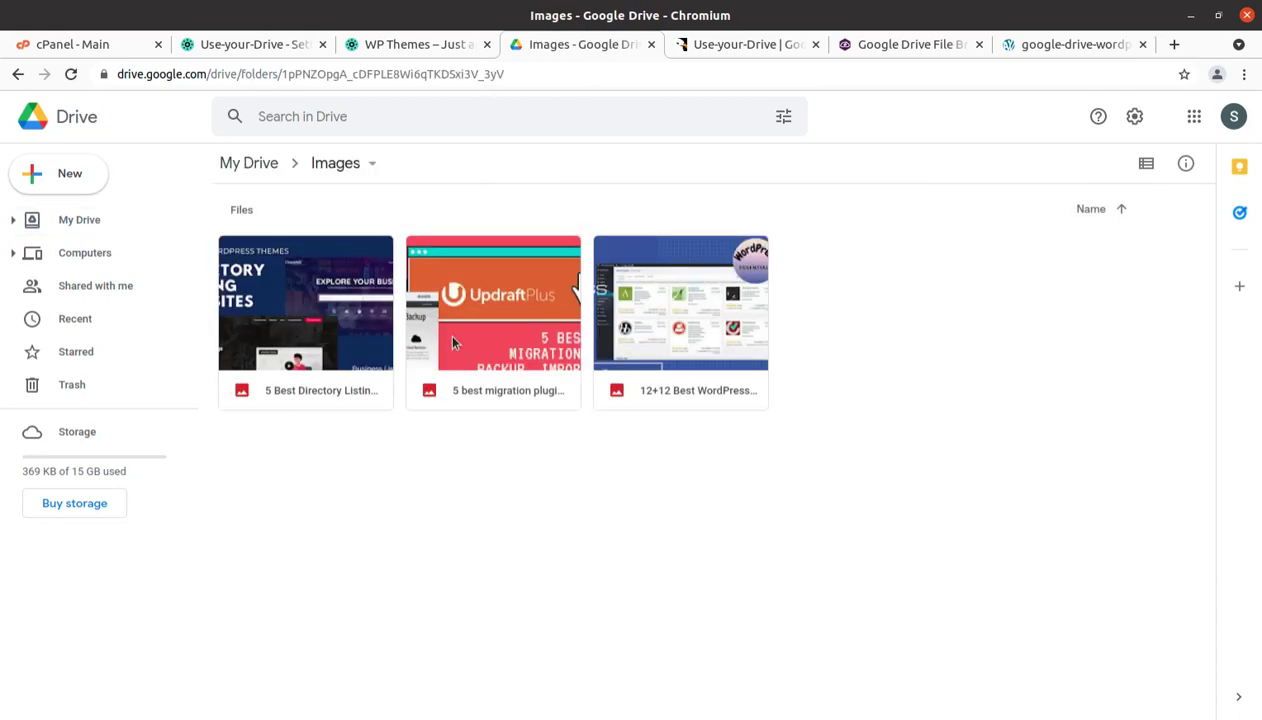
# Check the WP Themes site's front page and return to the Use-your-Drive settings.
pyautogui.click(428, 44)
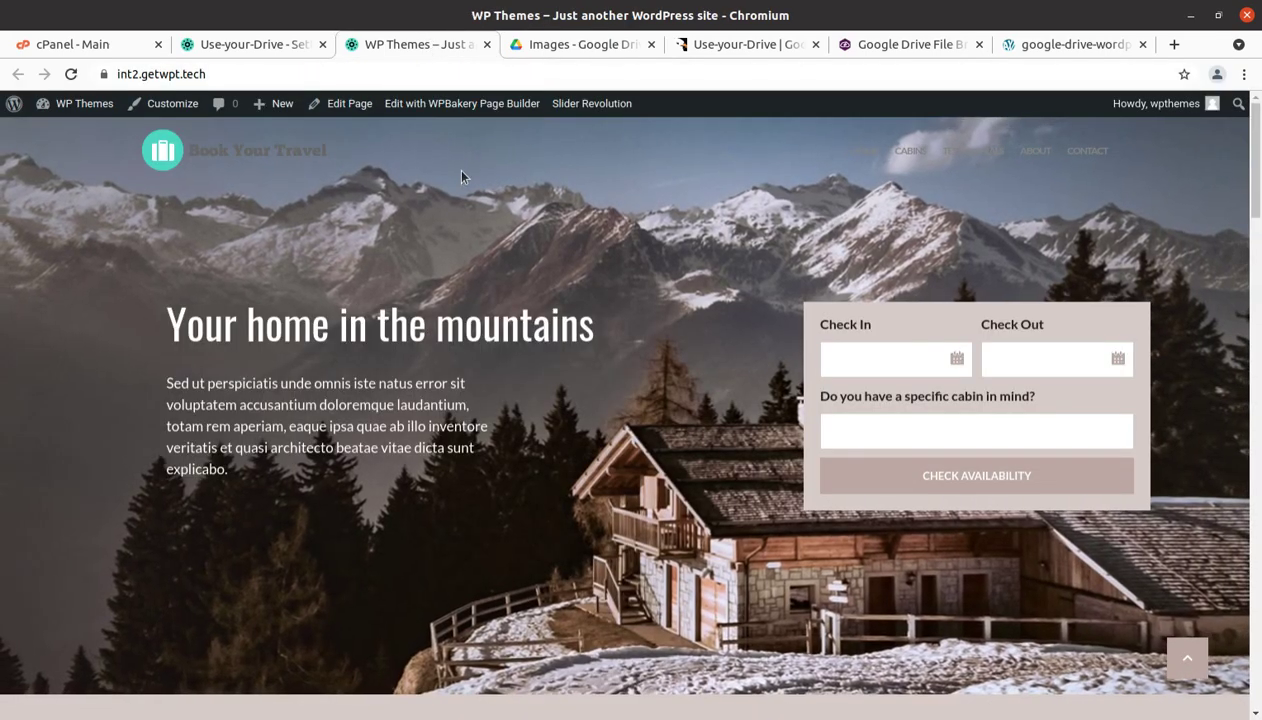
pyautogui.click(255, 44)
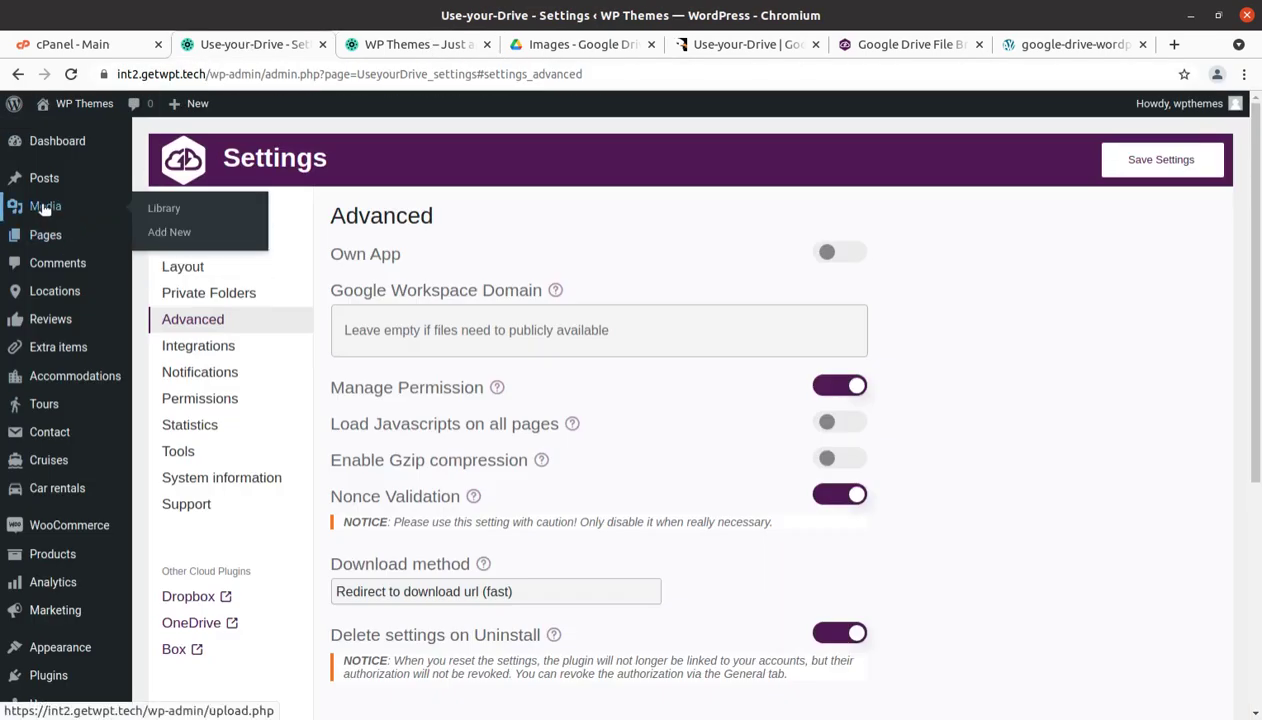
# Create a new WordPress post titled "Google Drive + WordPress".
pyautogui.moveTo(40, 178)
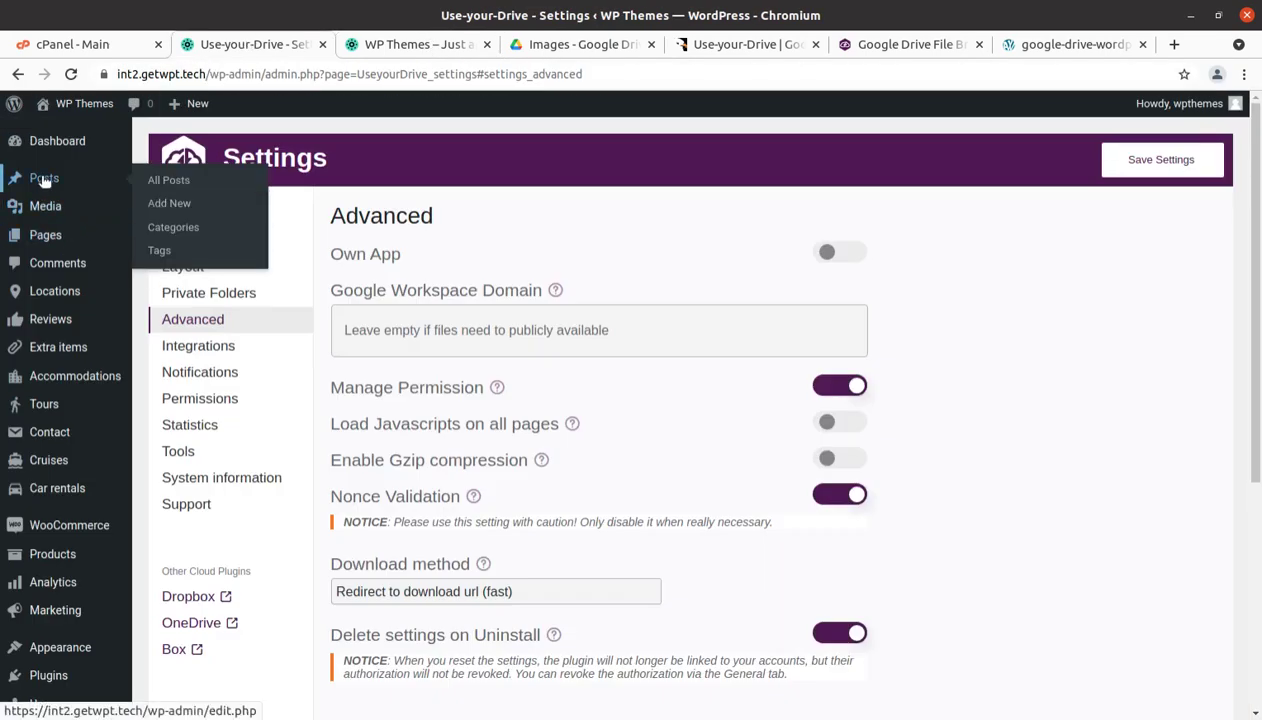
pyautogui.middleClick(163, 202)
pyautogui.click(331, 46)
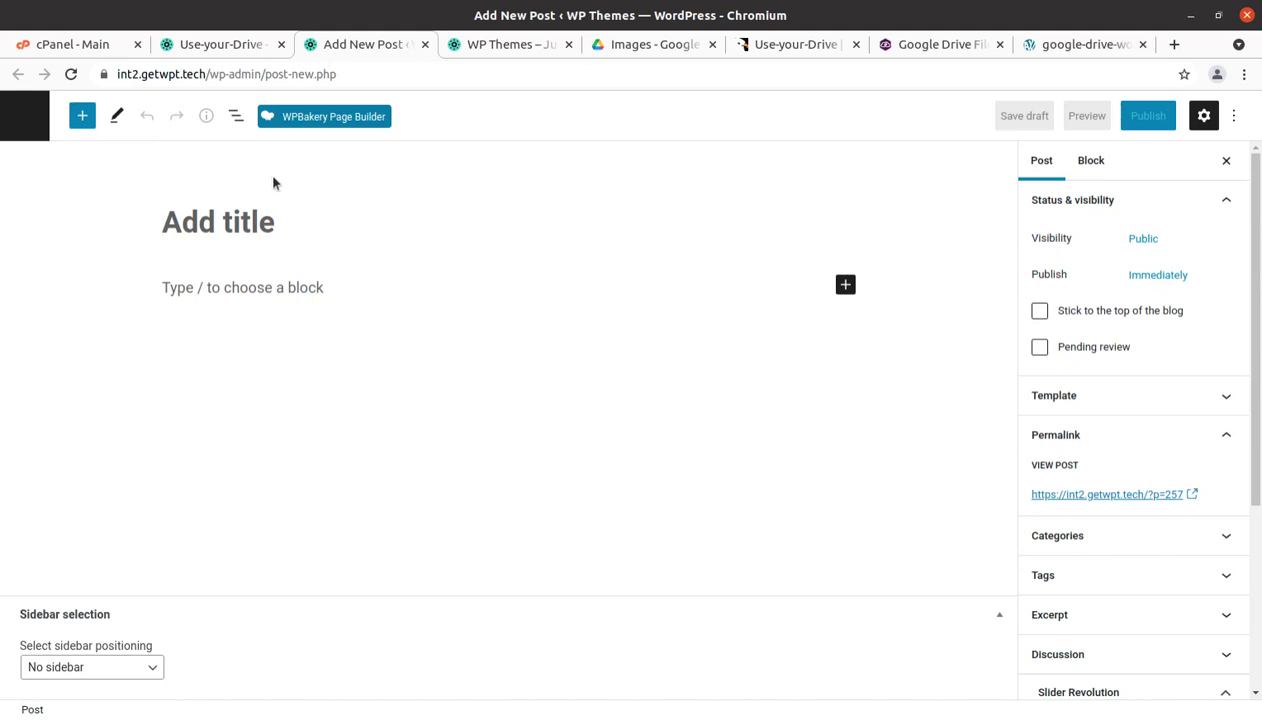
pyautogui.write('Go')
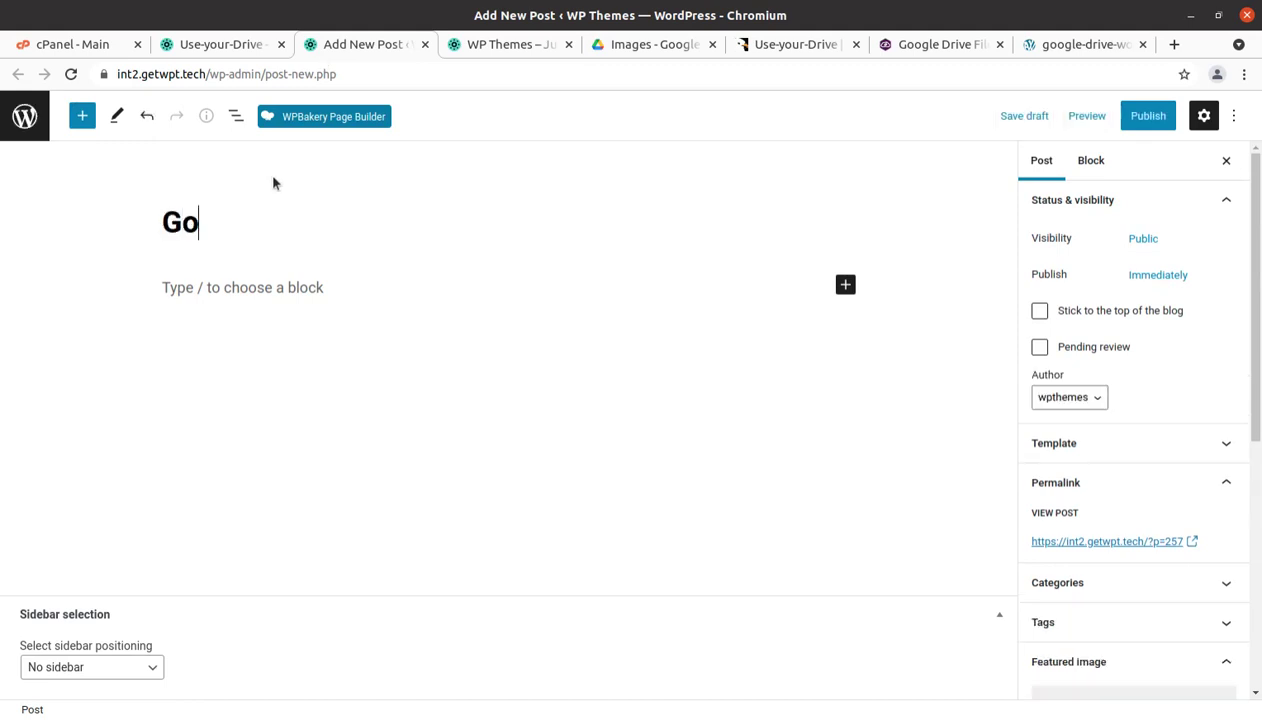
pyautogui.write('ogle Drive')
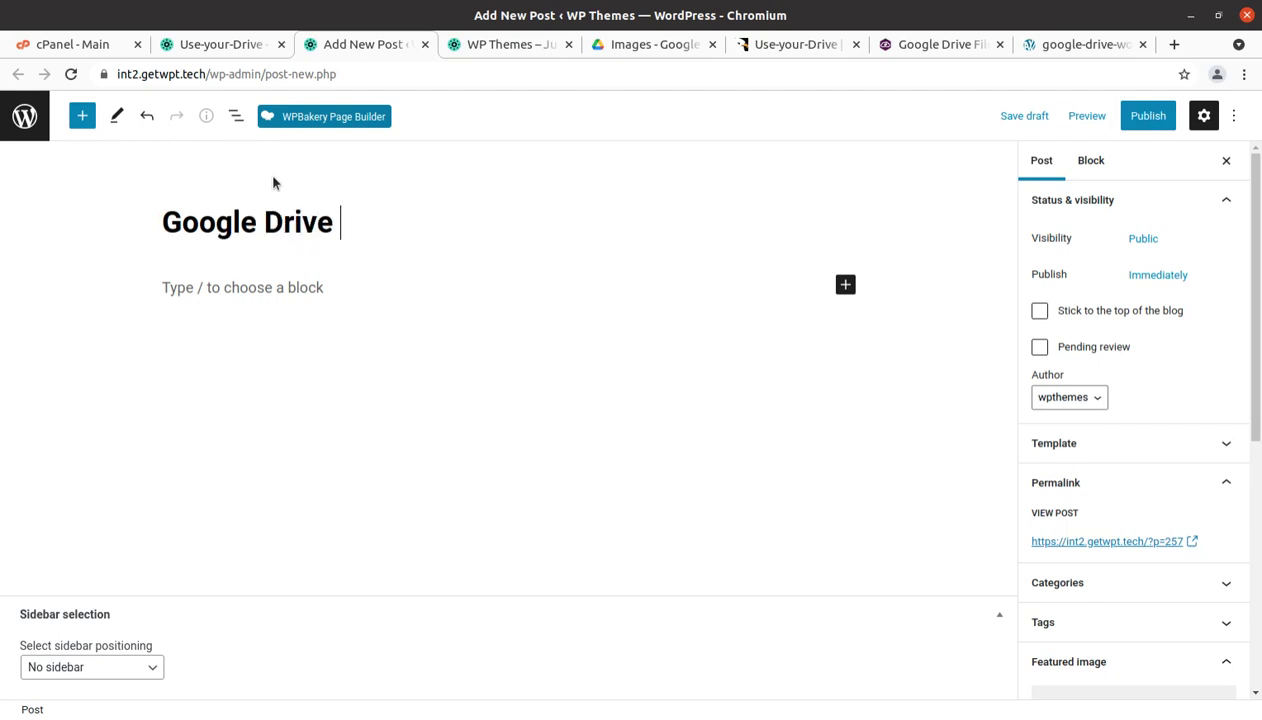
pyautogui.write(' + Wor')
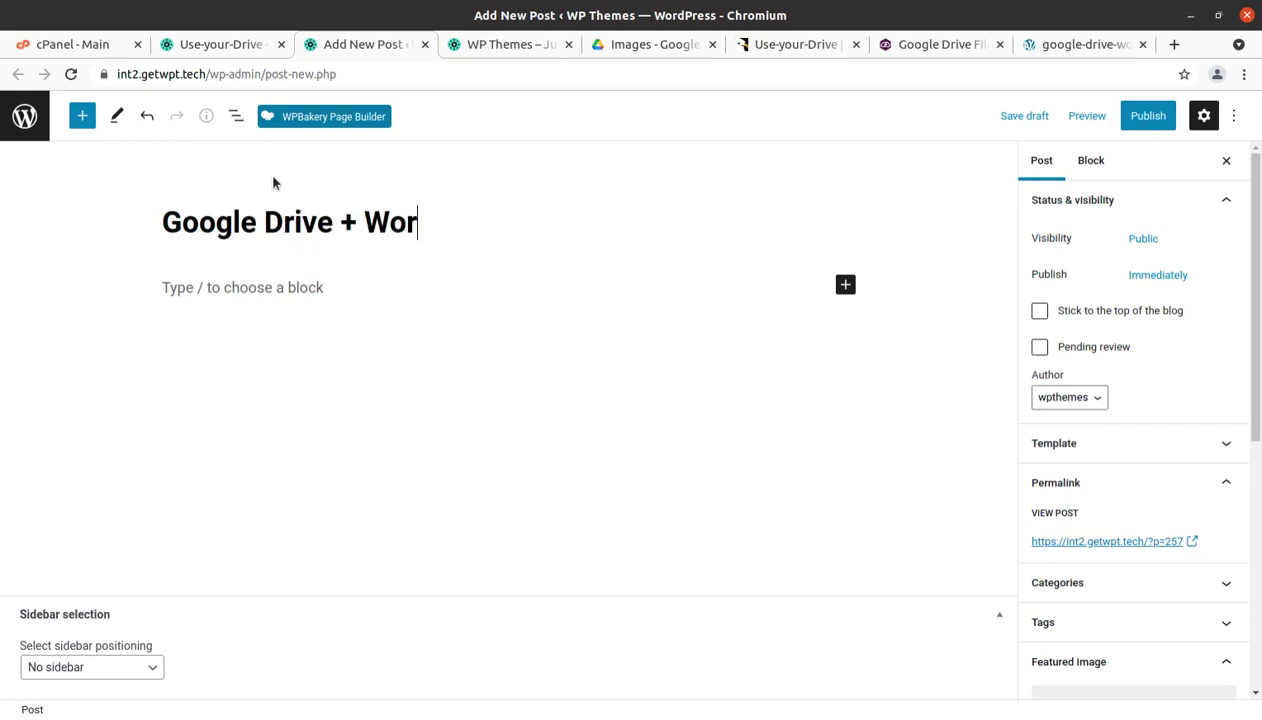
pyautogui.write('dPress')
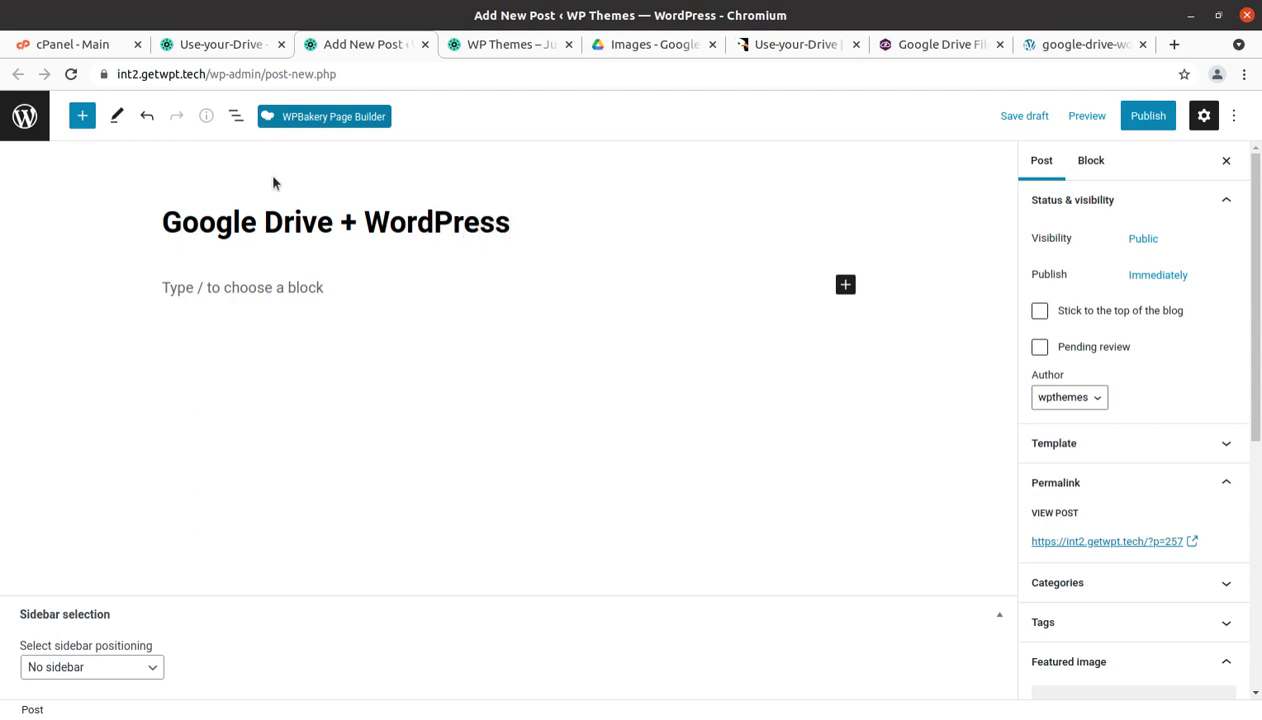
# Insert a Google Drive block below the post title and open its module configuration.
pyautogui.click(272, 283)
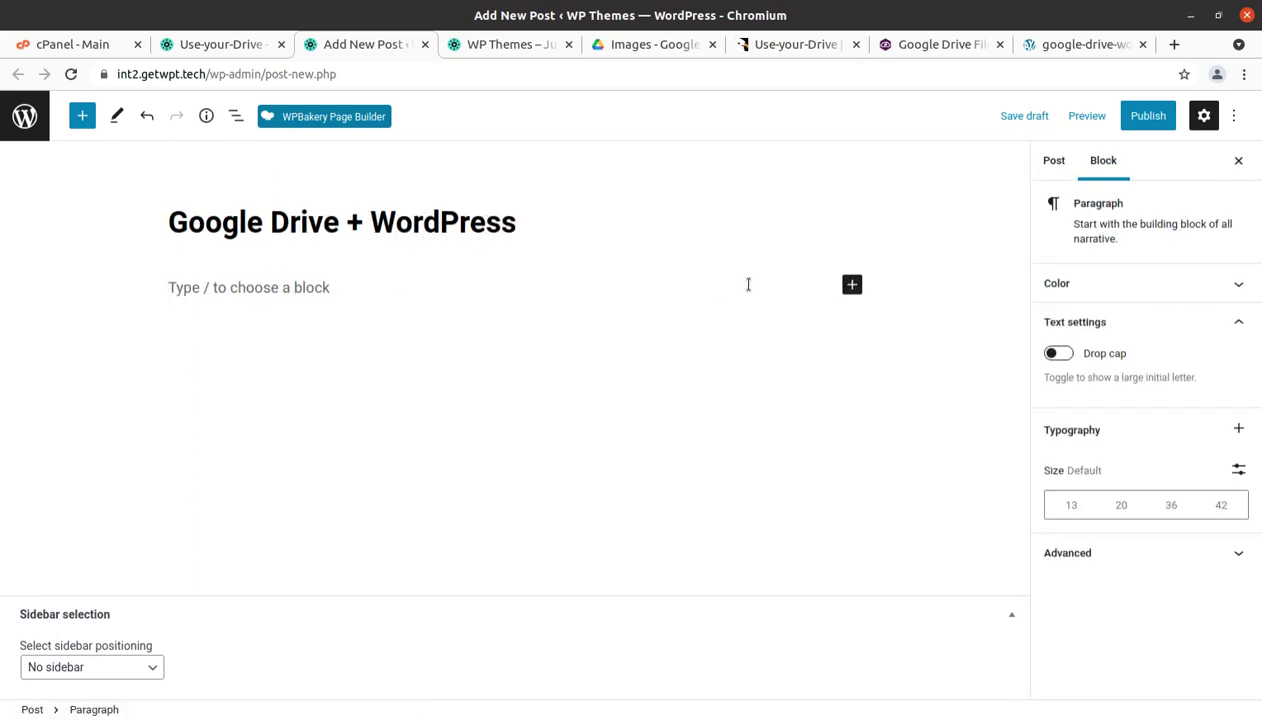
pyautogui.click(853, 287)
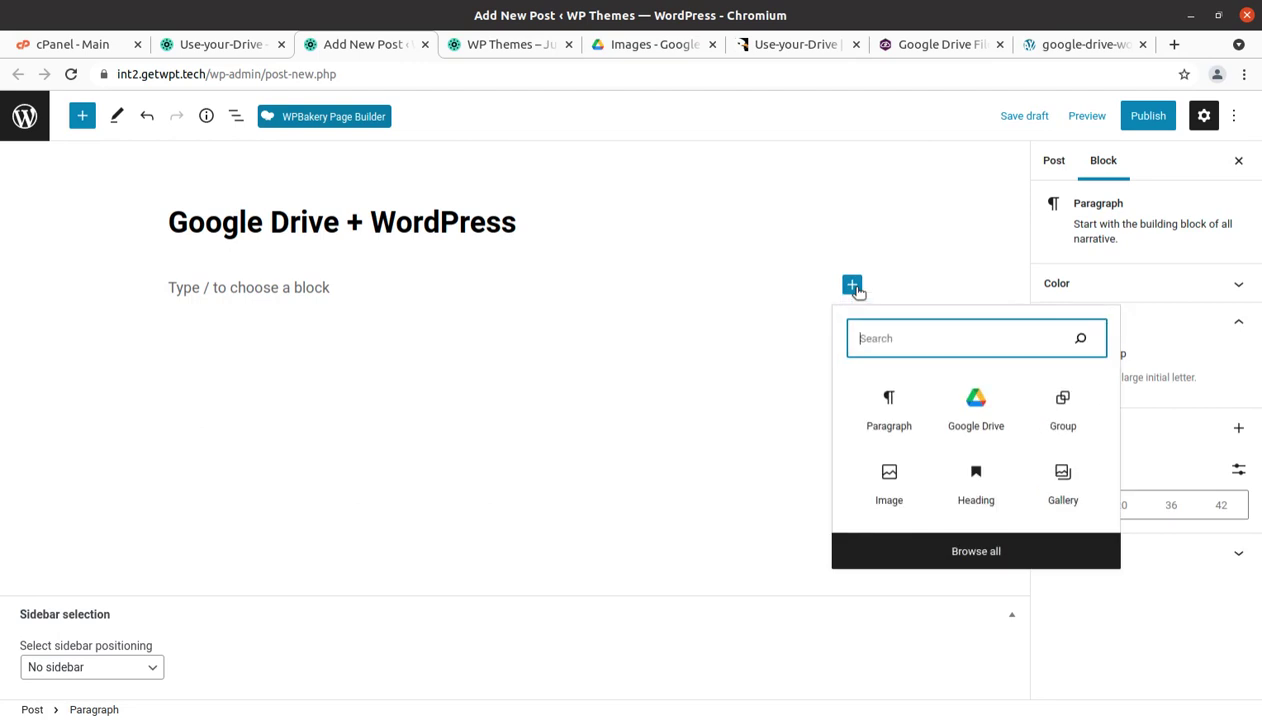
pyautogui.click(976, 410)
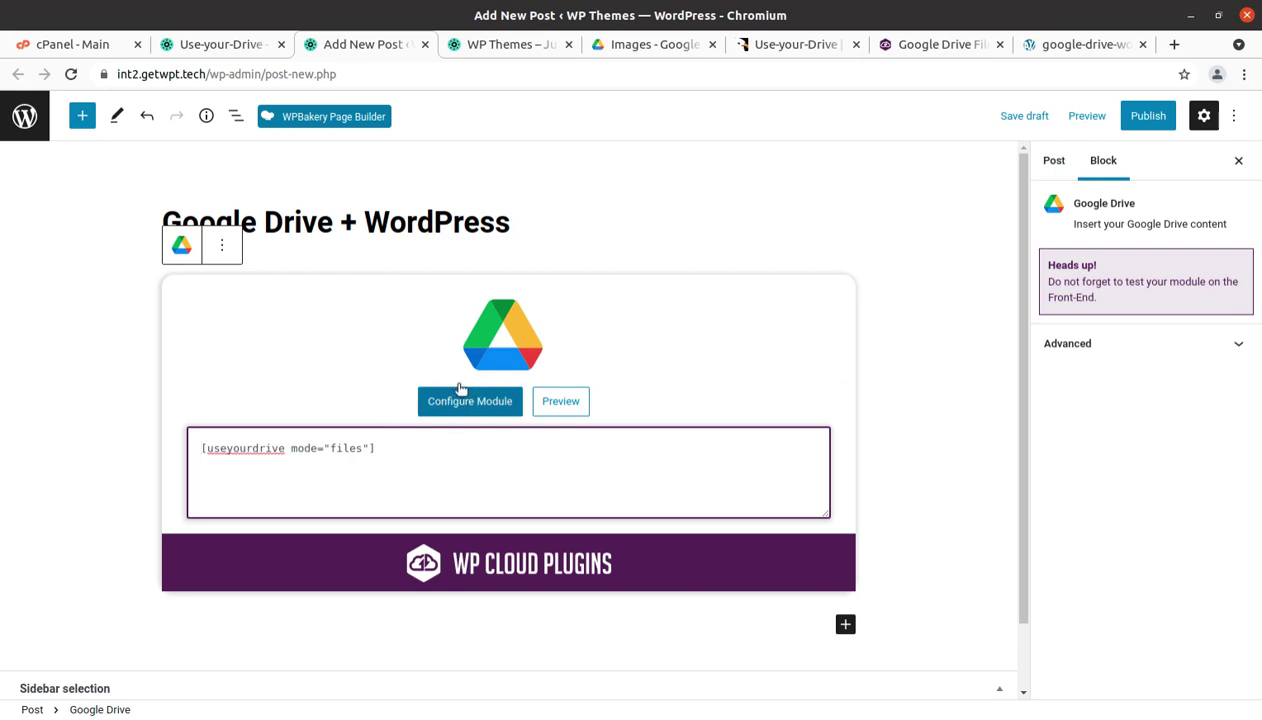
pyautogui.click(471, 410)
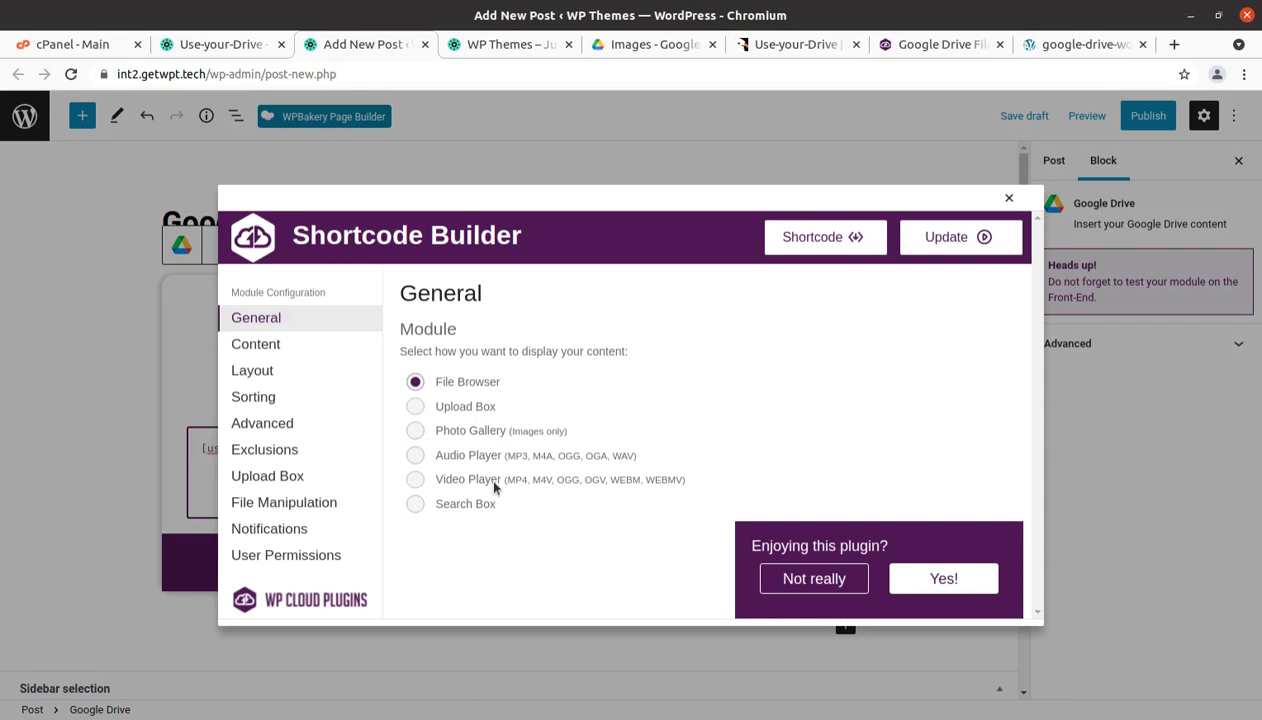
# Look through the module's Content, Layout, Sorting, Advanced, Exclusions and Upload Box sections in the Shortcode Builder.
pyautogui.click(271, 344)
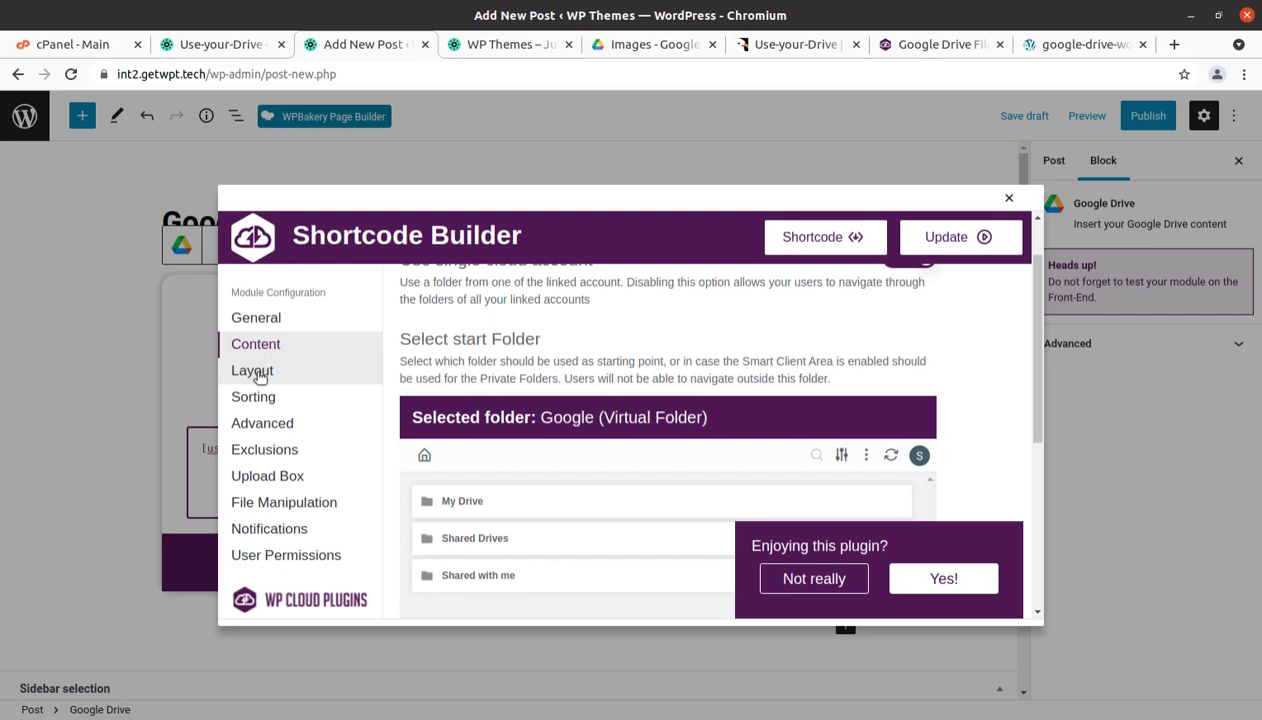
pyautogui.click(255, 371)
pyautogui.click(250, 400)
pyautogui.click(250, 424)
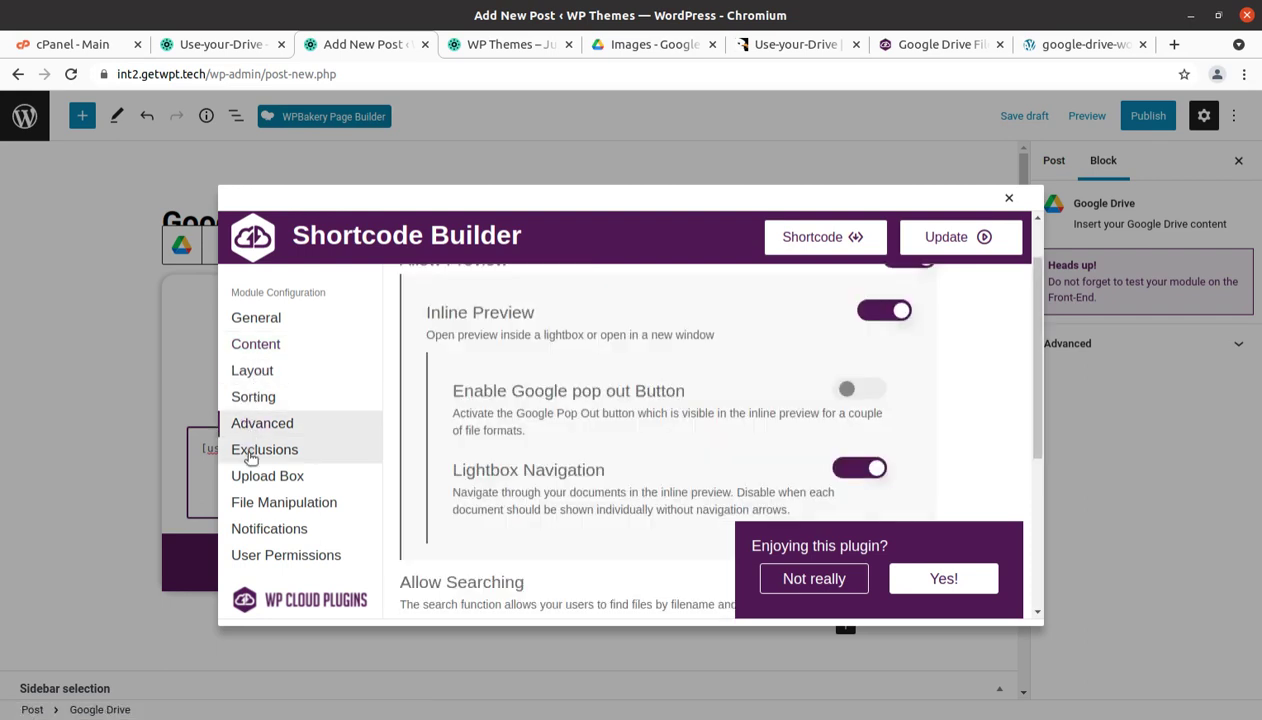
pyautogui.click(250, 455)
pyautogui.click(250, 478)
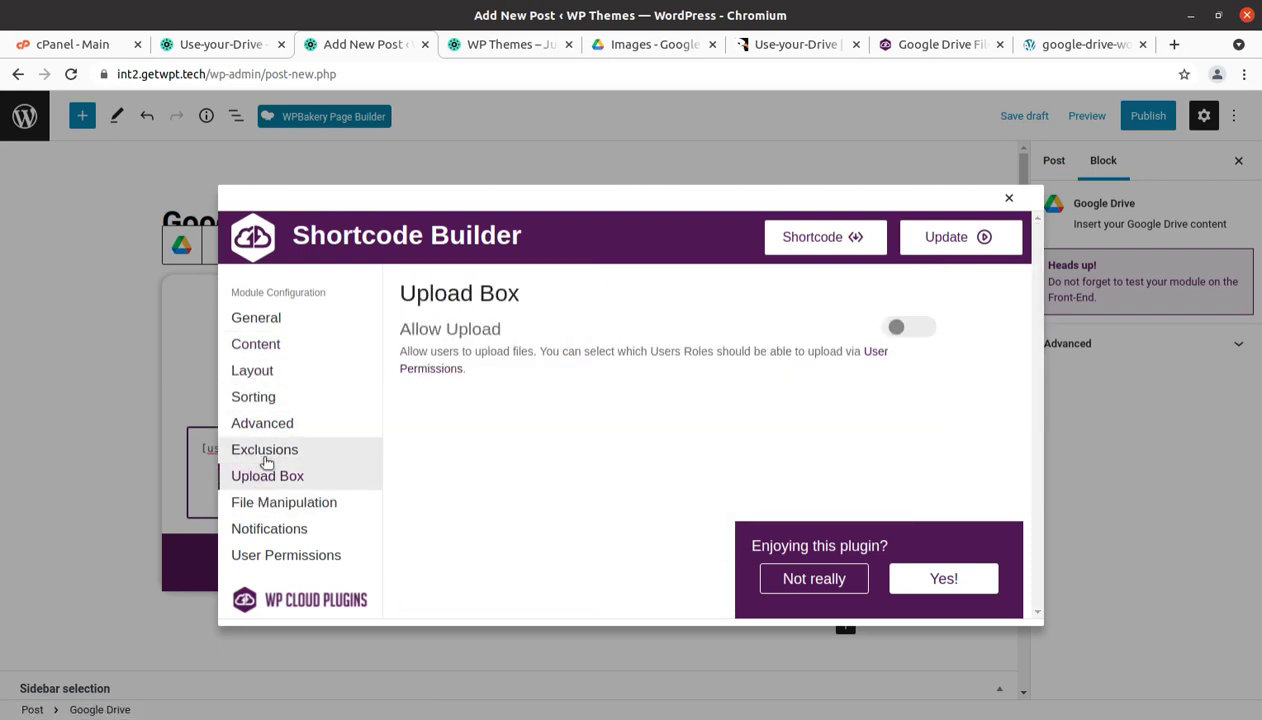
pyautogui.click(266, 458)
pyautogui.scroll(-1, 470, 412)
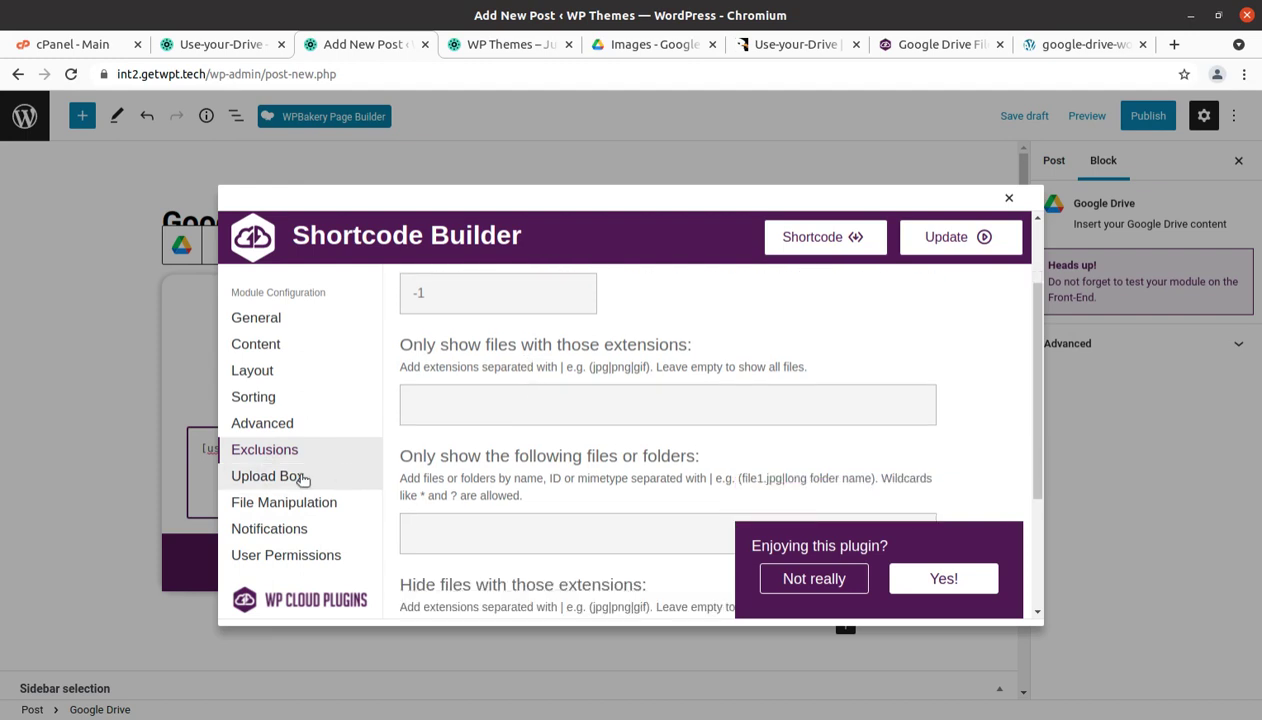
pyautogui.click(303, 481)
# Review the module's File Manipulation options, answering Yes to the plugin feedback question and declining to write a review.
pyautogui.click(291, 502)
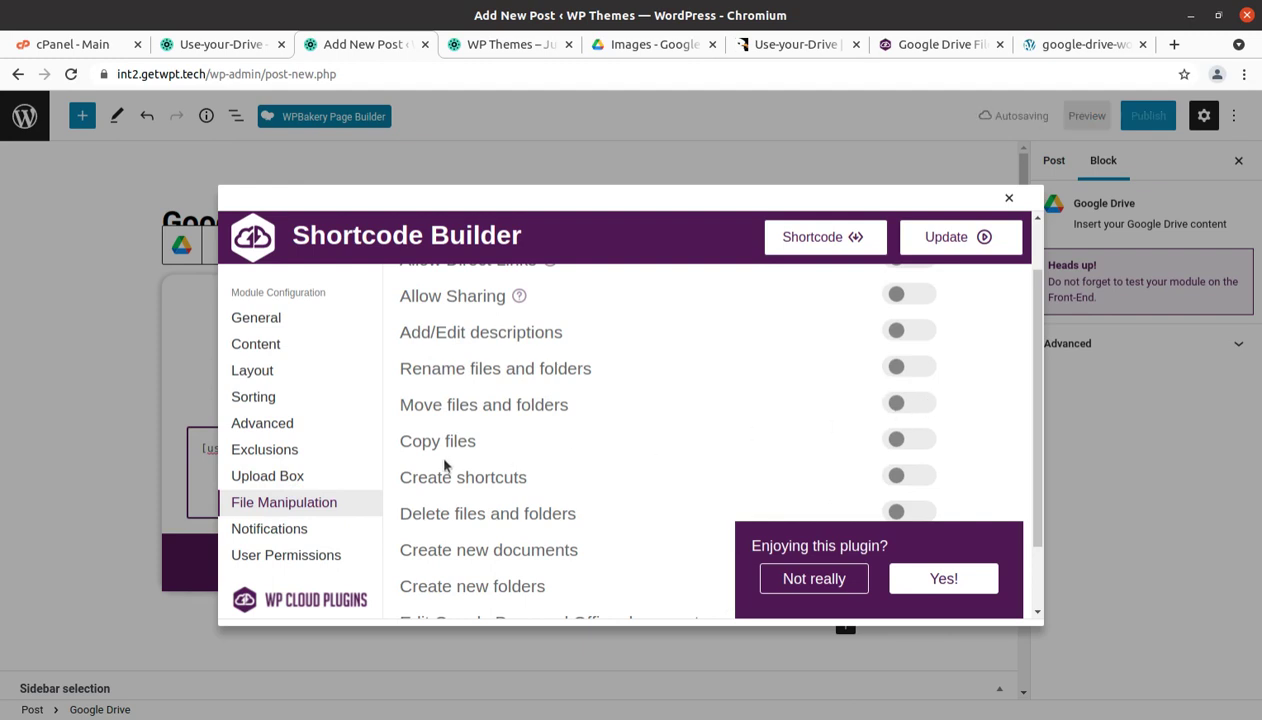
pyautogui.scroll(1, 560, 484)
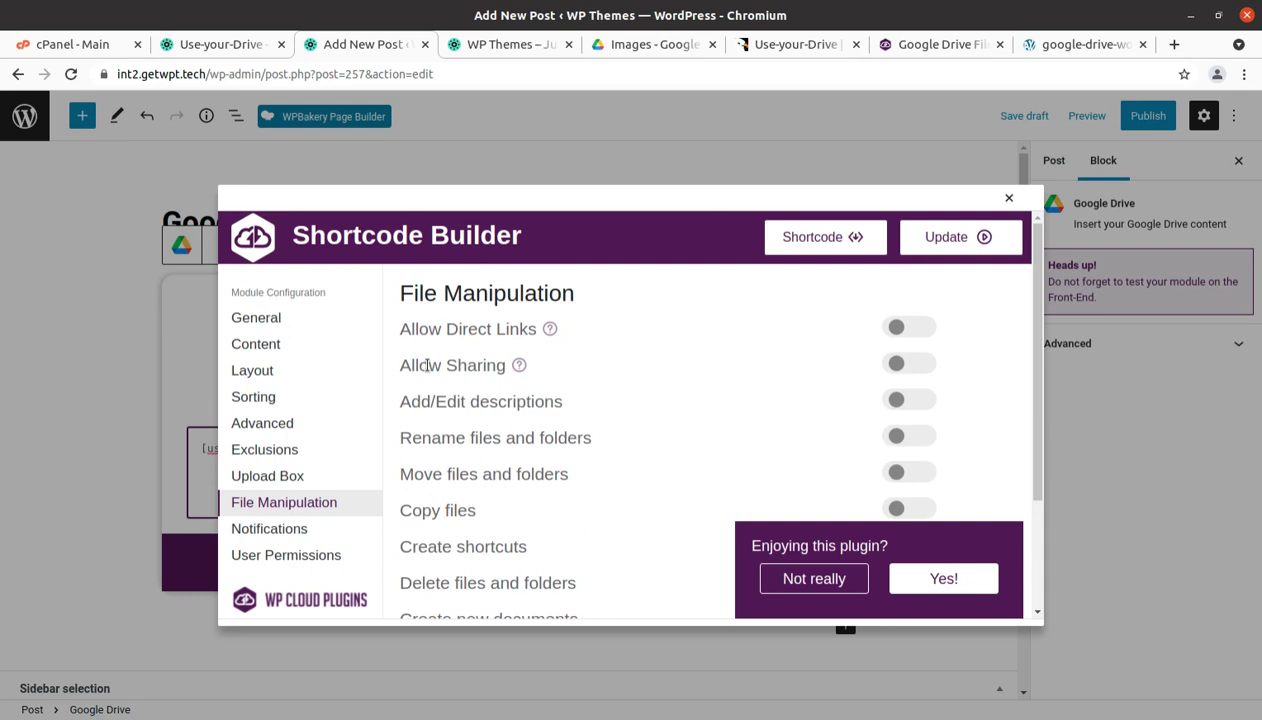
pyautogui.scroll(-1, 427, 366)
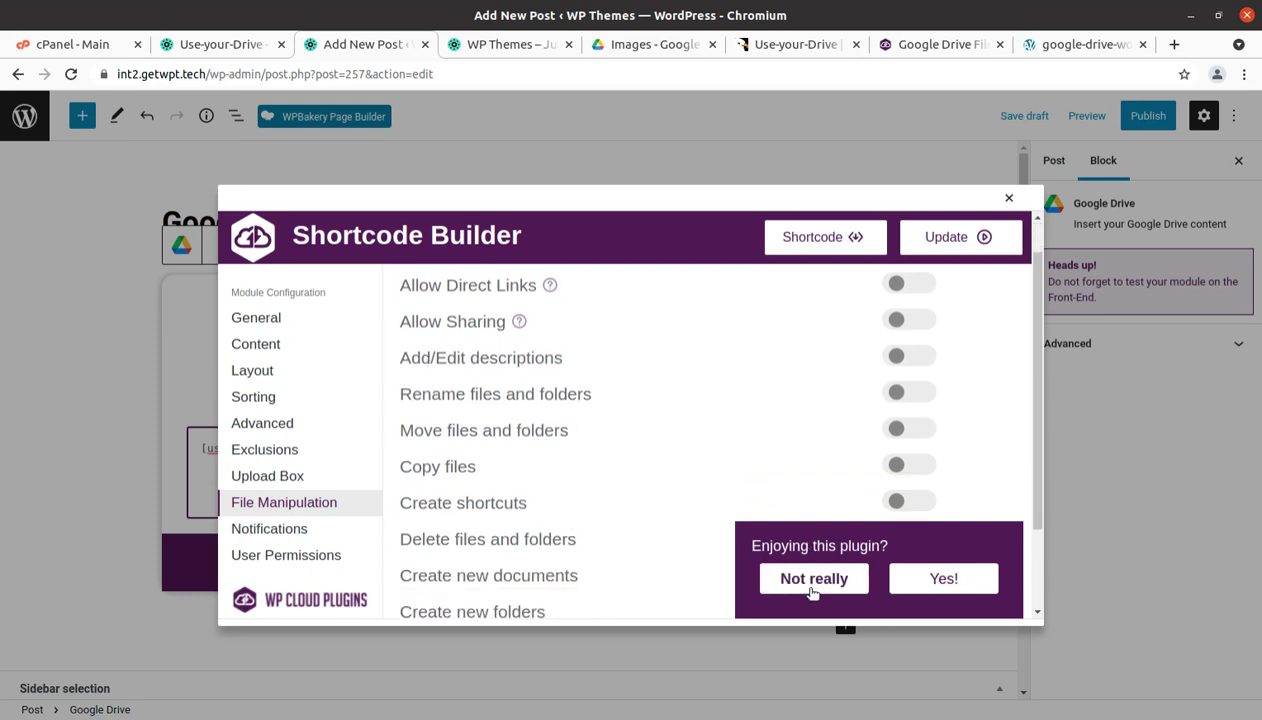
pyautogui.click(905, 583)
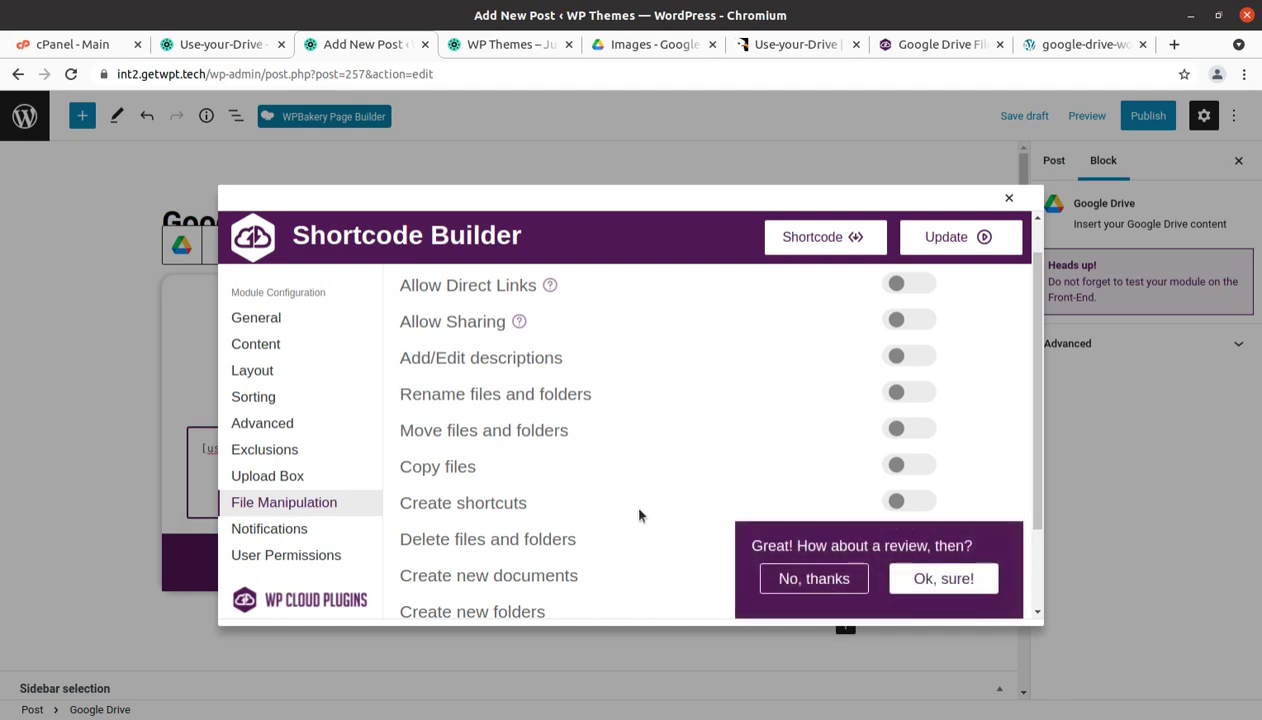
pyautogui.click(816, 578)
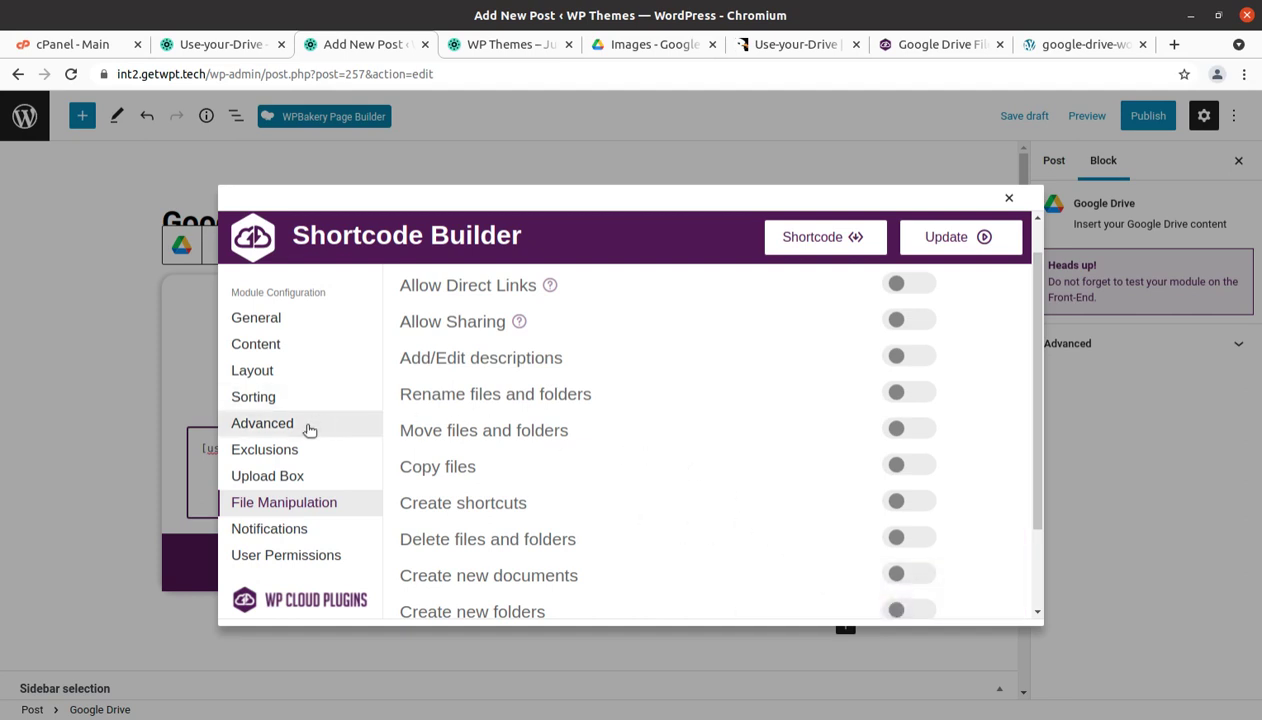
pyautogui.scroll(1, 310, 430)
pyautogui.scroll(-2, 282, 505)
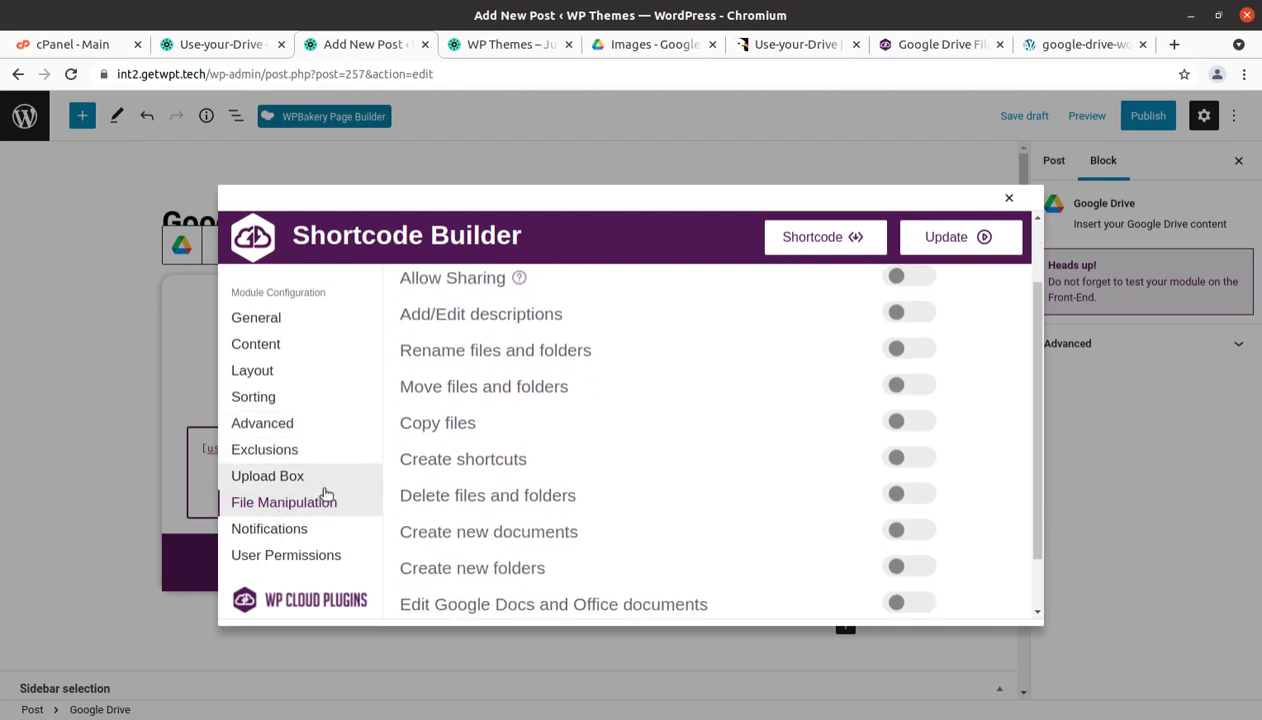
# Open User Permissions and examine who can see the module and who can preview its files.
pyautogui.click(283, 563)
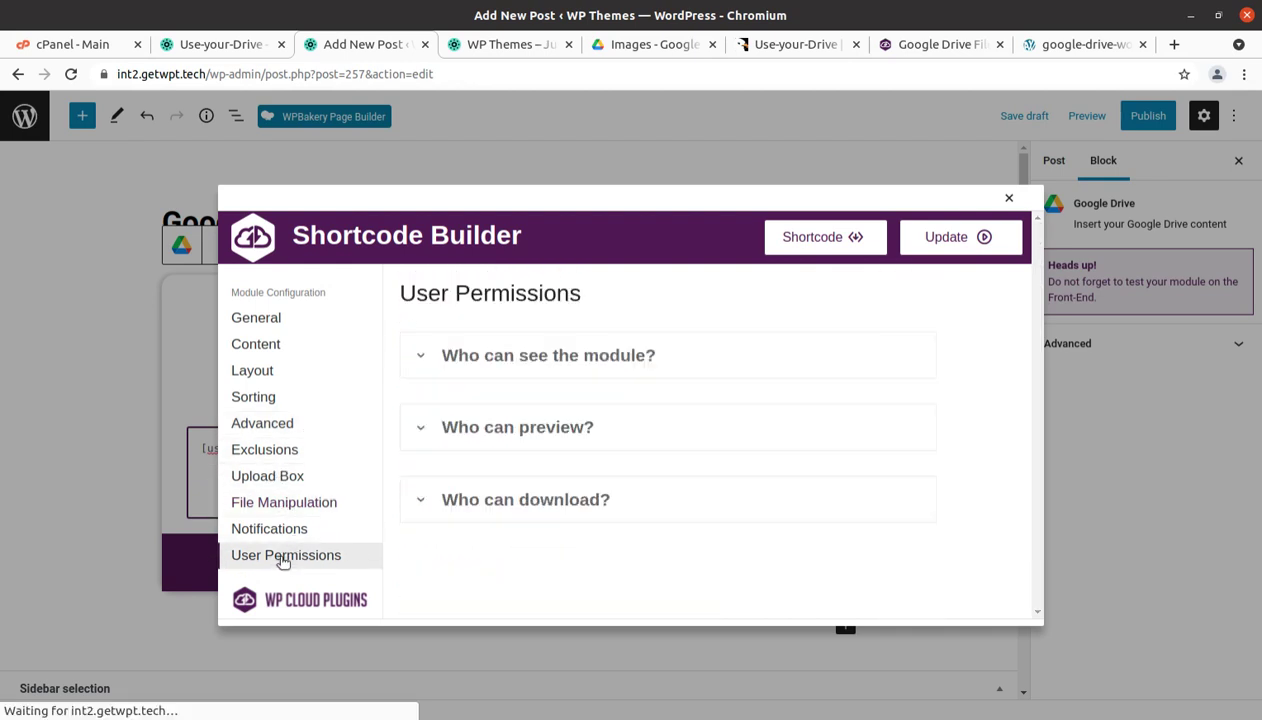
pyautogui.click(425, 370)
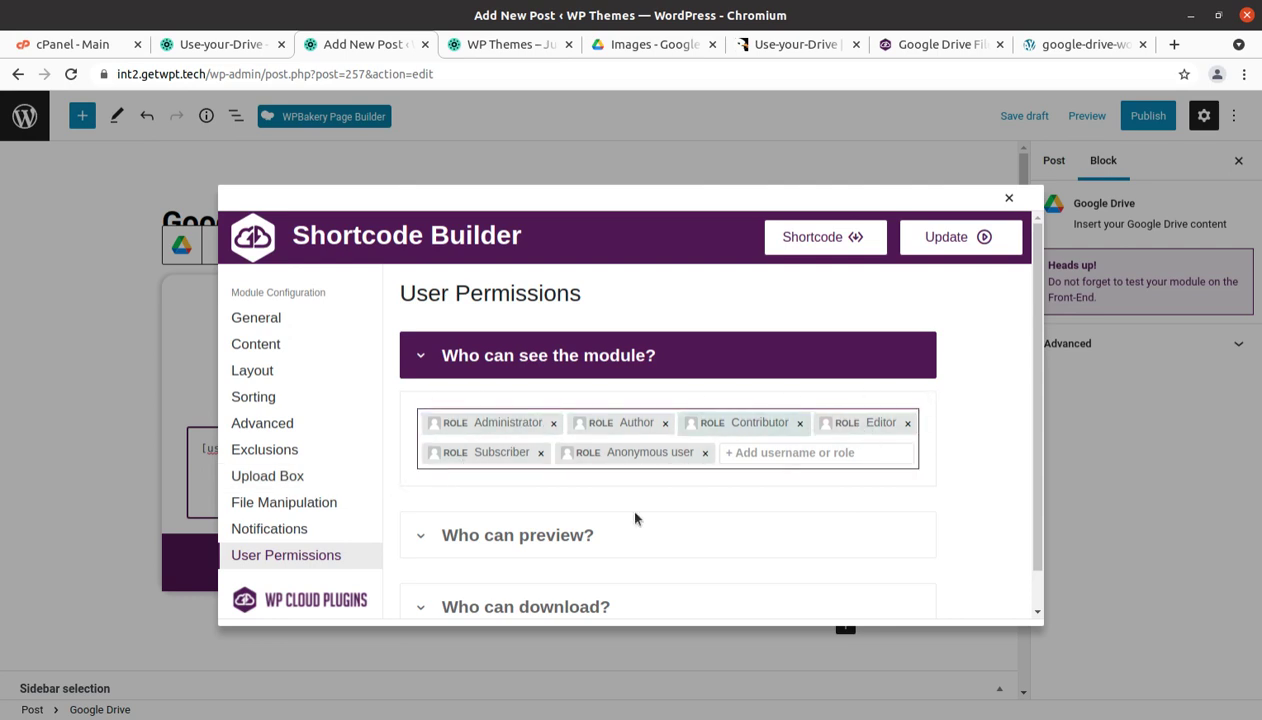
pyautogui.click(509, 540)
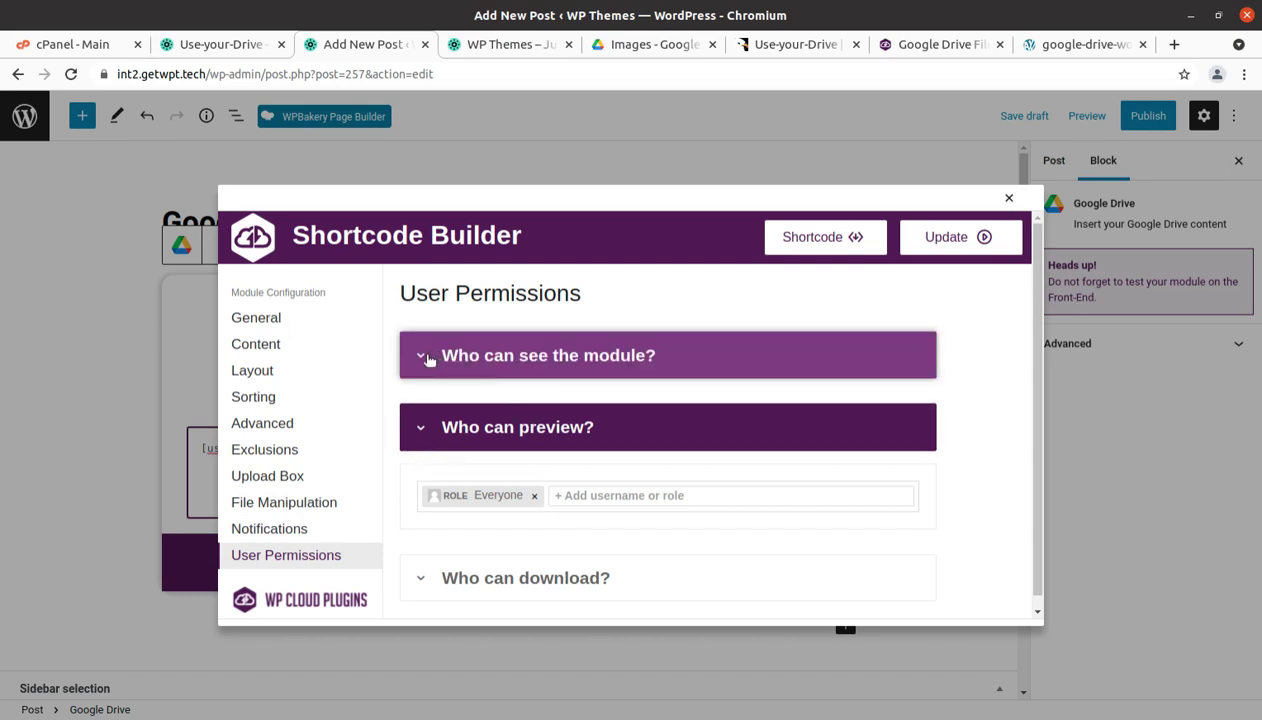
# Browse the user roles offered for the preview permission, and close the list without adding one.
pyautogui.click(591, 498)
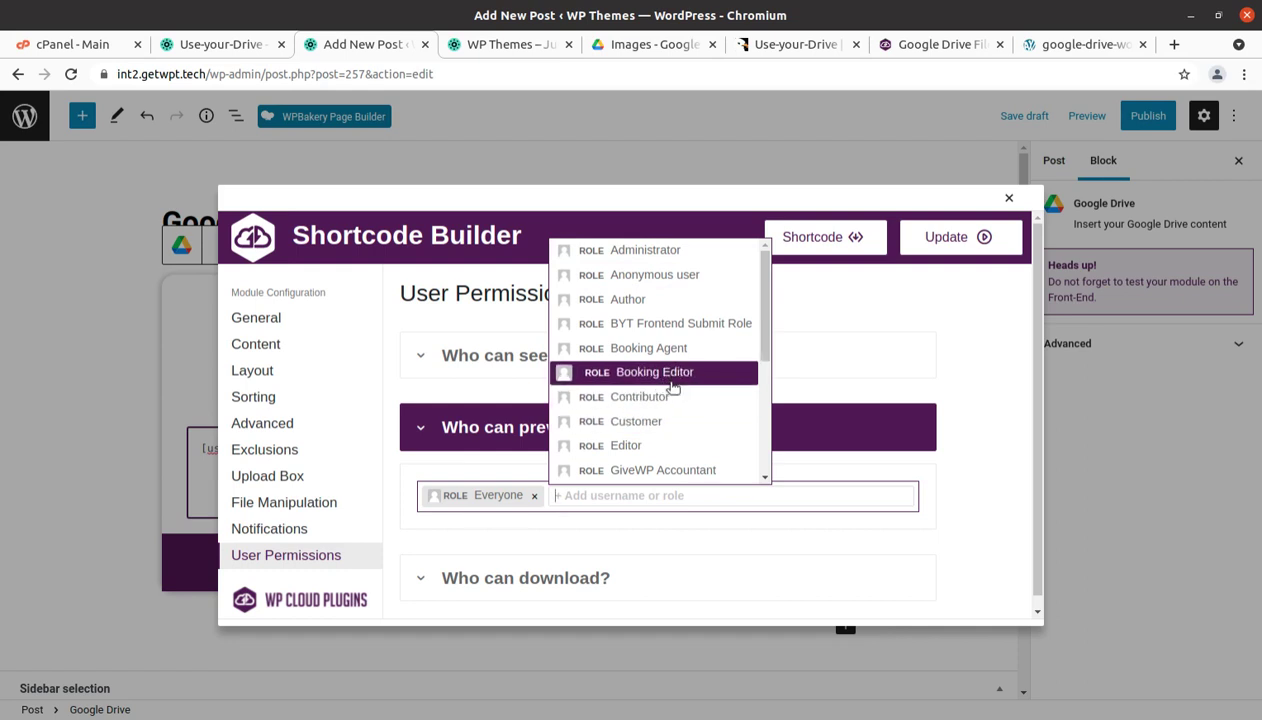
pyautogui.scroll(-3, 664, 384)
pyautogui.scroll(3, 670, 399)
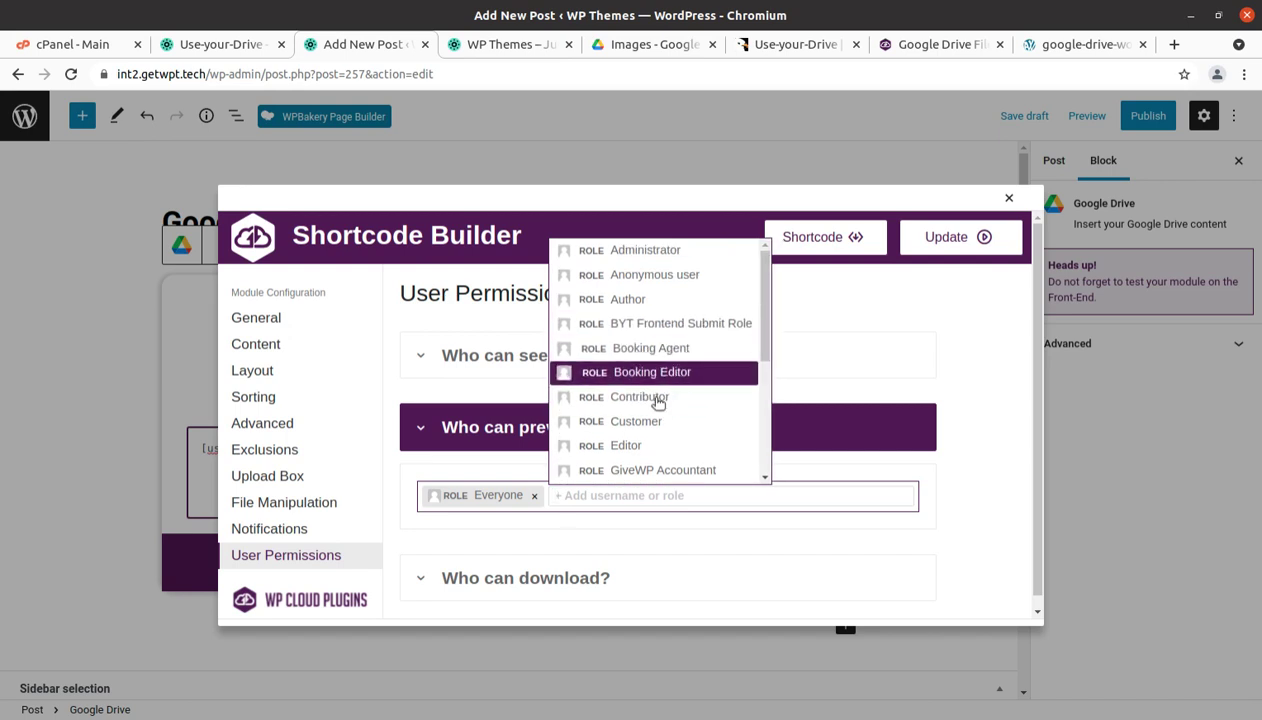
pyautogui.scroll(-1, 645, 402)
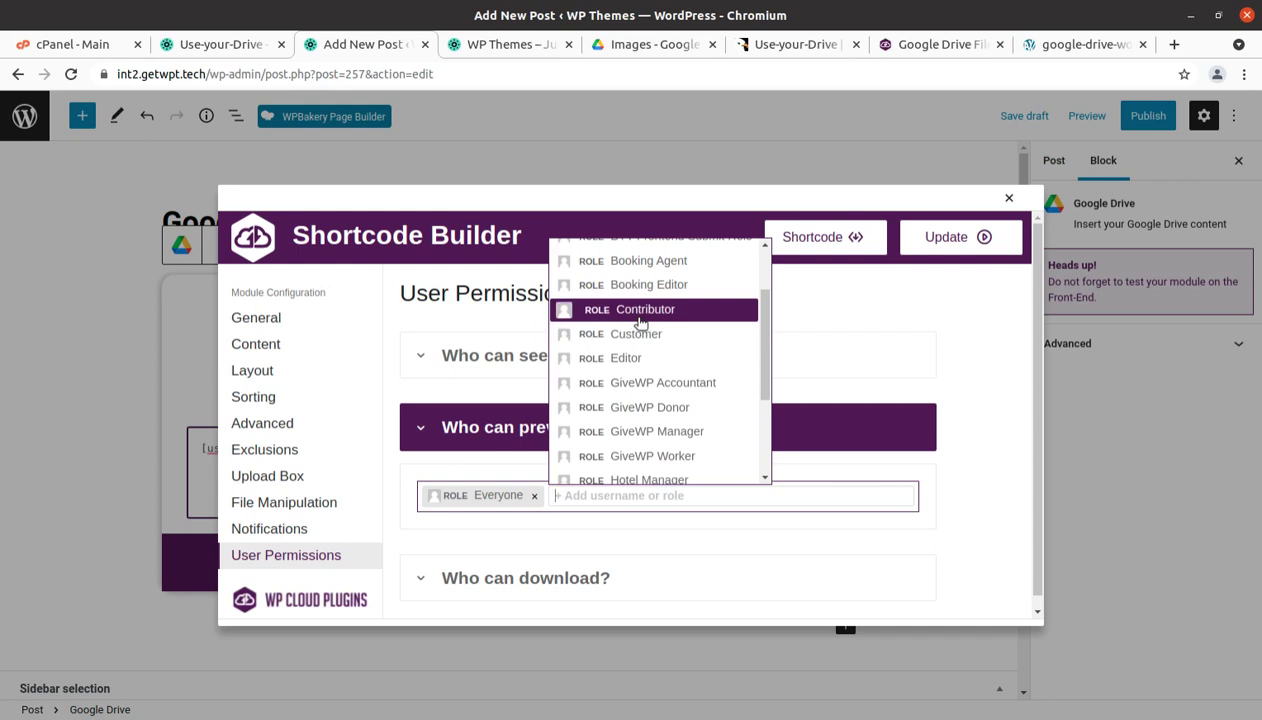
pyautogui.scroll(-1, 665, 385)
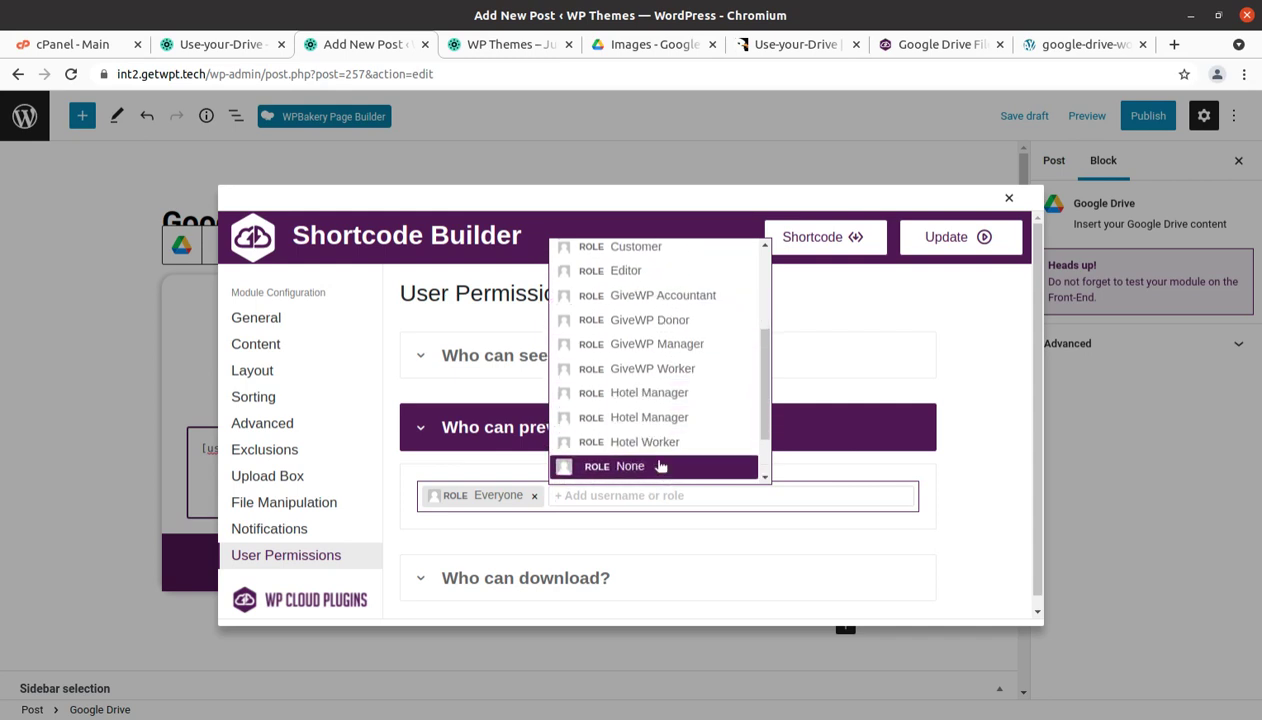
pyautogui.scroll(-1, 654, 437)
pyautogui.scroll(-1, 655, 455)
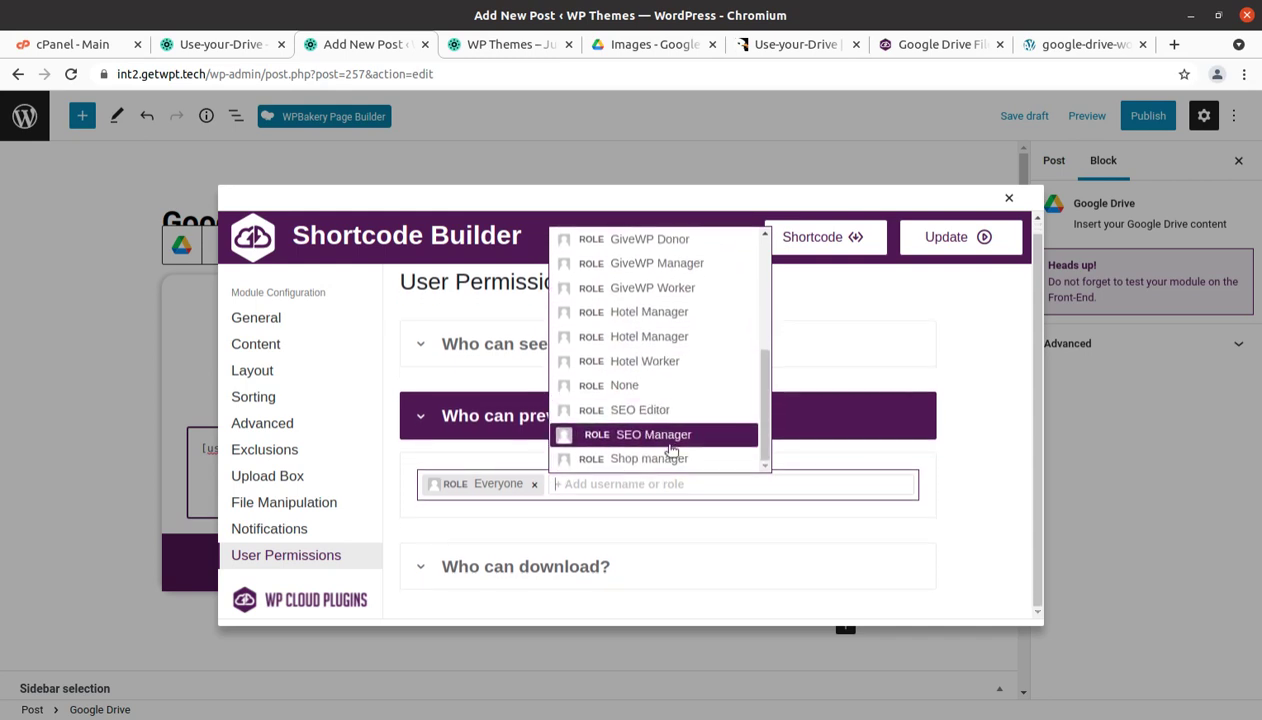
pyautogui.scroll(1, 664, 456)
pyautogui.scroll(4, 676, 411)
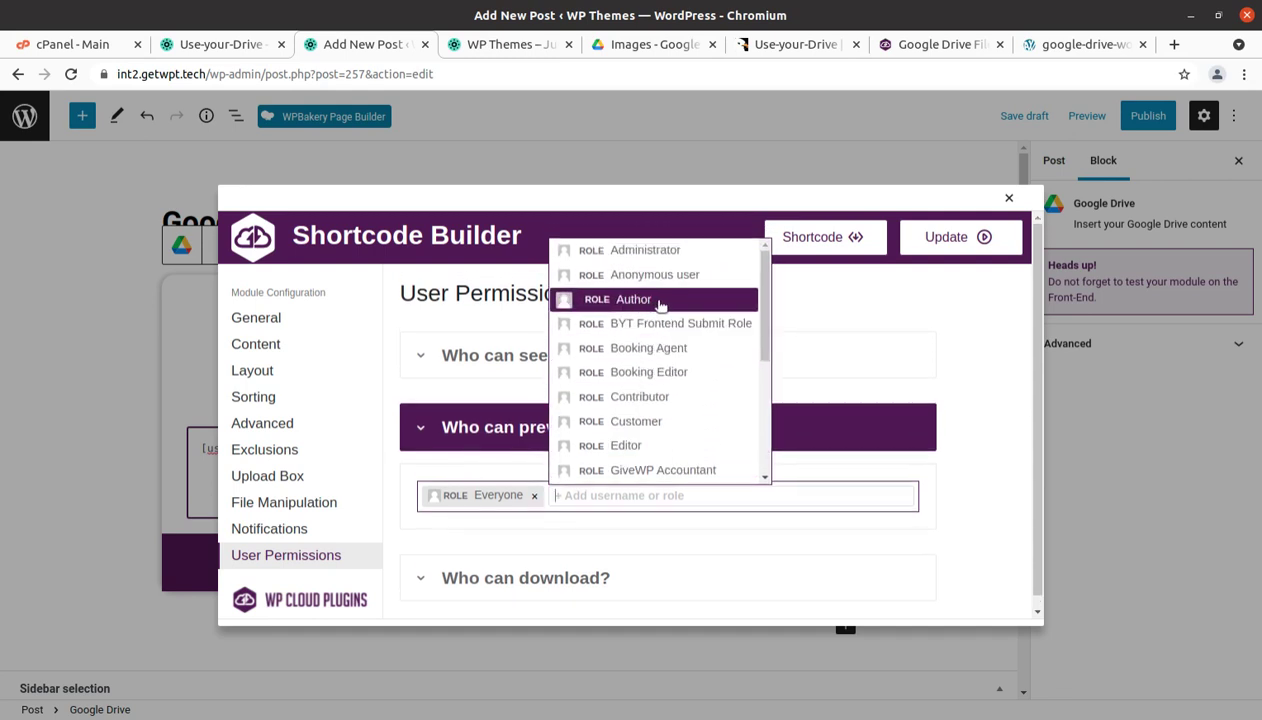
pyautogui.click(851, 326)
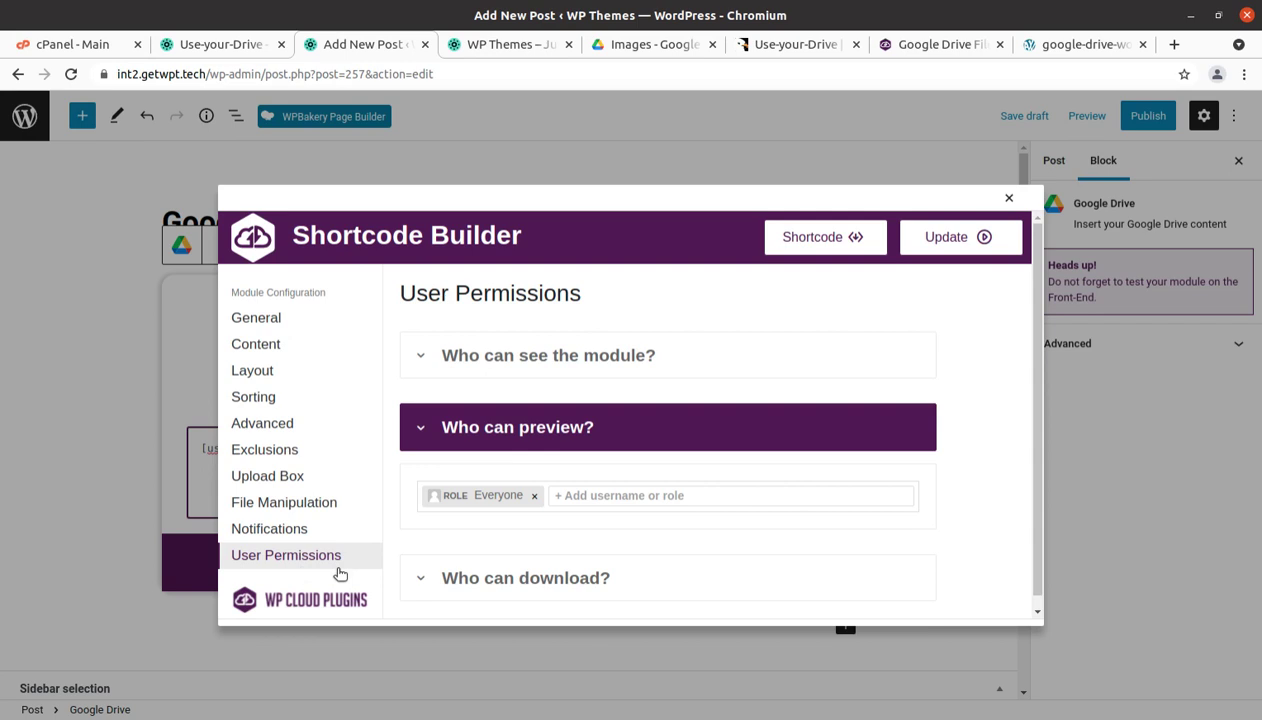
# Go back through the module sections from Notifications up to General and review the display types.
pyautogui.click(276, 536)
pyautogui.click(274, 510)
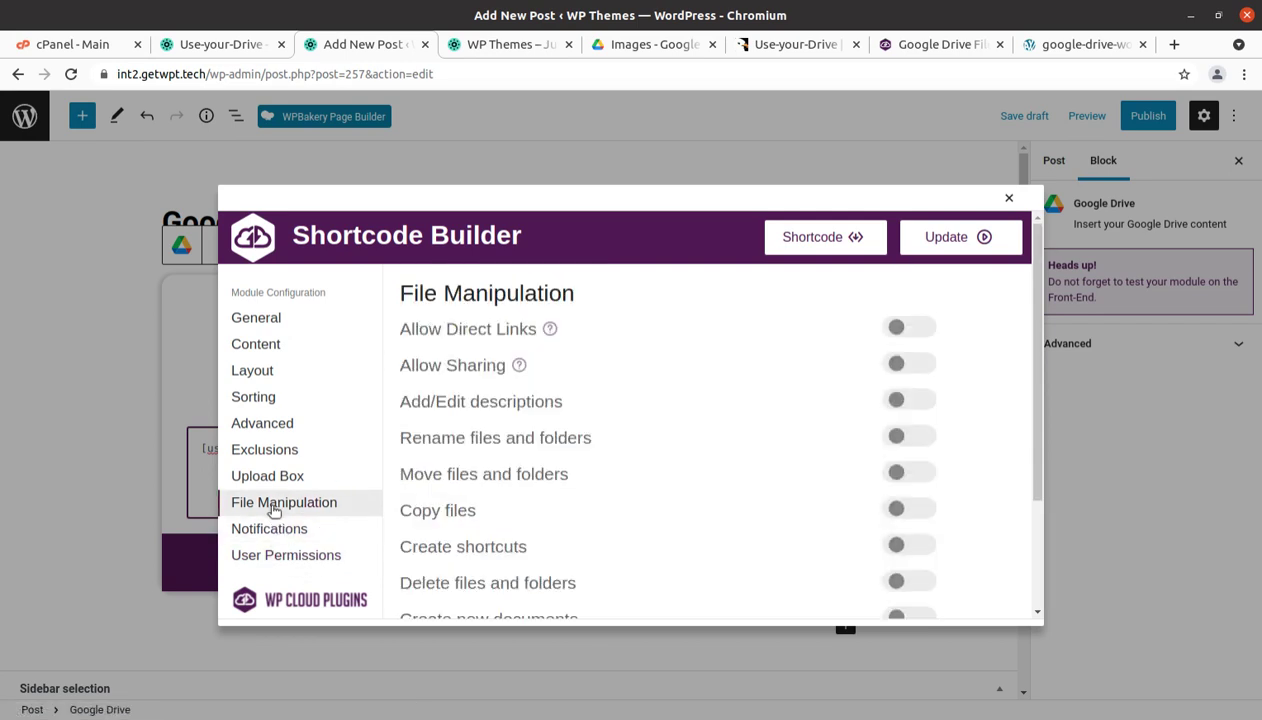
pyautogui.click(261, 479)
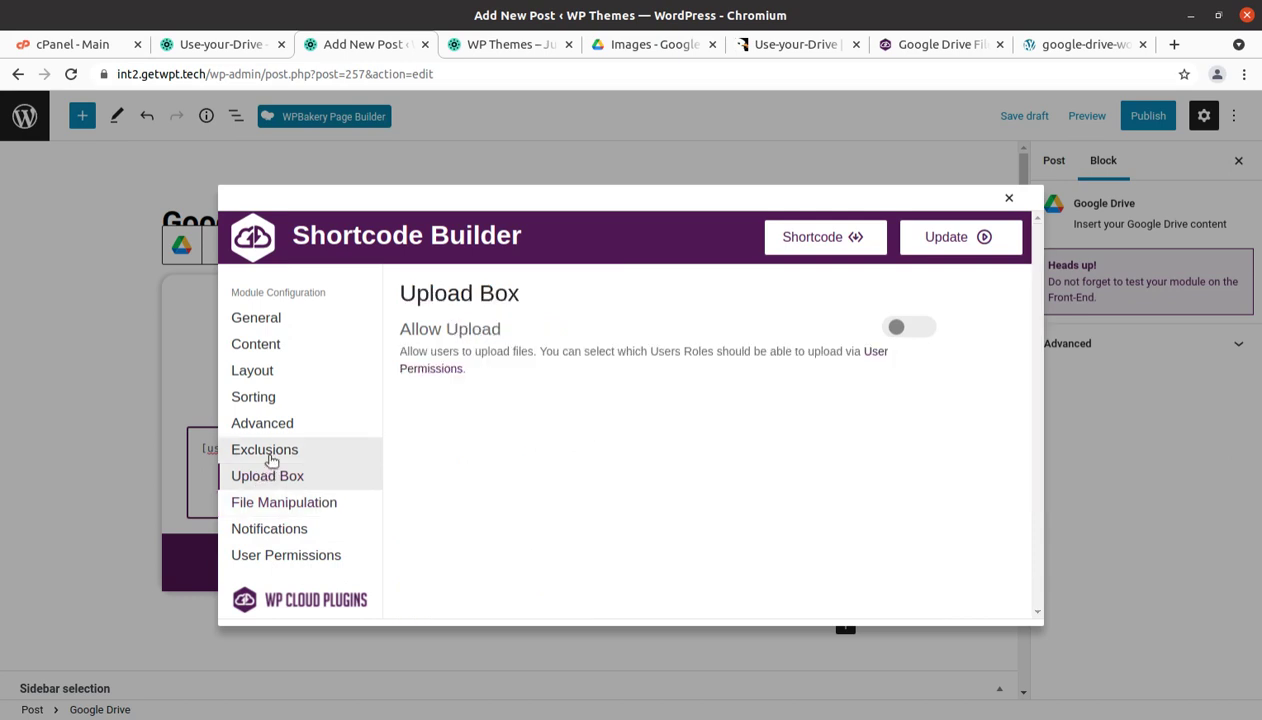
pyautogui.click(268, 457)
pyautogui.click(262, 422)
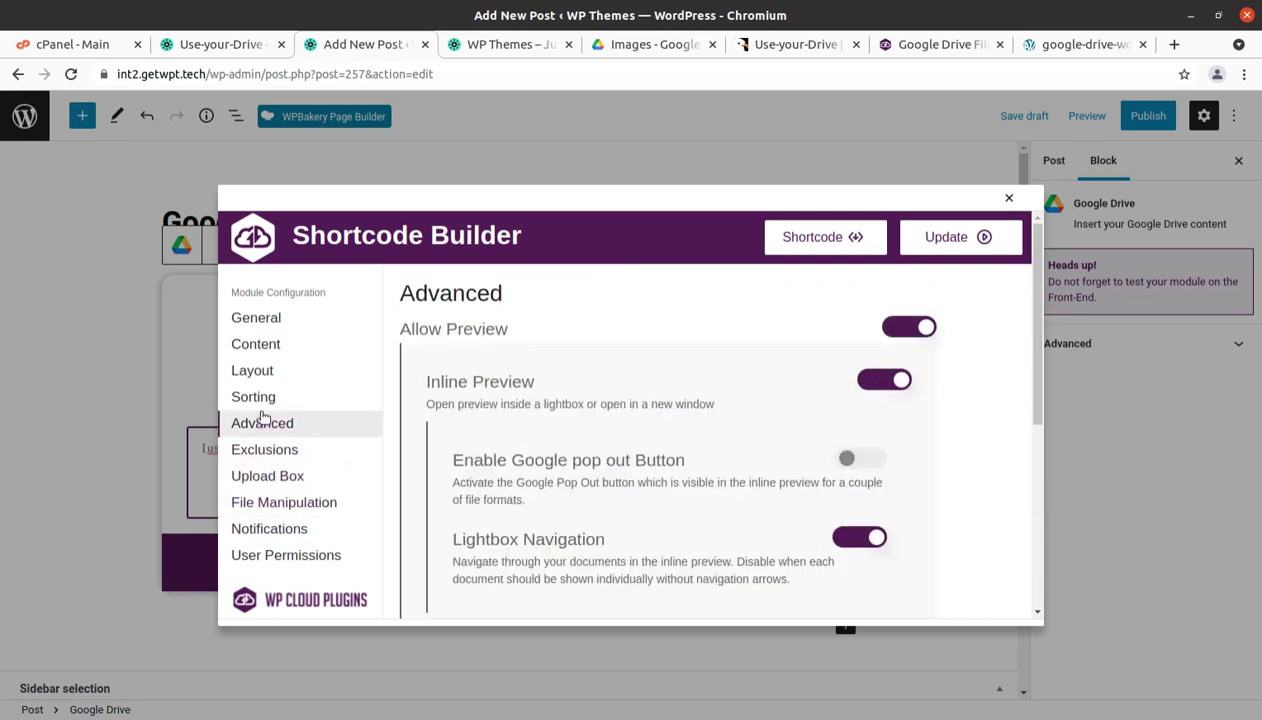
pyautogui.click(260, 399)
pyautogui.click(258, 373)
pyautogui.click(266, 347)
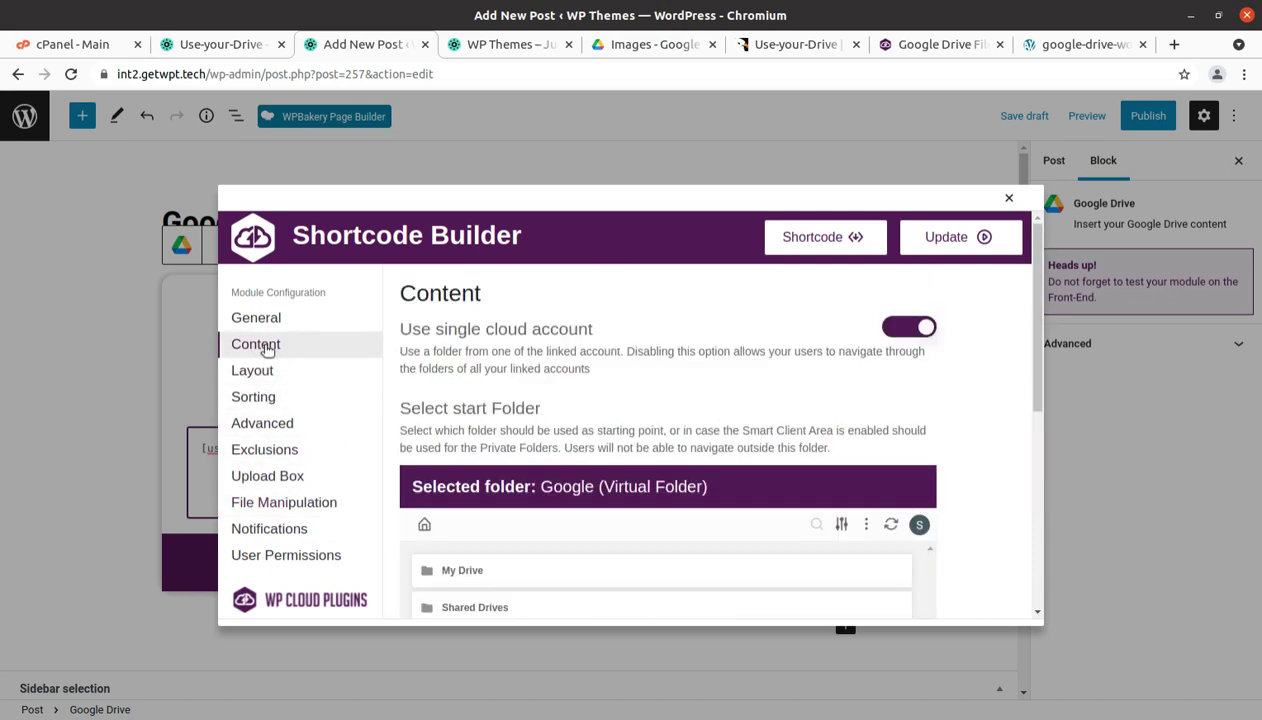
pyautogui.click(258, 322)
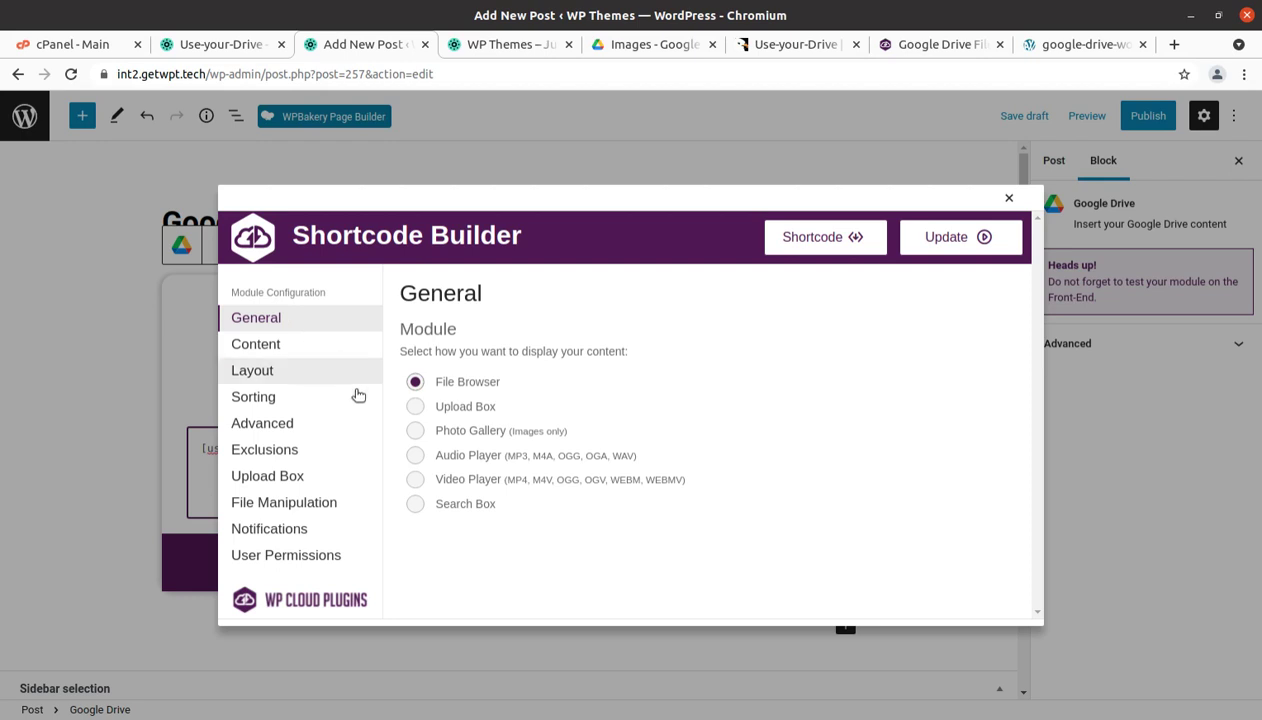
# Set the module's display type to Photo Gallery and update the module in the post.
pyautogui.click(416, 434)
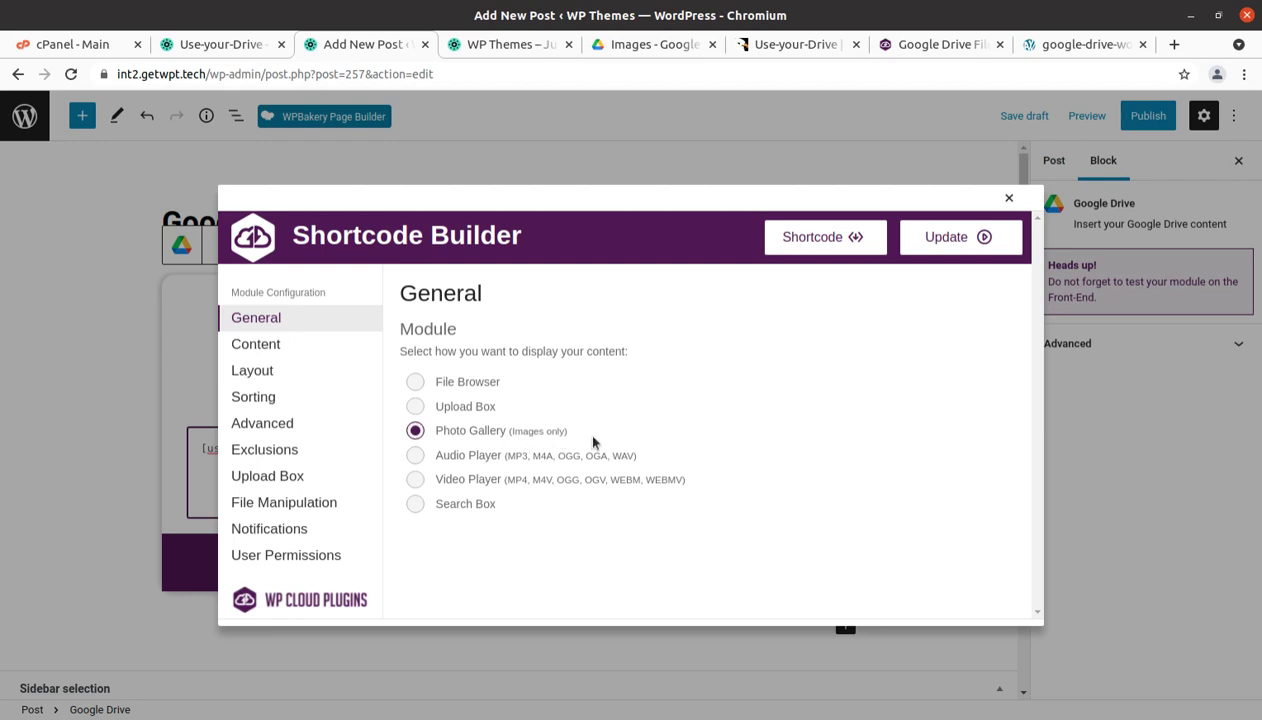
pyautogui.moveTo(570, 433); pyautogui.dragTo(432, 435)
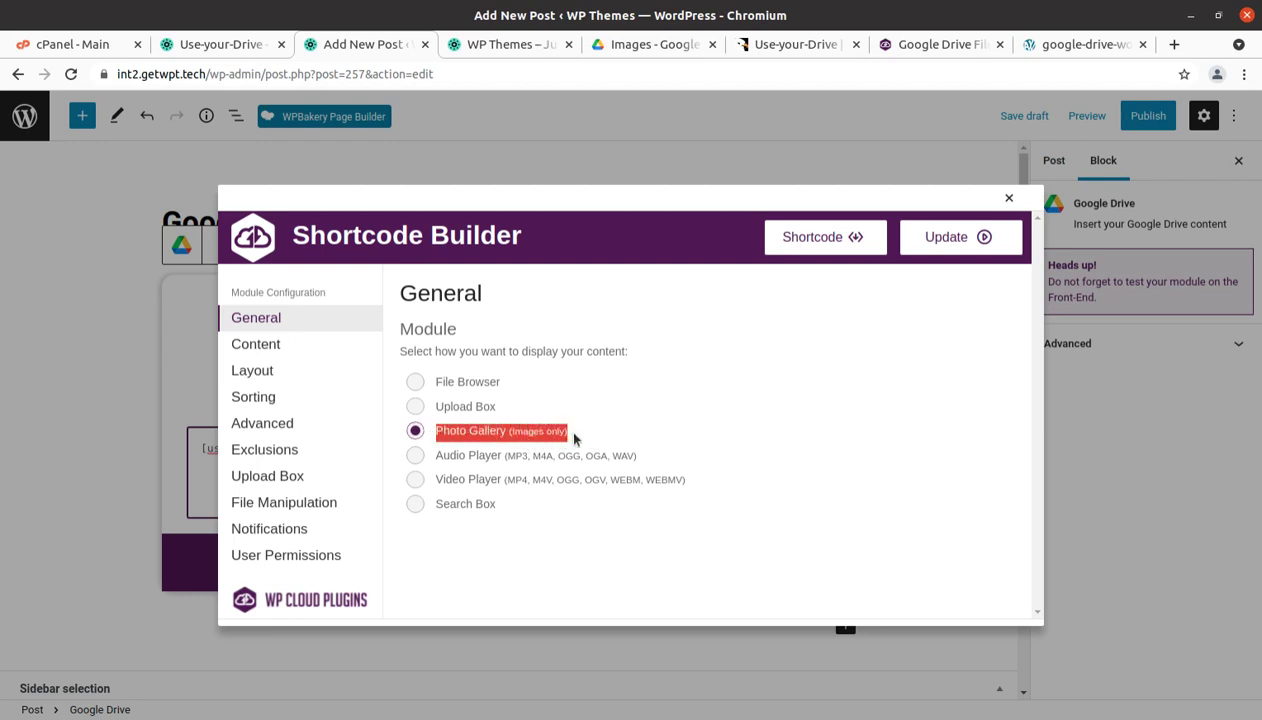
pyautogui.click(535, 545)
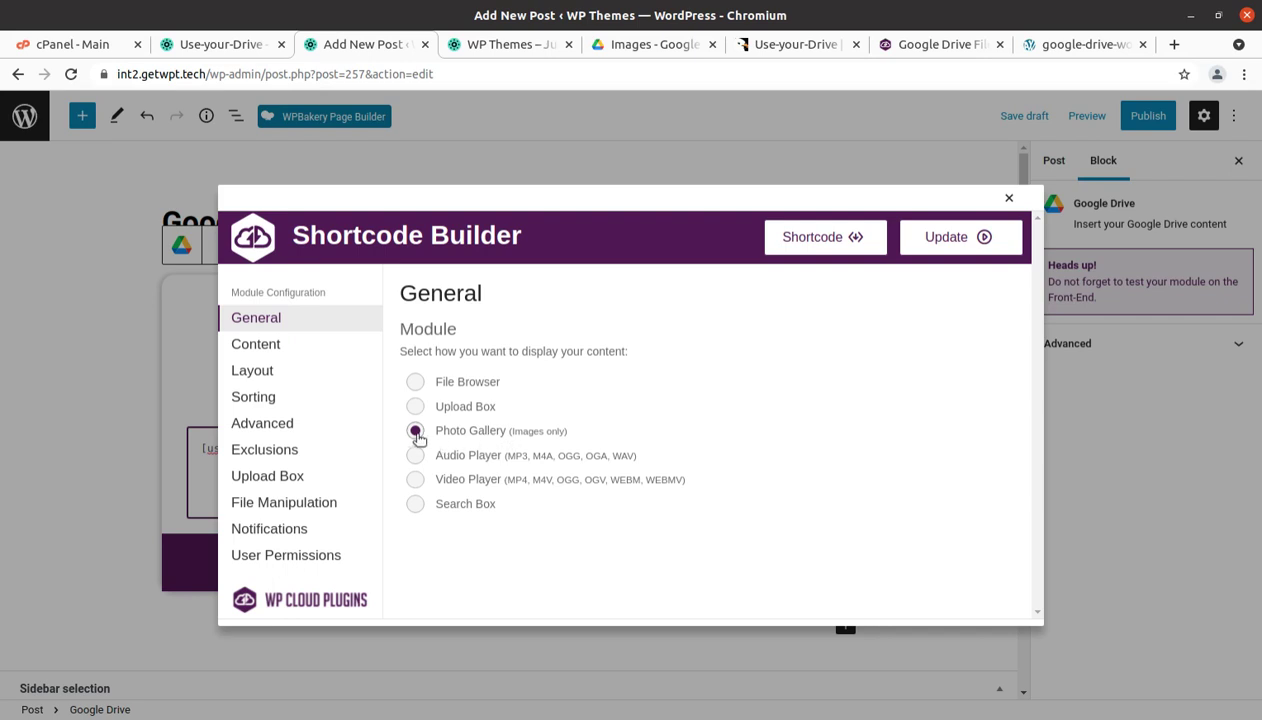
pyautogui.click(940, 245)
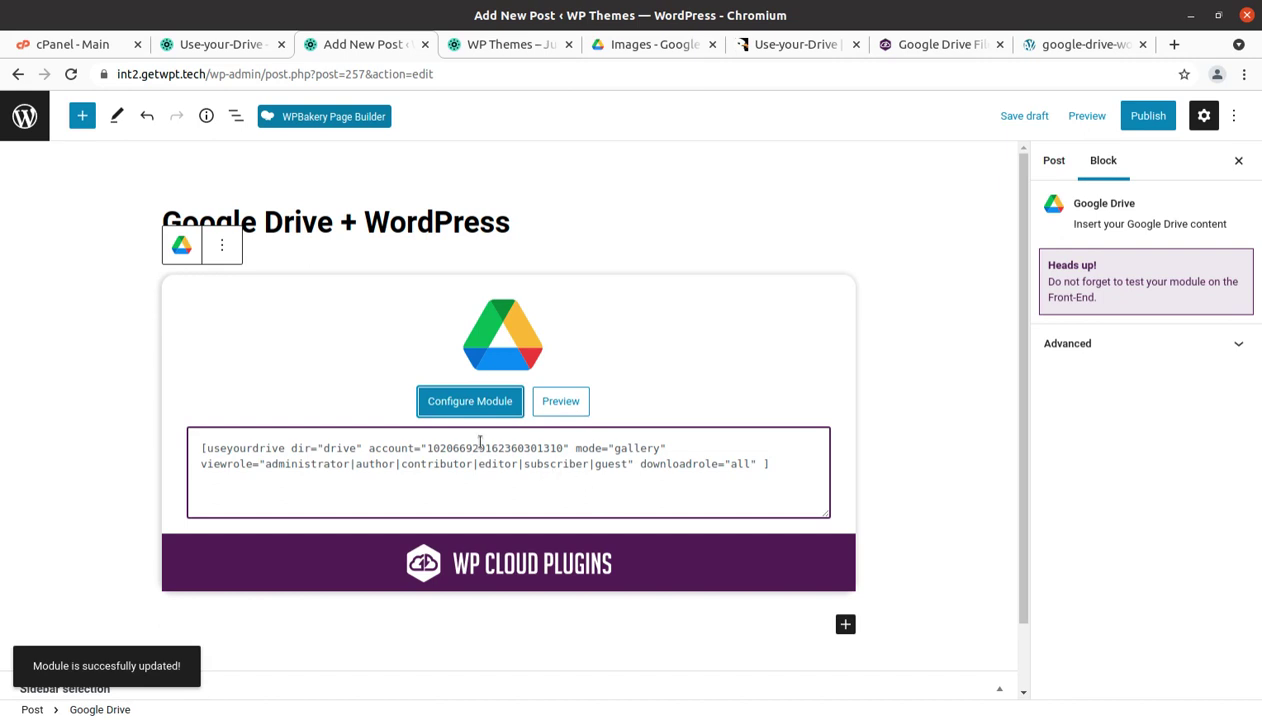
# Reopen the module configuration and browse into My Drive in the Content section's start folder selector.
pyautogui.click(463, 405)
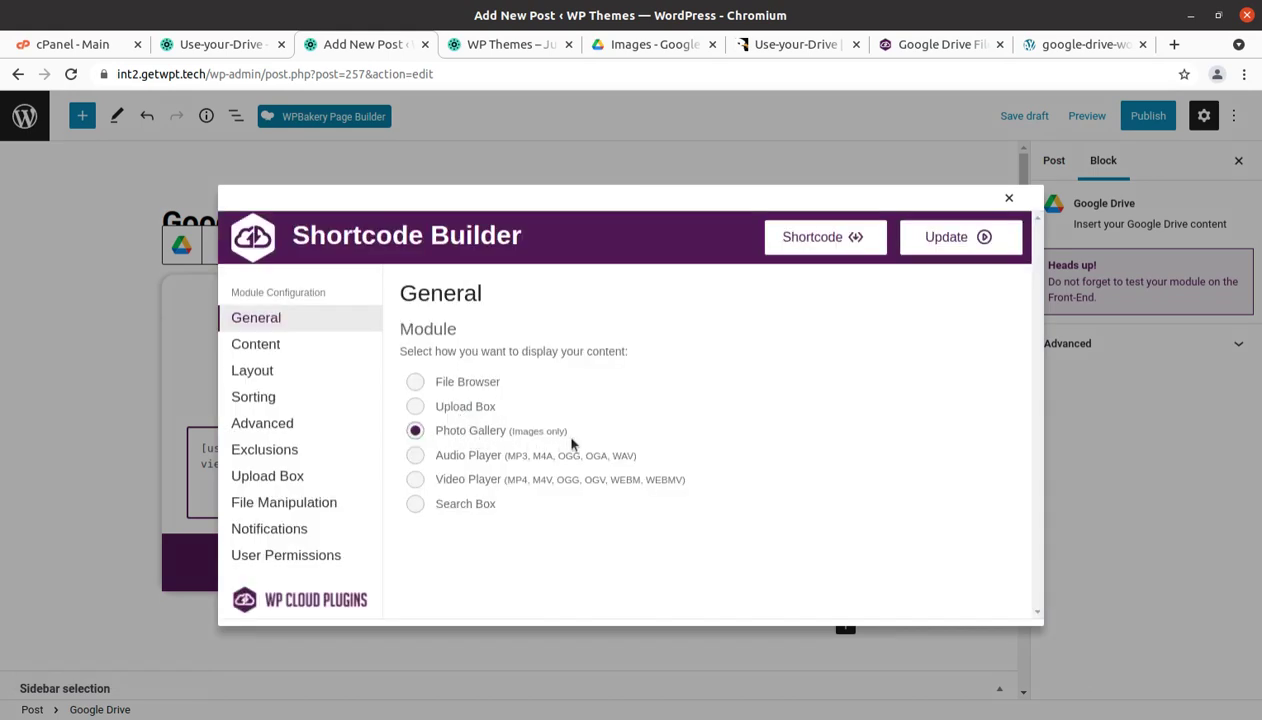
pyautogui.click(255, 345)
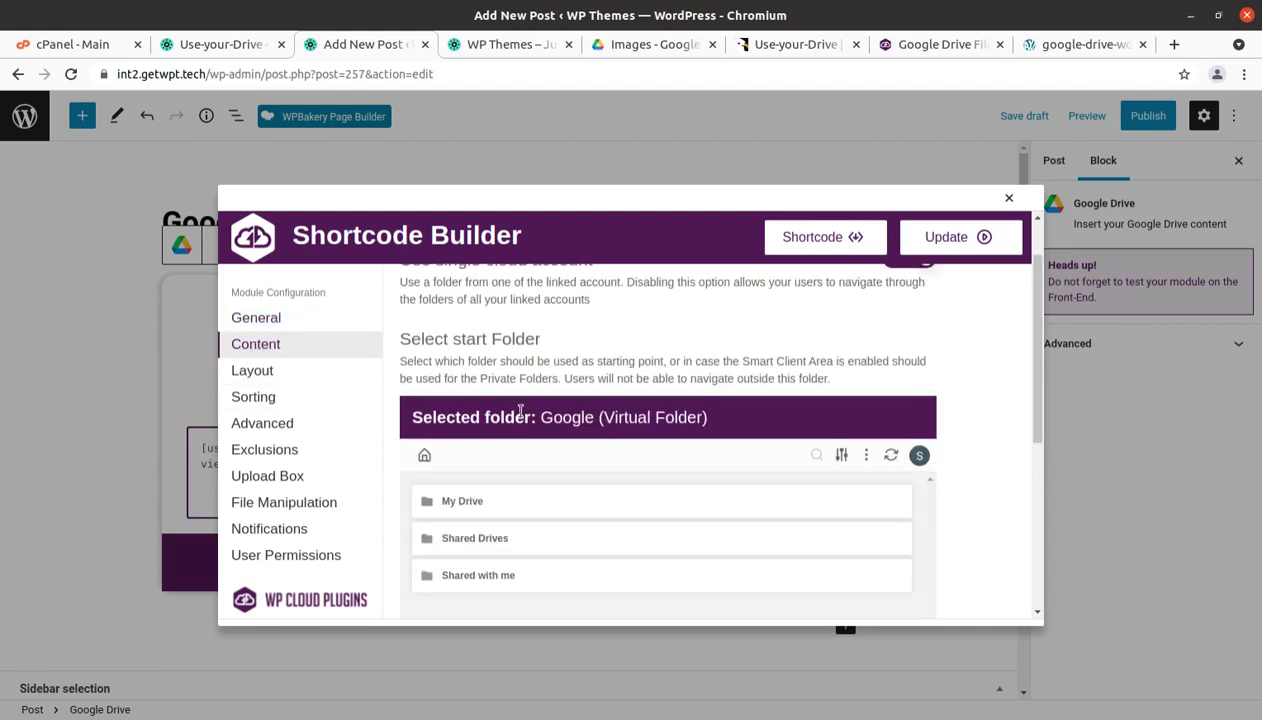
pyautogui.scroll(-2, 475, 476)
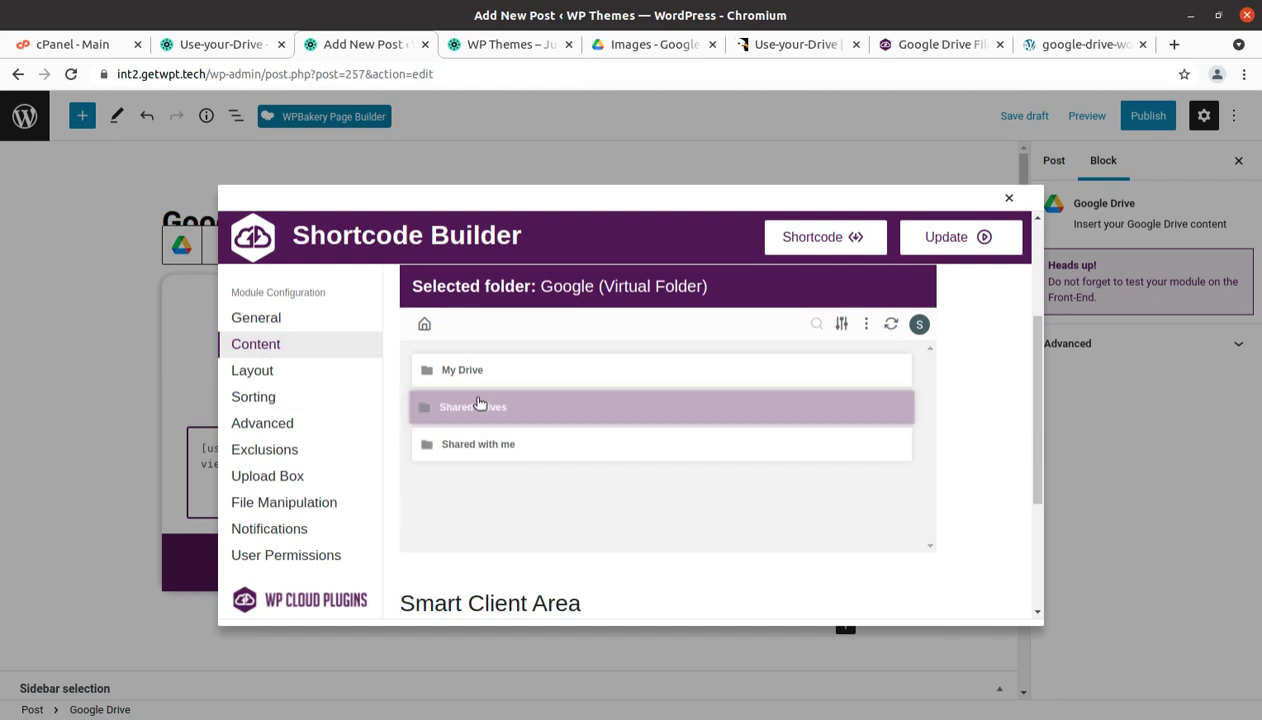
pyautogui.click(445, 372)
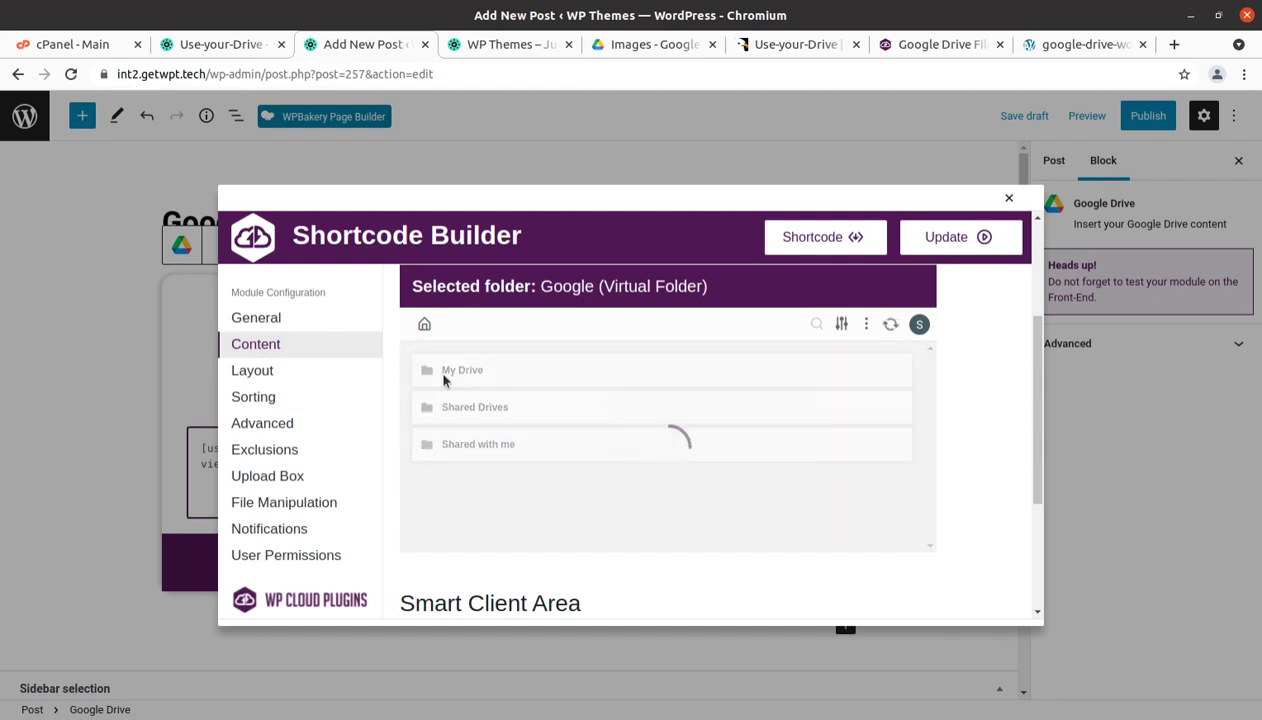
# Switch to Google Drive and check the Images folder inside My Drive and the pictures it holds.
pyautogui.click(620, 44)
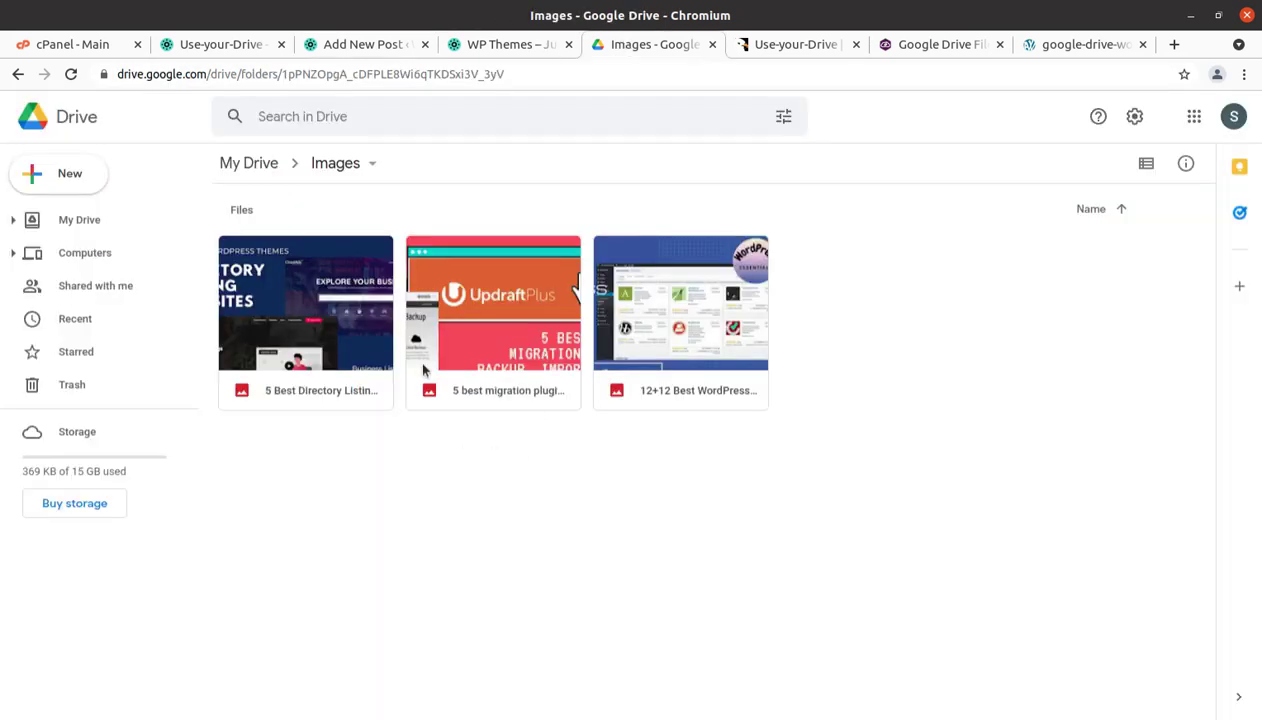
pyautogui.click(268, 163)
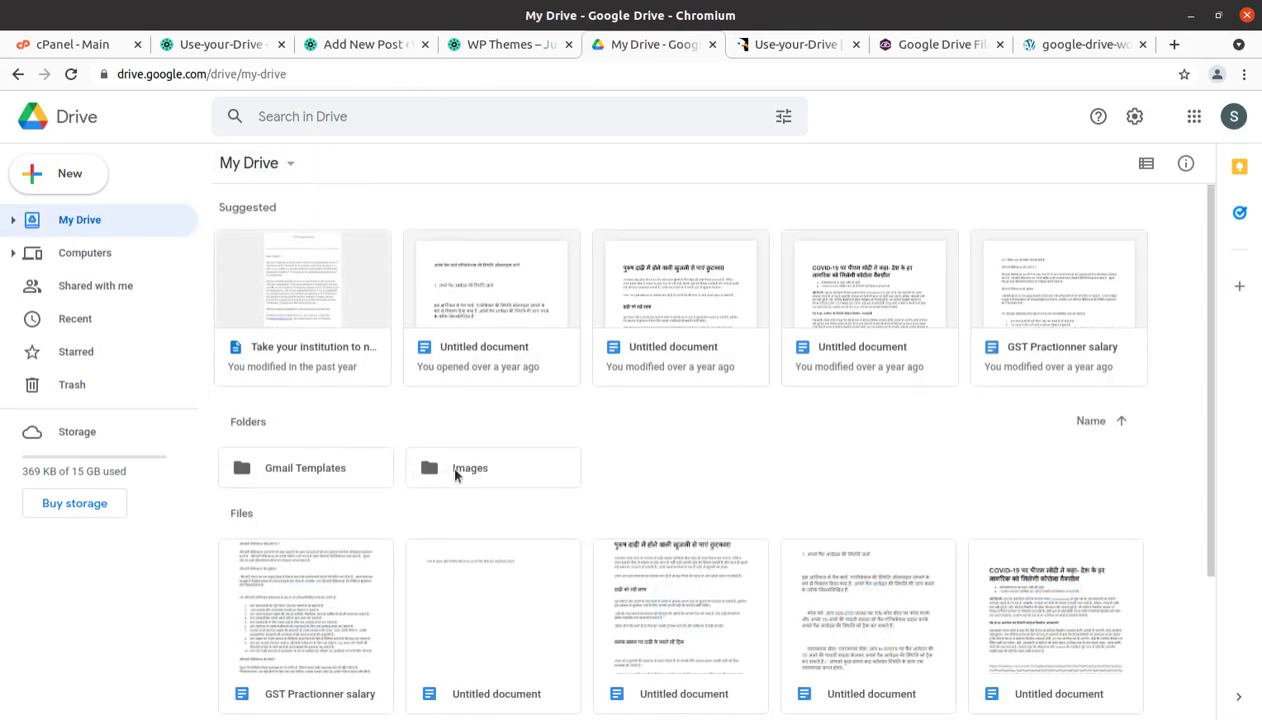
pyautogui.doubleClick(455, 473)
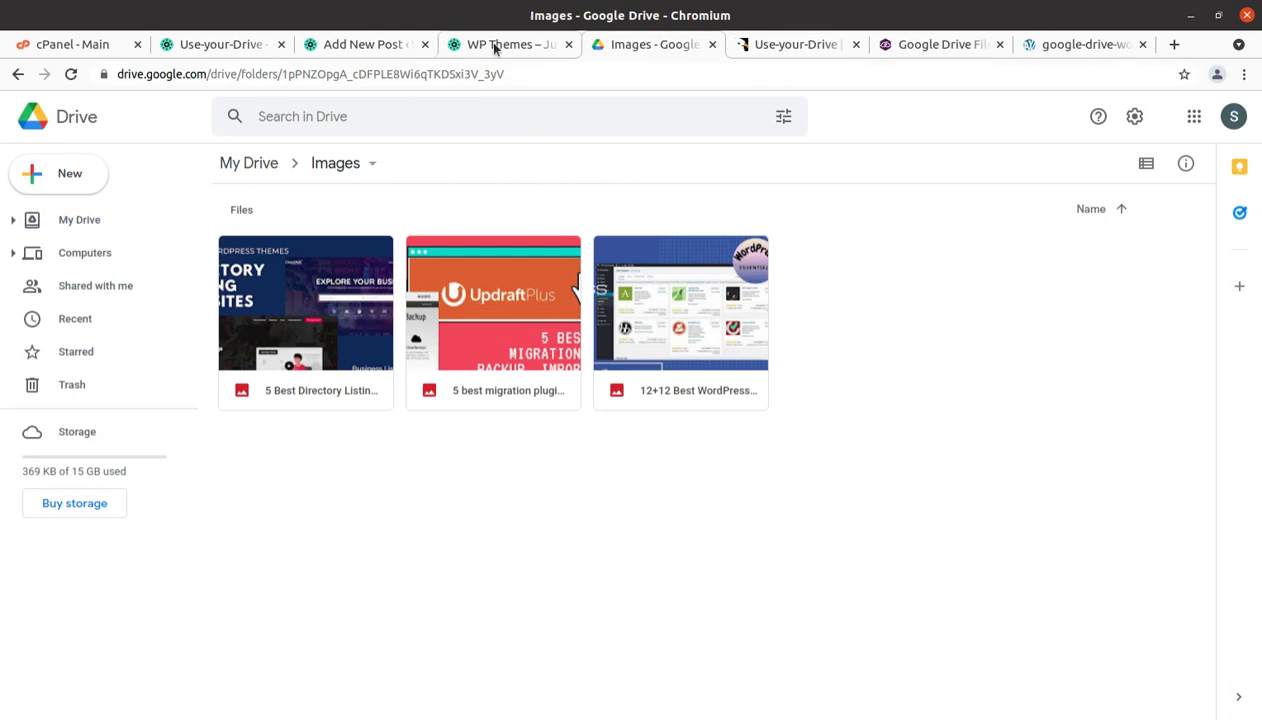
# Return to the post's Shortcode Builder, choose the Images folder as the start folder, and update the module.
pyautogui.click(494, 45)
pyautogui.click(370, 45)
pyautogui.moveTo(457, 497); pyautogui.dragTo(476, 457)
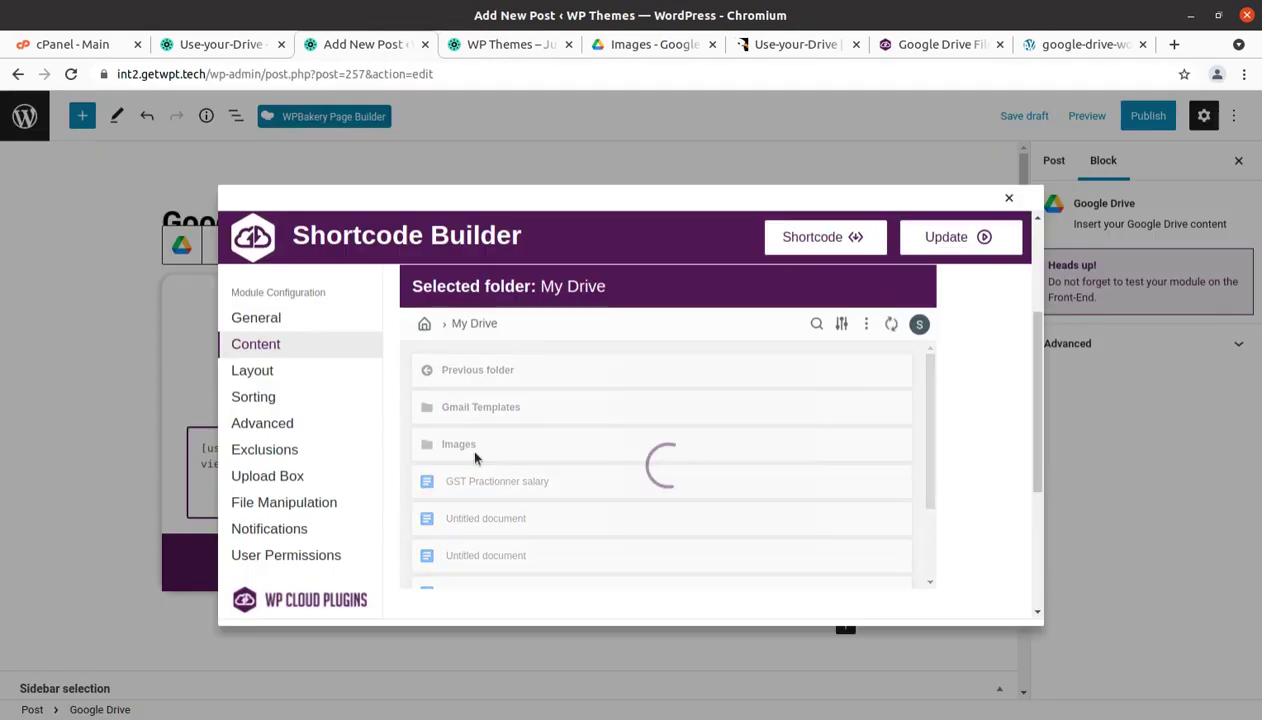
pyautogui.click(475, 457)
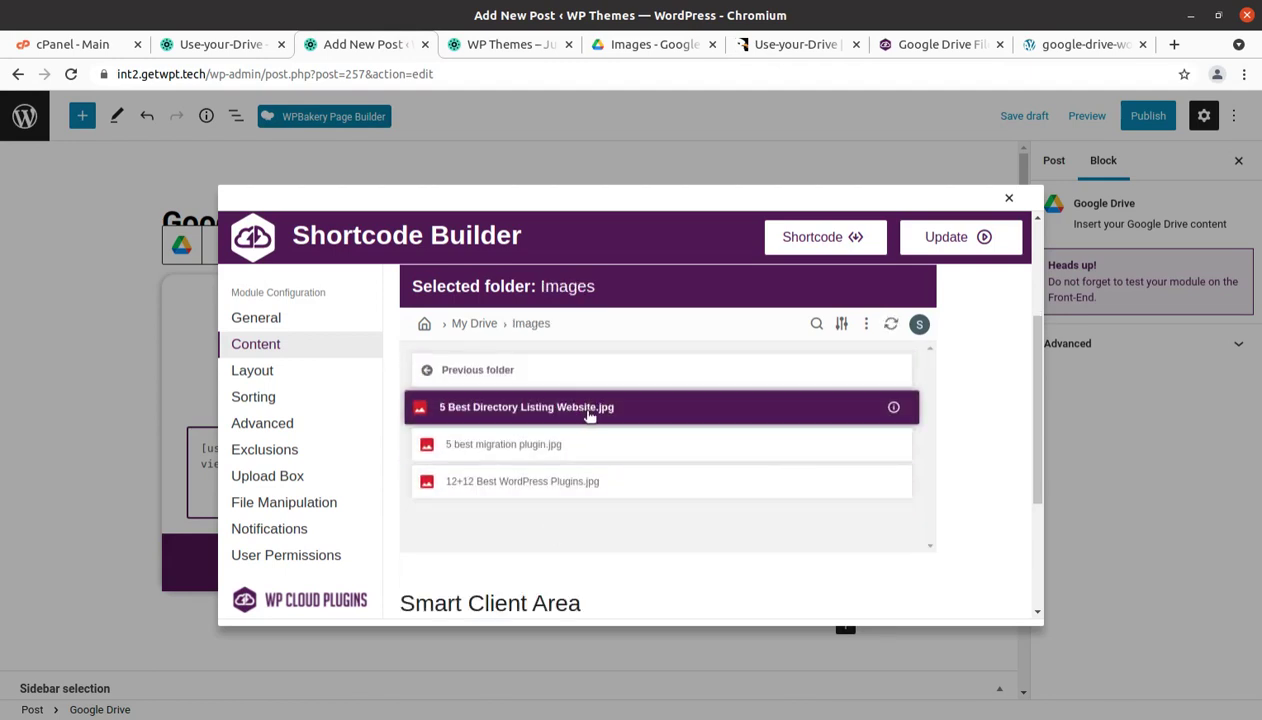
pyautogui.click(945, 237)
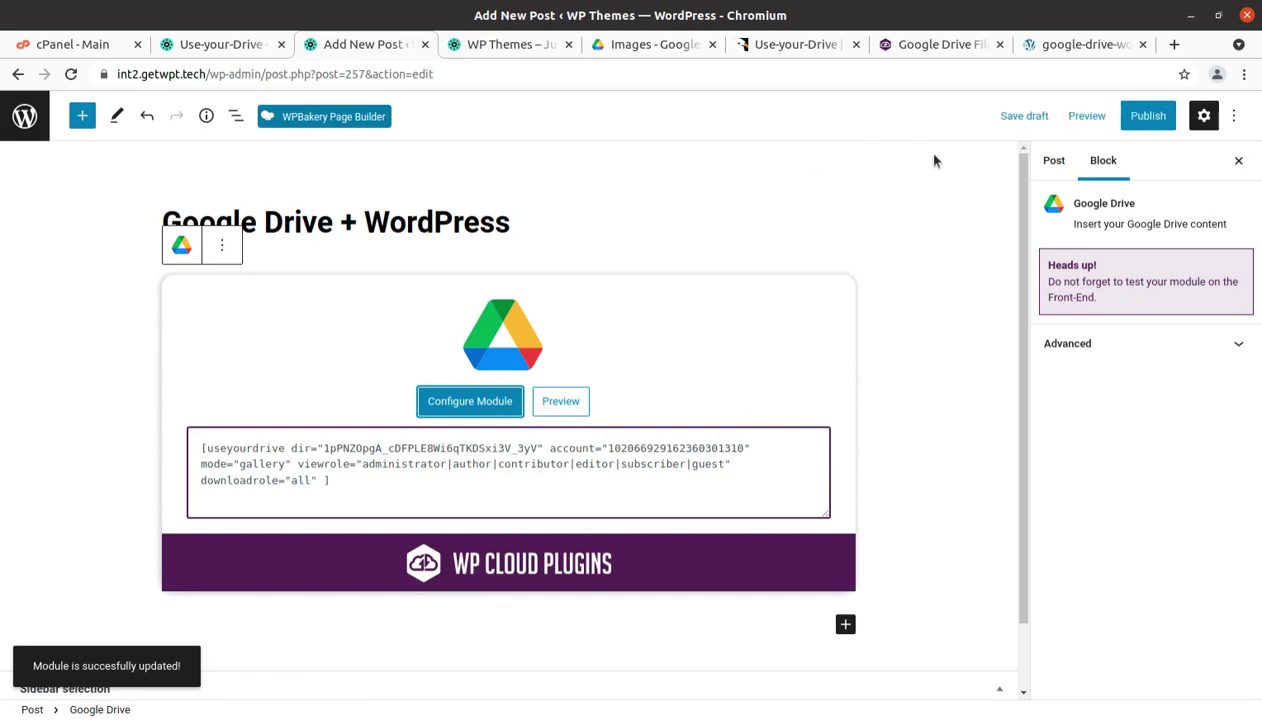
# Publish the post, and on its live page try the download of the UpdraftPlus migration plugin image.
pyautogui.click(1148, 117)
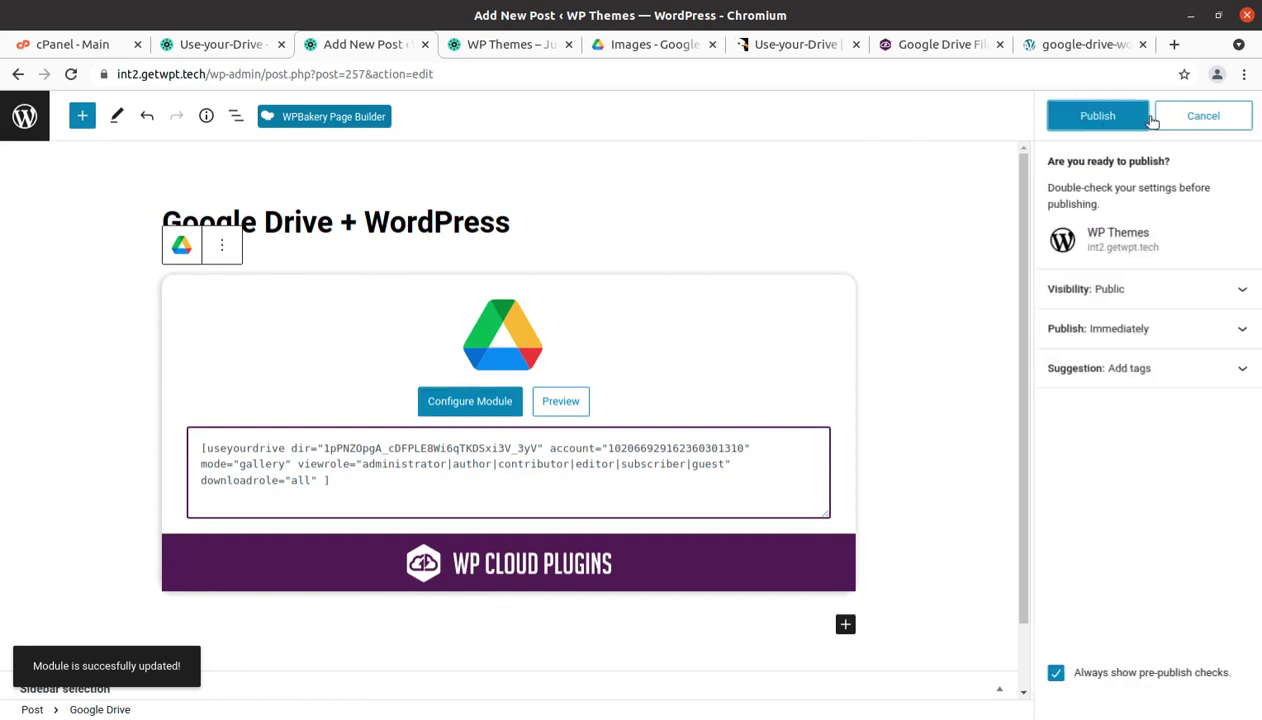
pyautogui.click(1094, 116)
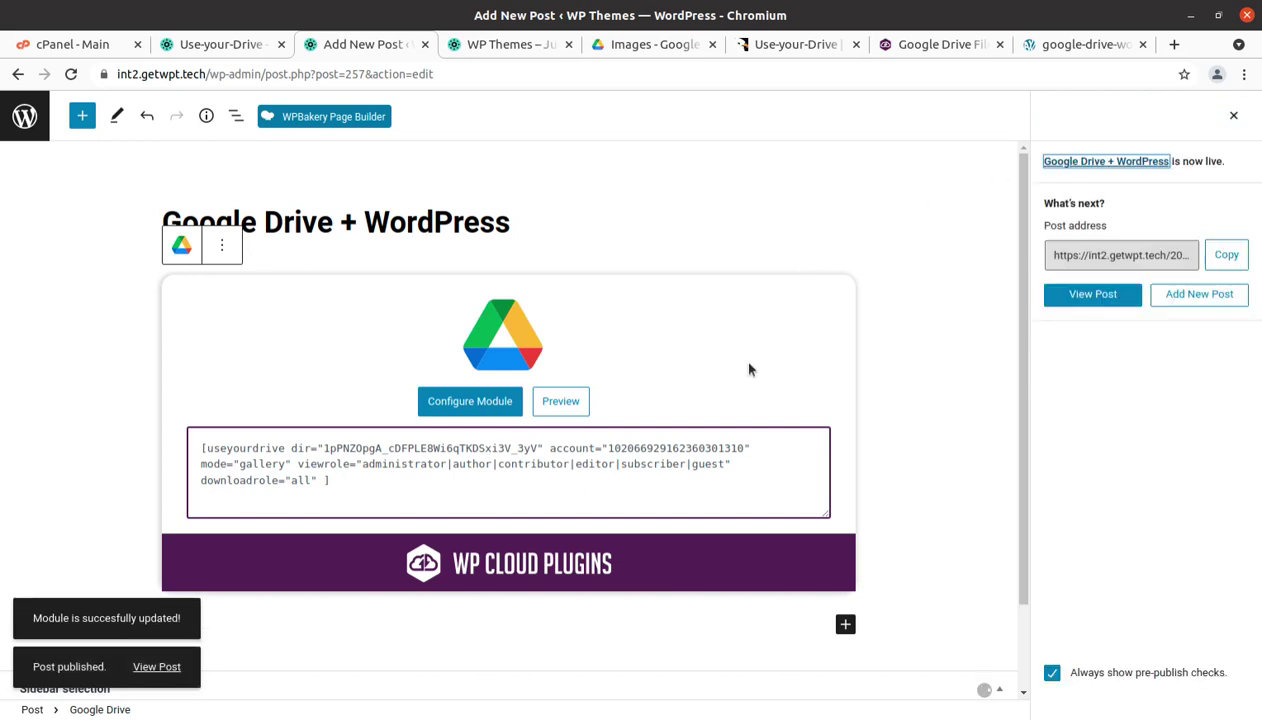
pyautogui.click(1091, 303)
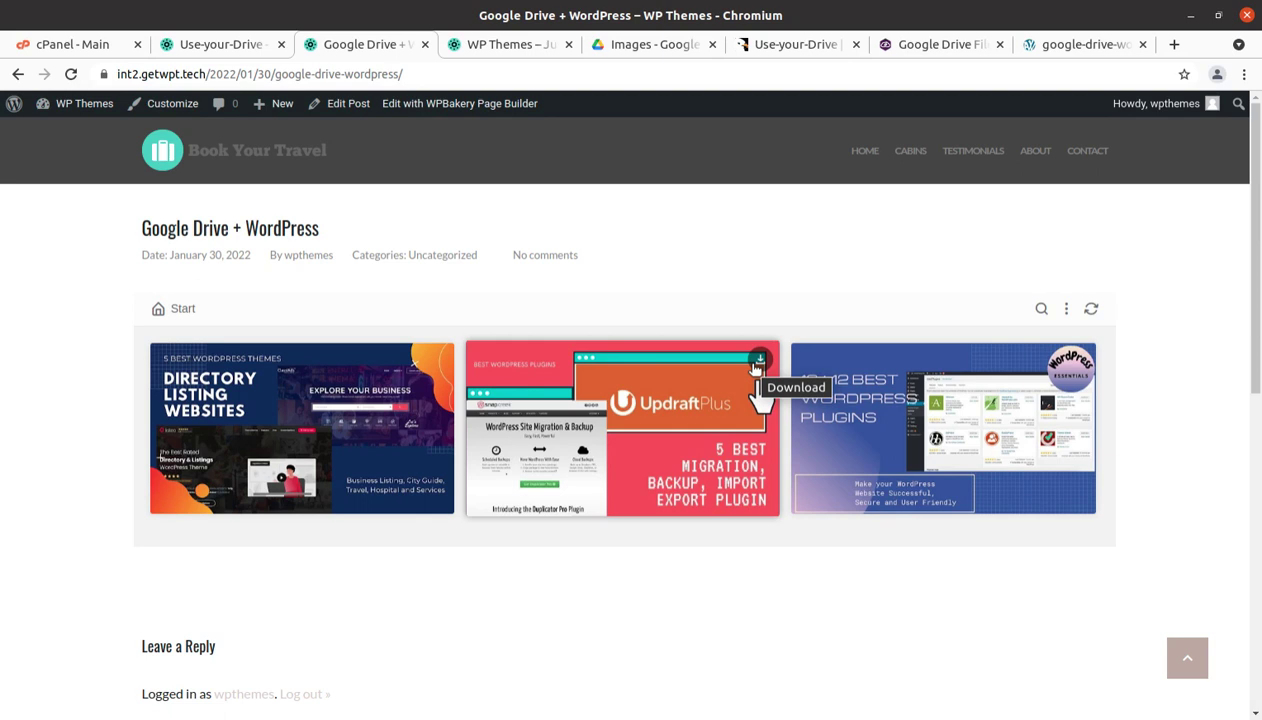
pyautogui.click(757, 366)
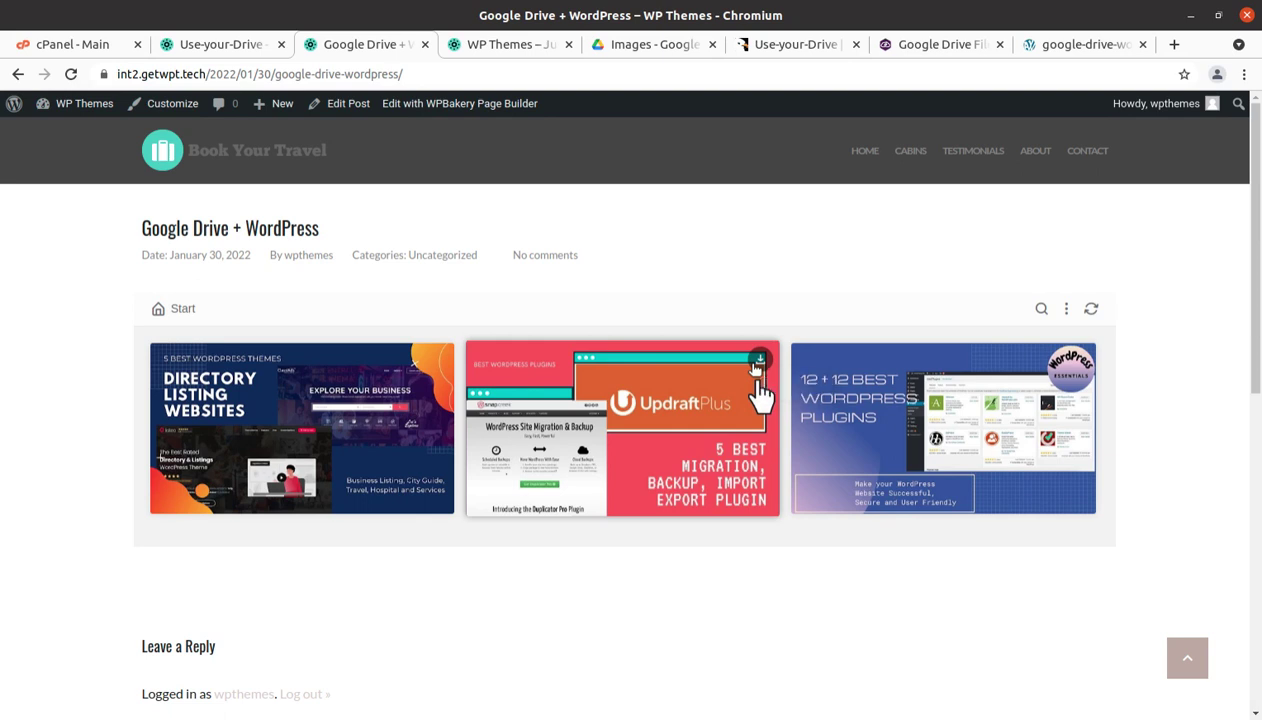
# Switch to the Use-your-Drive settings and review the Statistics options, toggling Google Analytics on and back off.
pyautogui.click(227, 44)
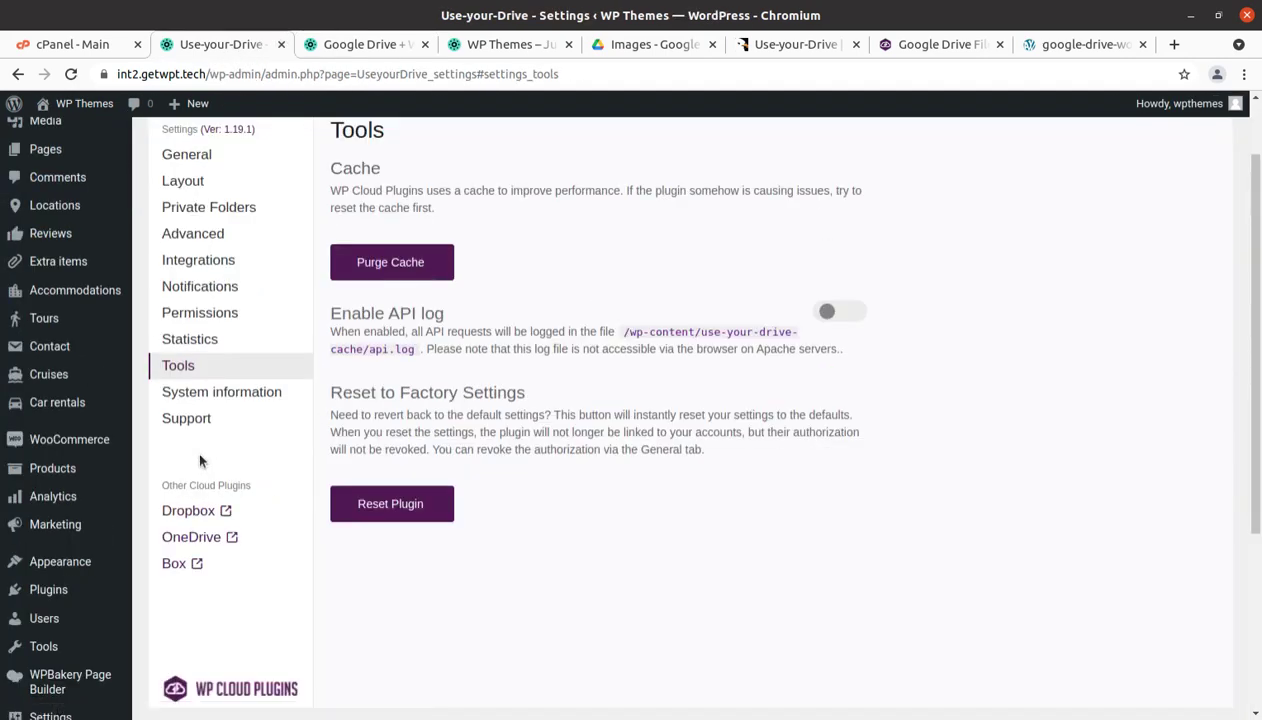
pyautogui.scroll(2, 350, 425)
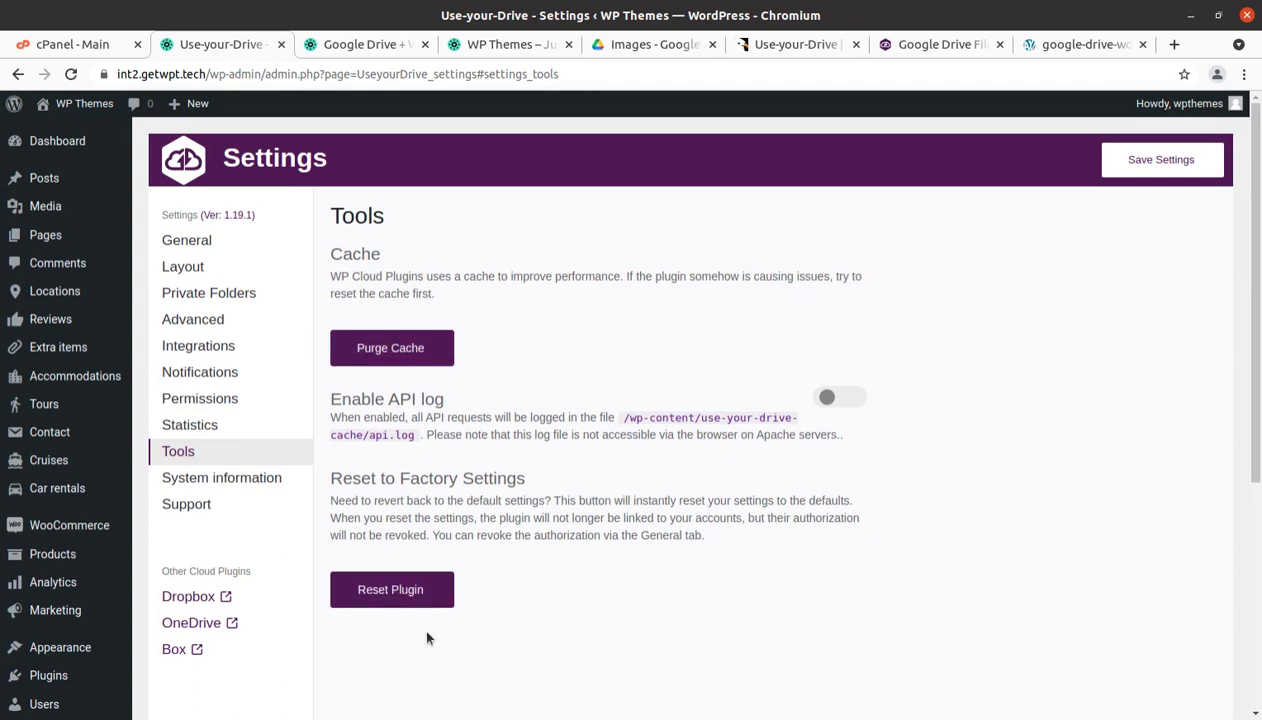
pyautogui.click(204, 428)
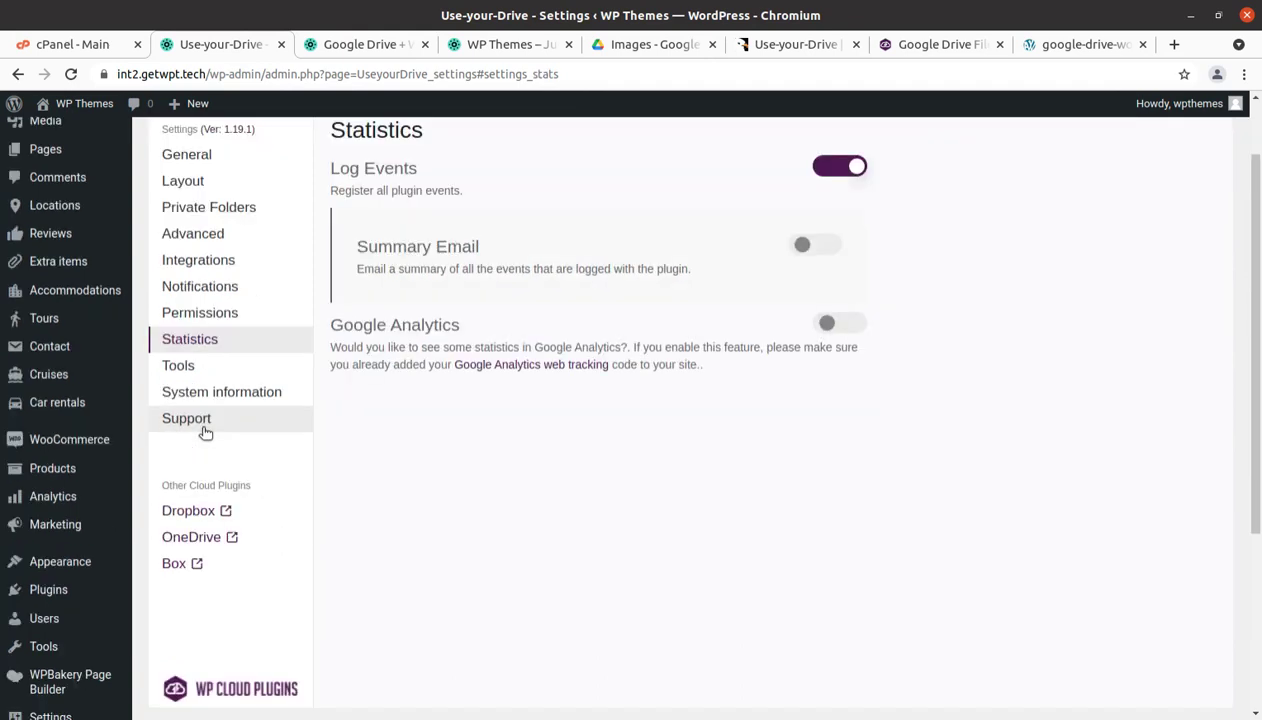
pyautogui.scroll(2, 495, 458)
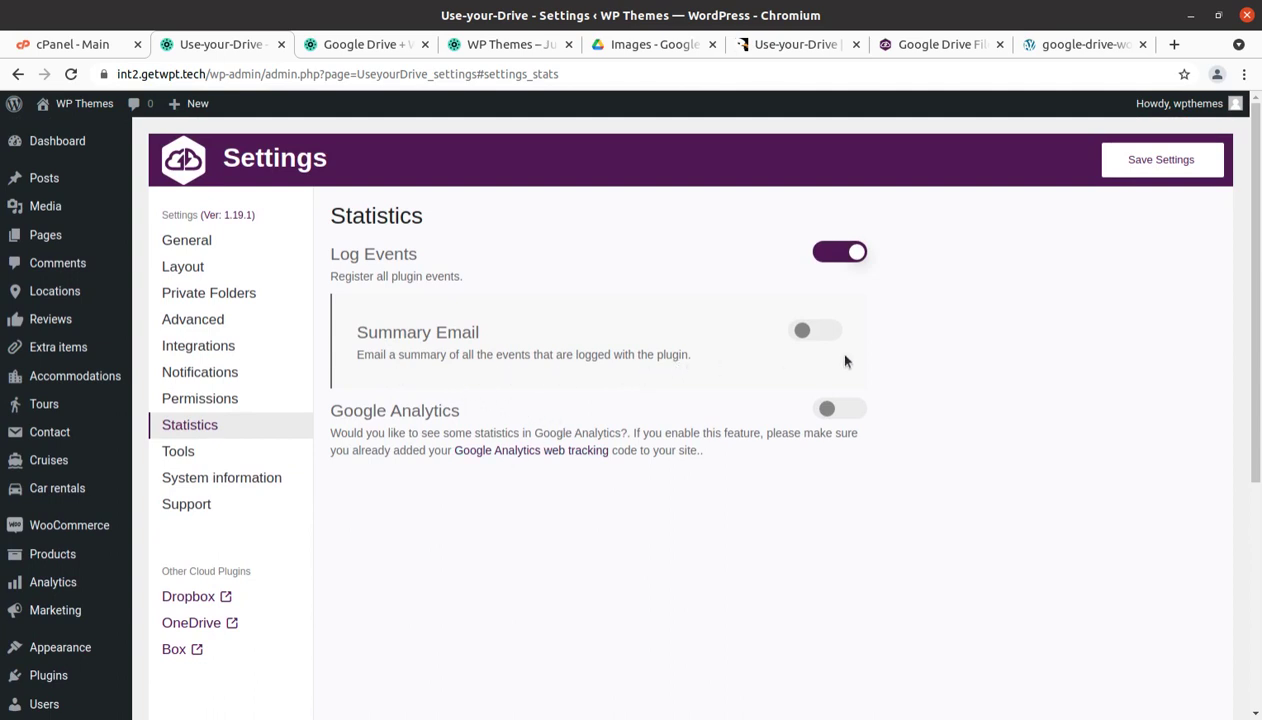
pyautogui.click(842, 414)
pyautogui.click(840, 413)
# Open the plugin's Integrations settings, expand Social Sharing Buttons, and review the available integrations.
pyautogui.click(195, 347)
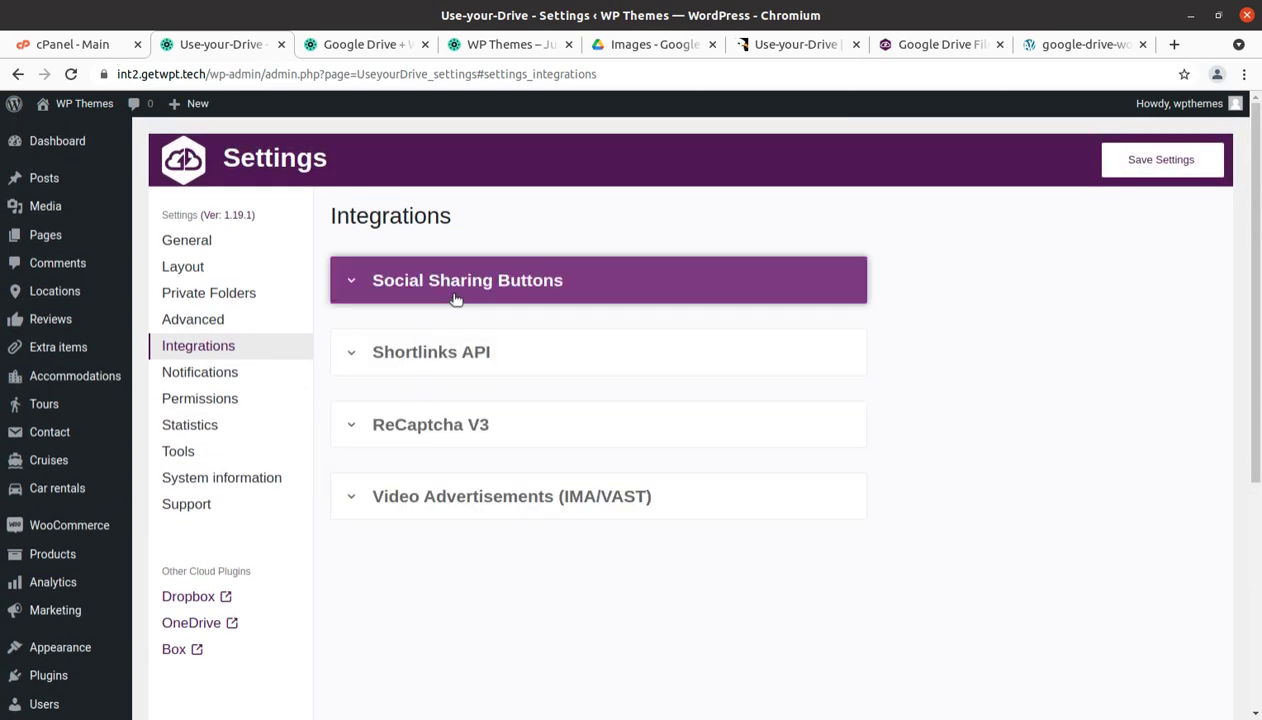
pyautogui.click(455, 297)
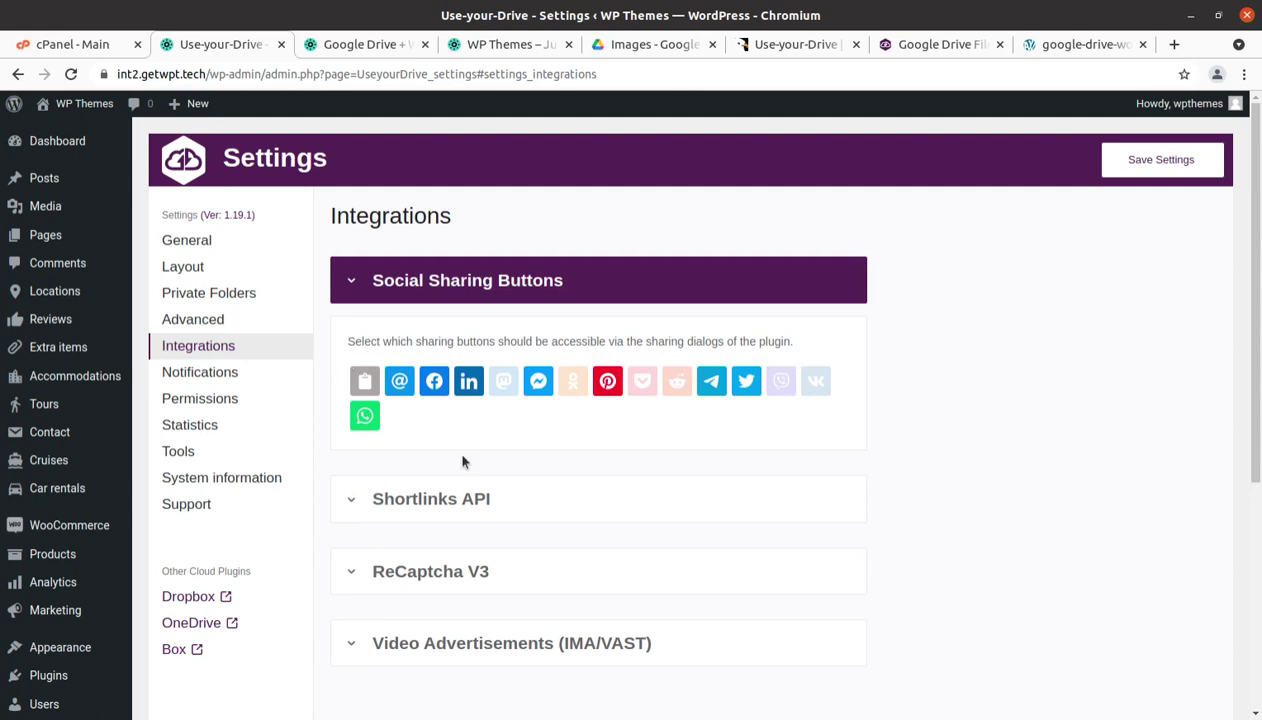
pyautogui.scroll(-3, 428, 473)
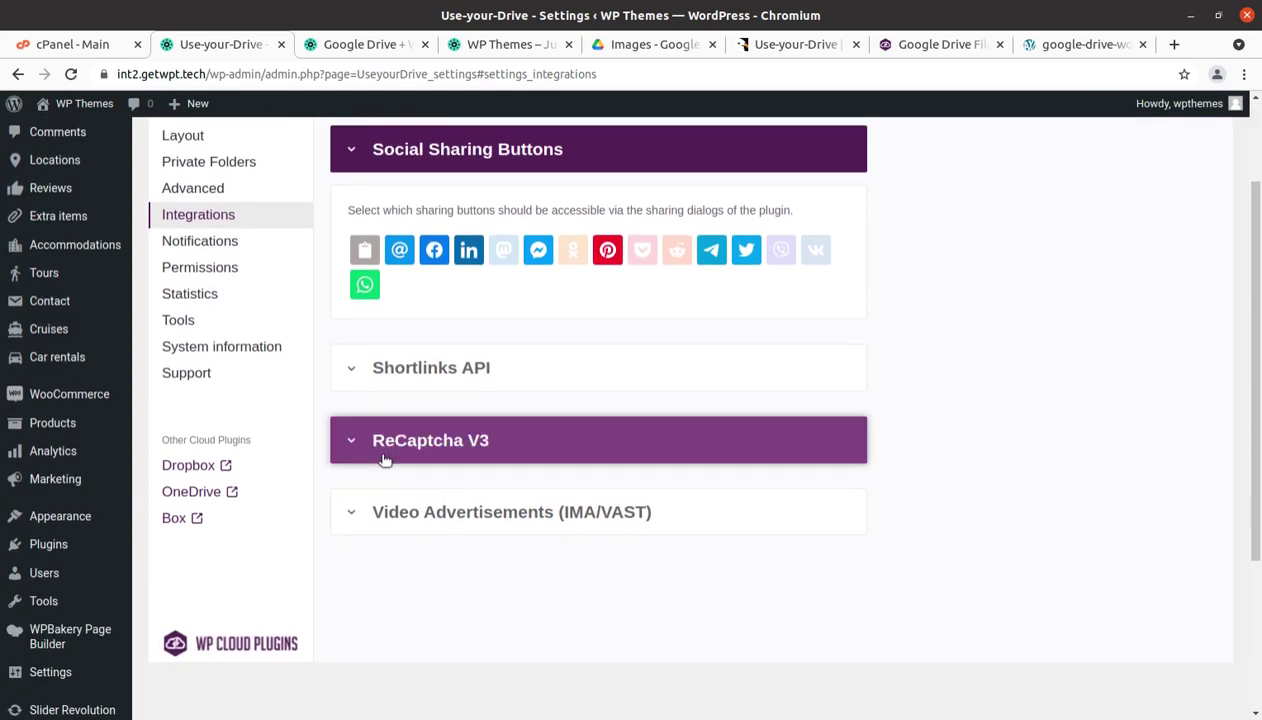
pyautogui.scroll(3, 230, 400)
# Open the plugin's Advanced settings and examine the options, reading the help texts for Gzip compression and Manage Permission.
pyautogui.click(188, 320)
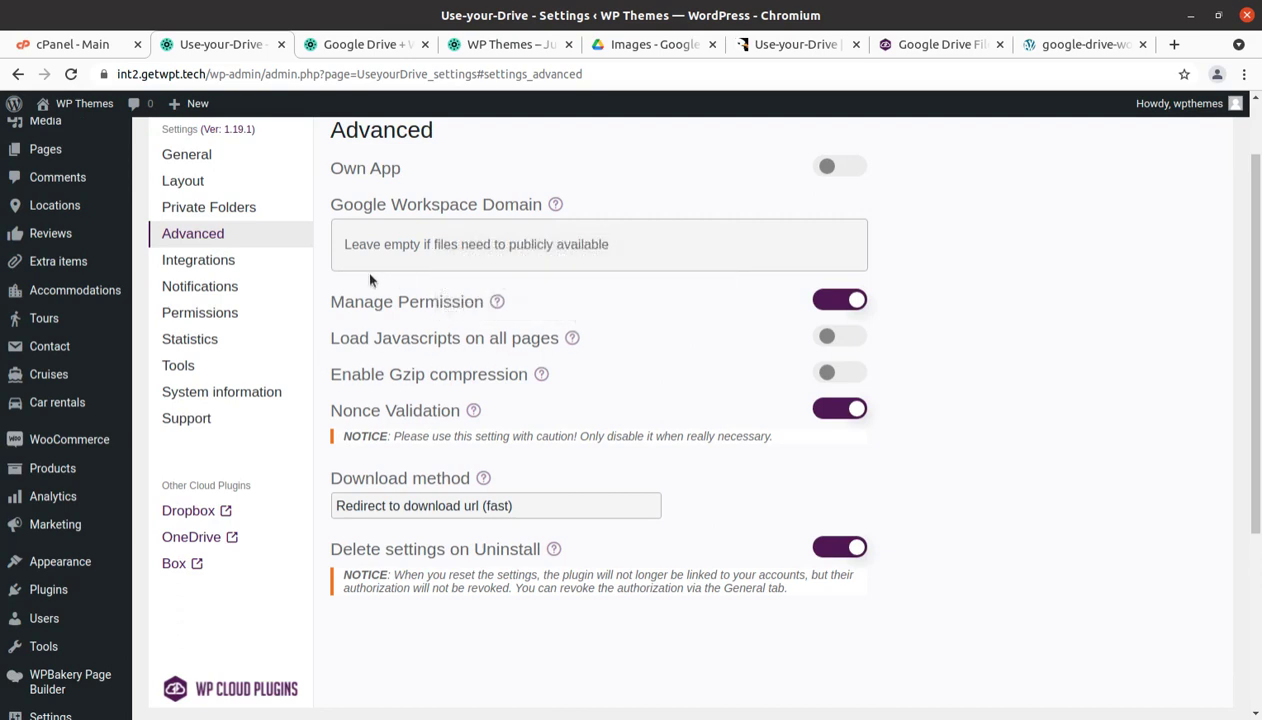
pyautogui.scroll(2, 569, 360)
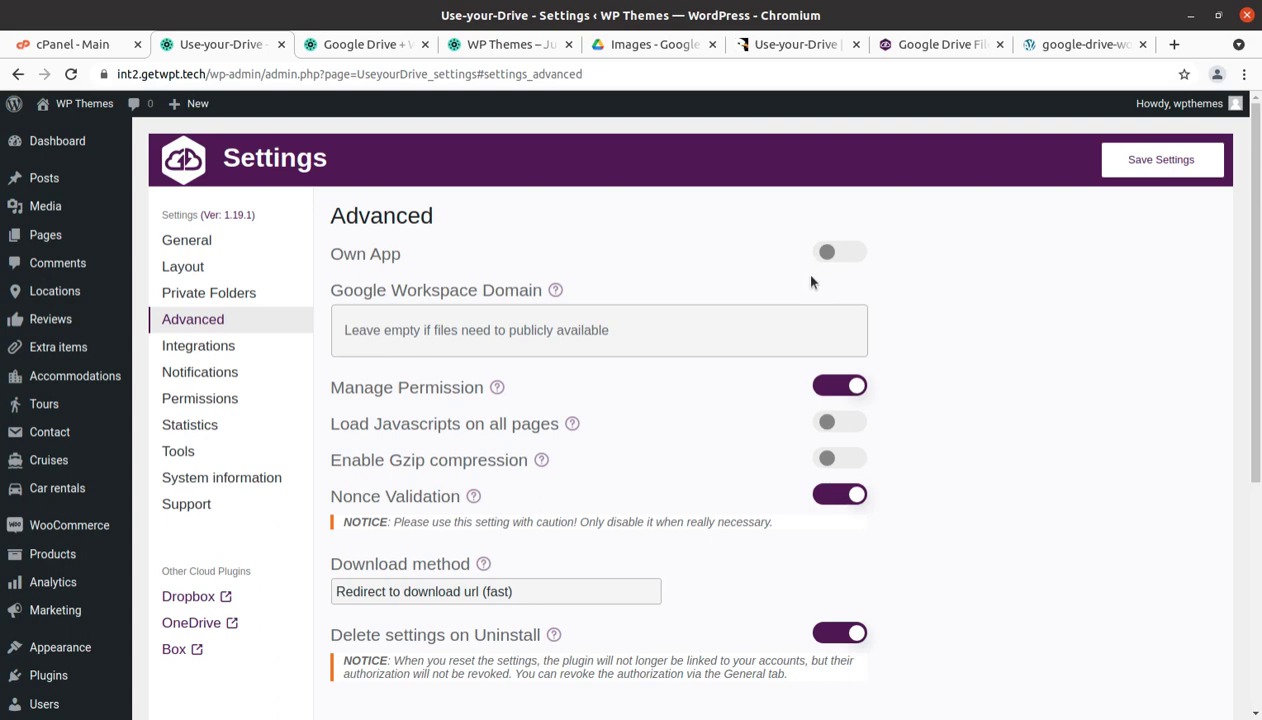
pyautogui.scroll(-2, 535, 380)
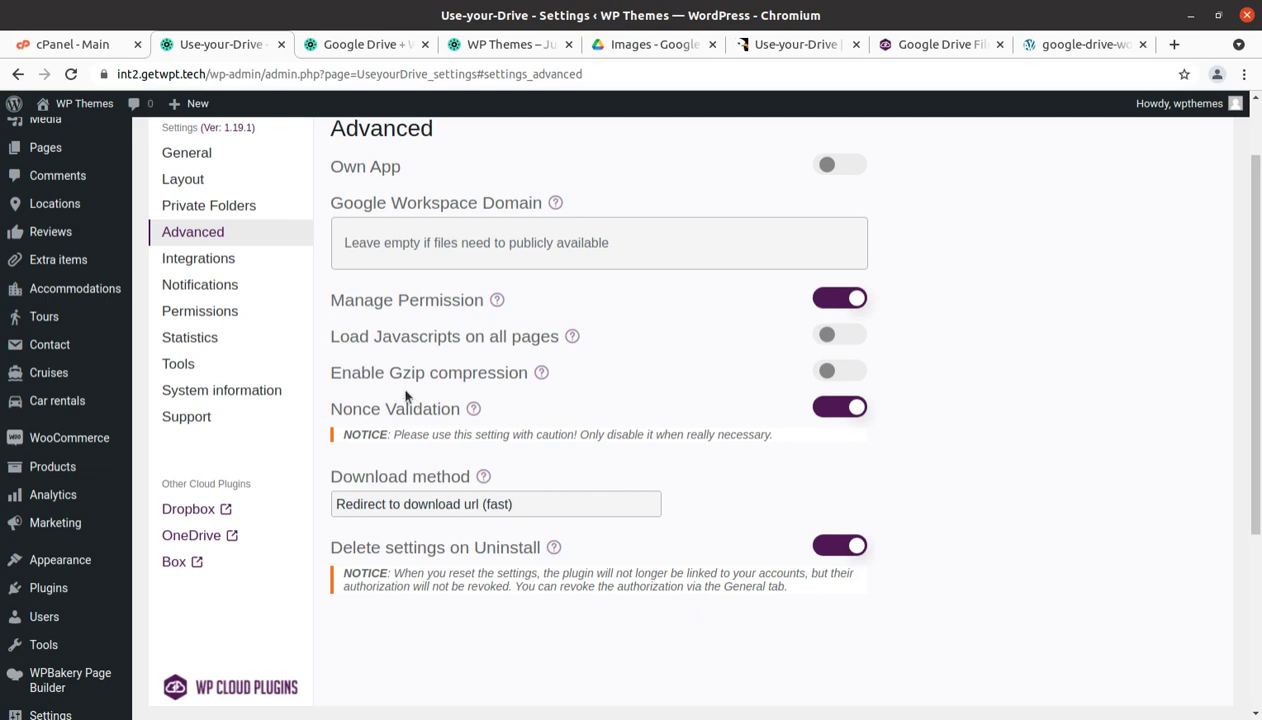
pyautogui.moveTo(543, 376)
pyautogui.scroll(1, 500, 465)
pyautogui.moveTo(497, 387)
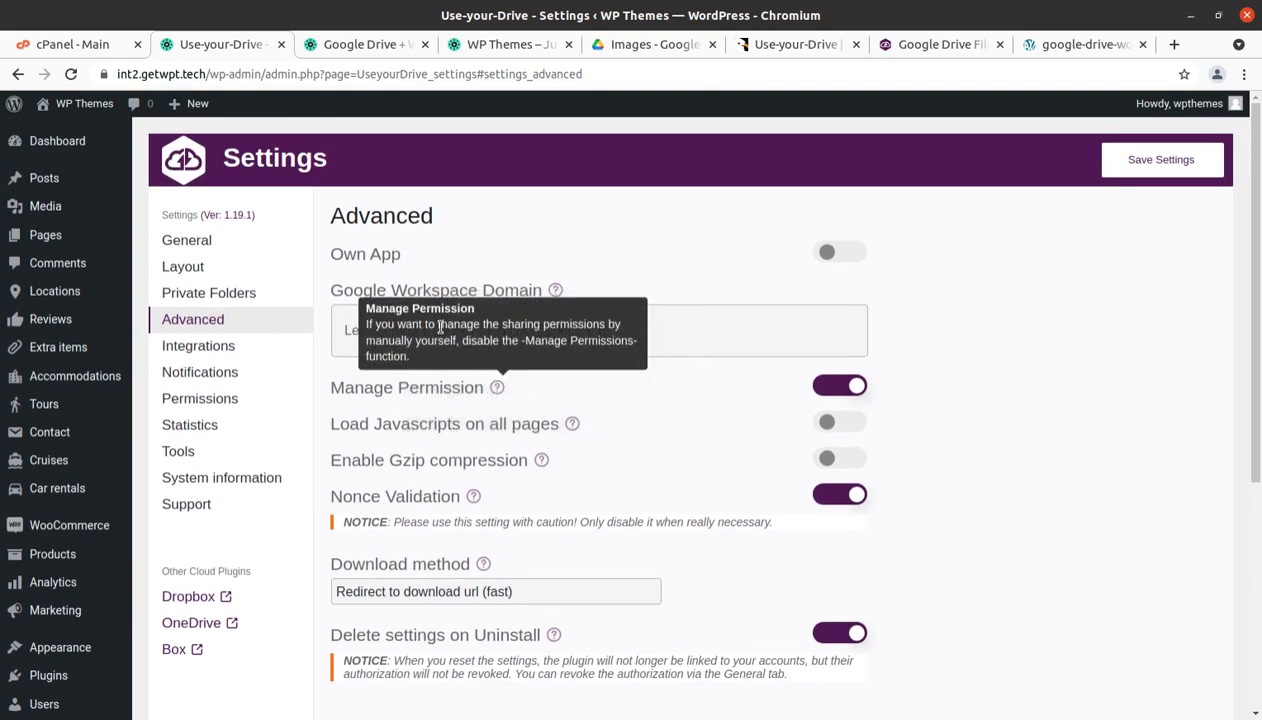
# Look through the plugin's Private Folders and General settings, and go back to the published Google Drive + WordPress post.
pyautogui.click(208, 294)
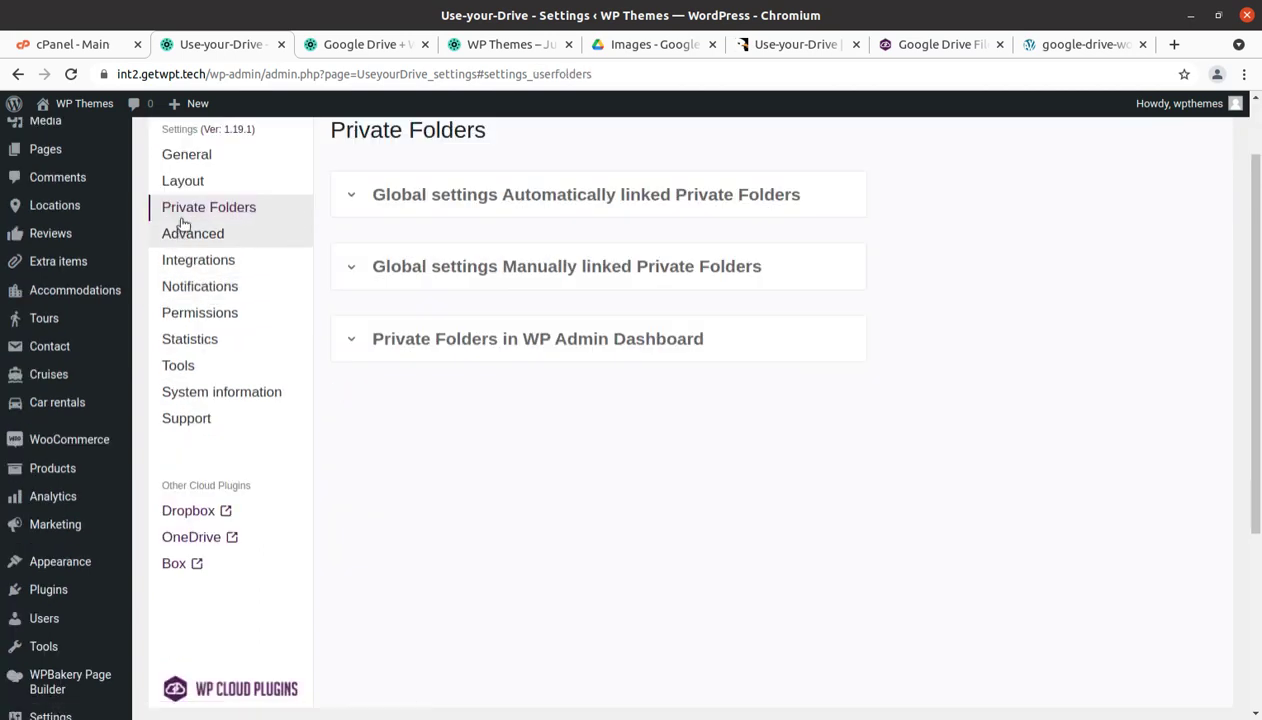
pyautogui.scroll(2, 289, 424)
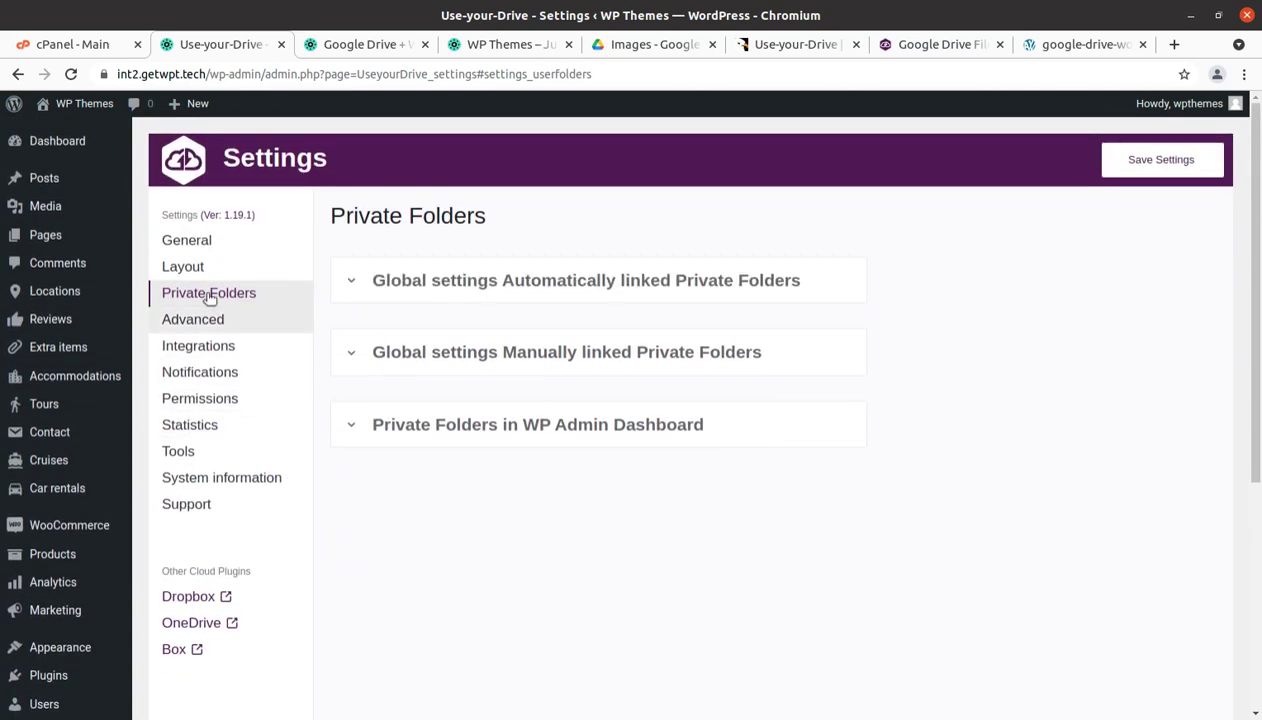
pyautogui.click(197, 242)
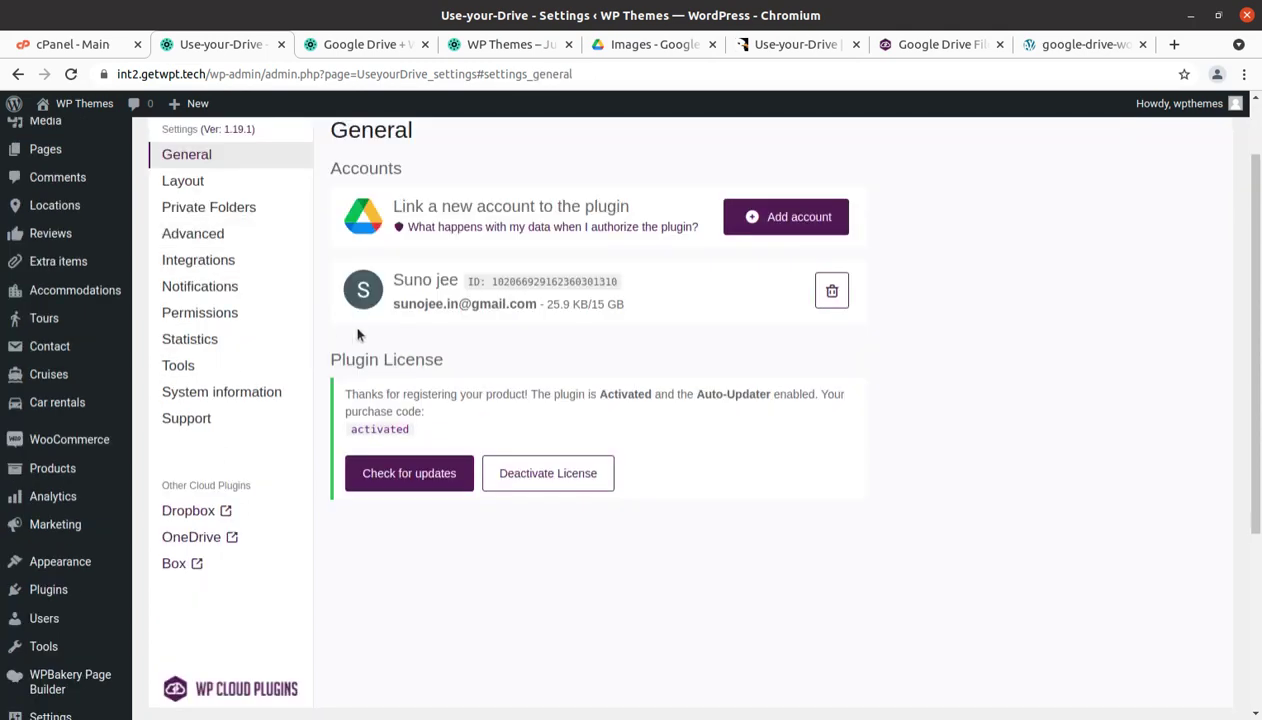
pyautogui.scroll(1, 378, 352)
pyautogui.click(183, 268)
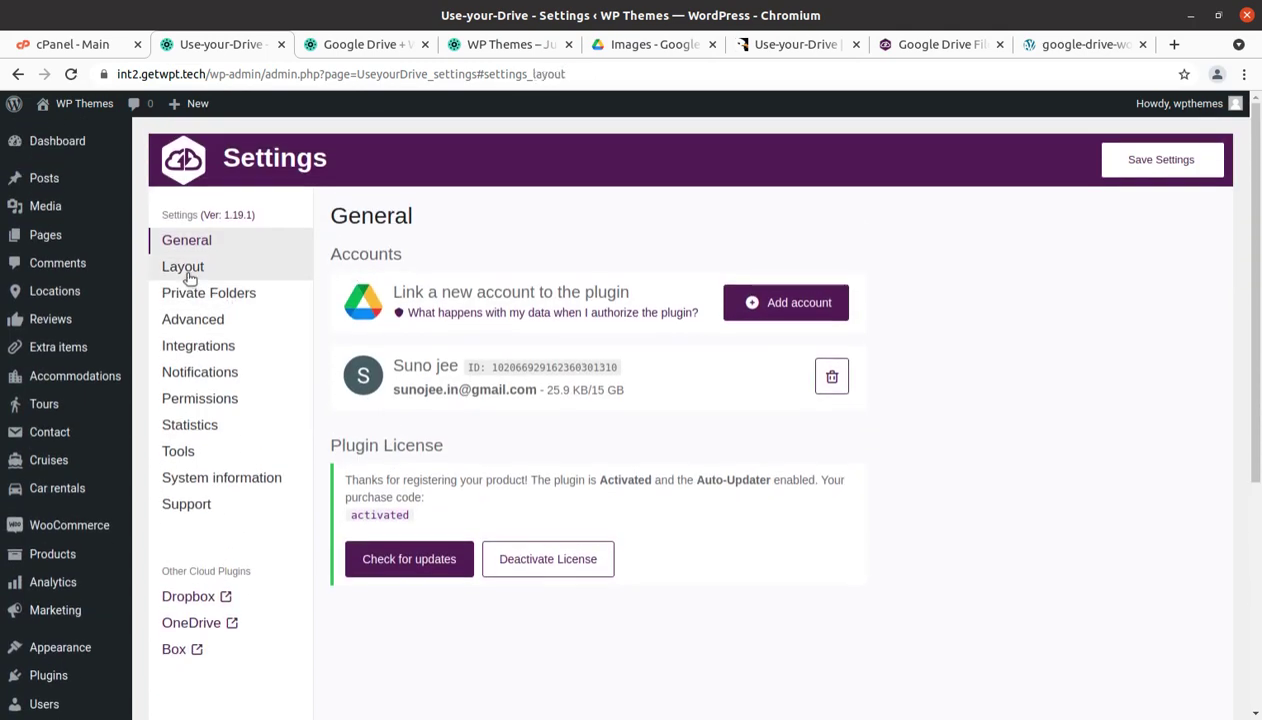
pyautogui.click(349, 45)
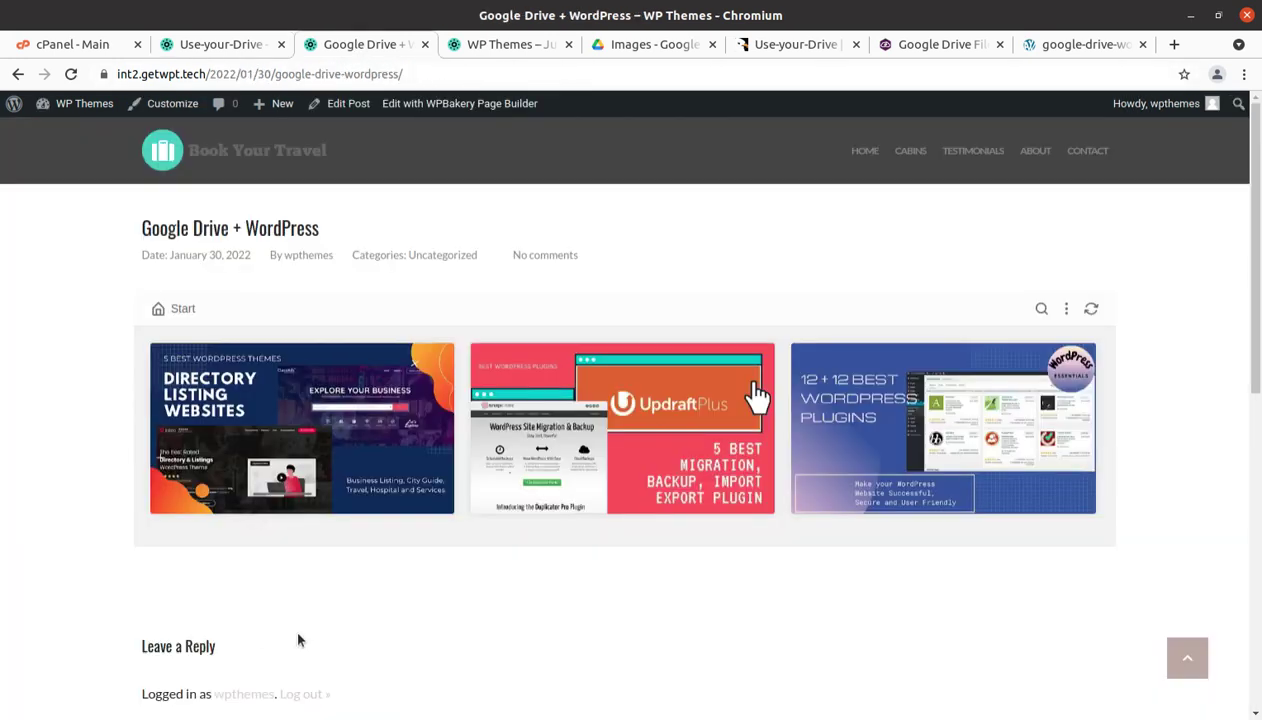